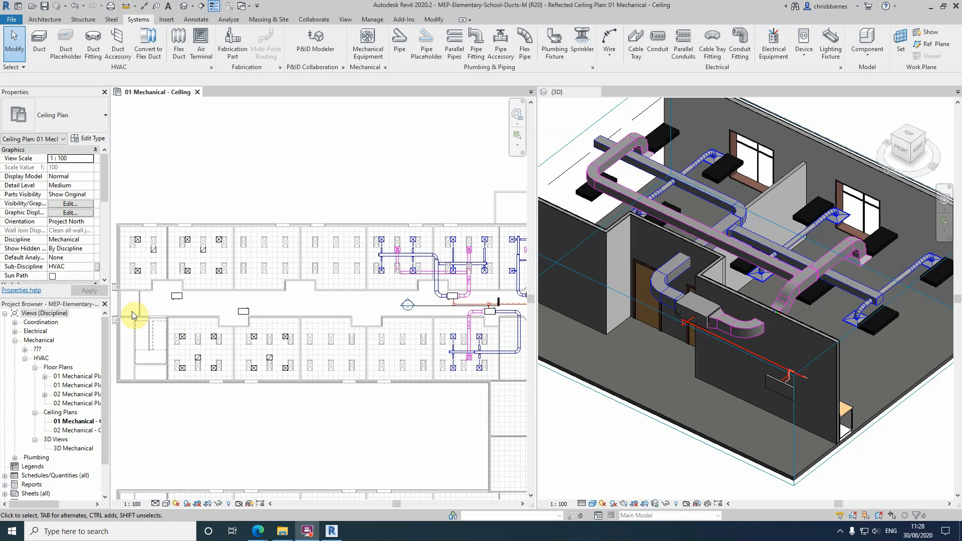
- Try to route a 300 x 320 mm duct from the corridor AHU's supply outlet to the nearby ceiling diffuser, and undo the drawn duct
scroll(125, 312, up, 2)
scroll(318, 275, up, 5)
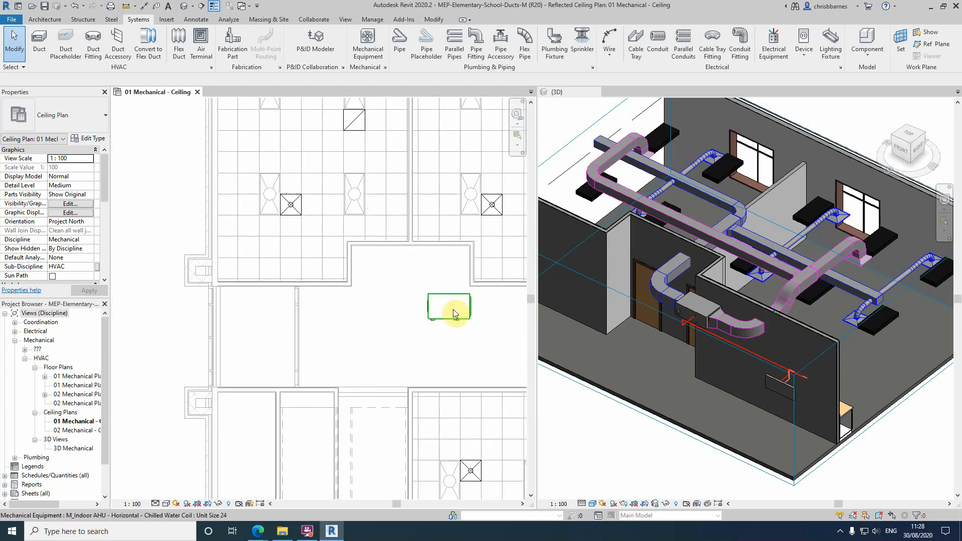
click(428, 306)
right_click(428, 305)
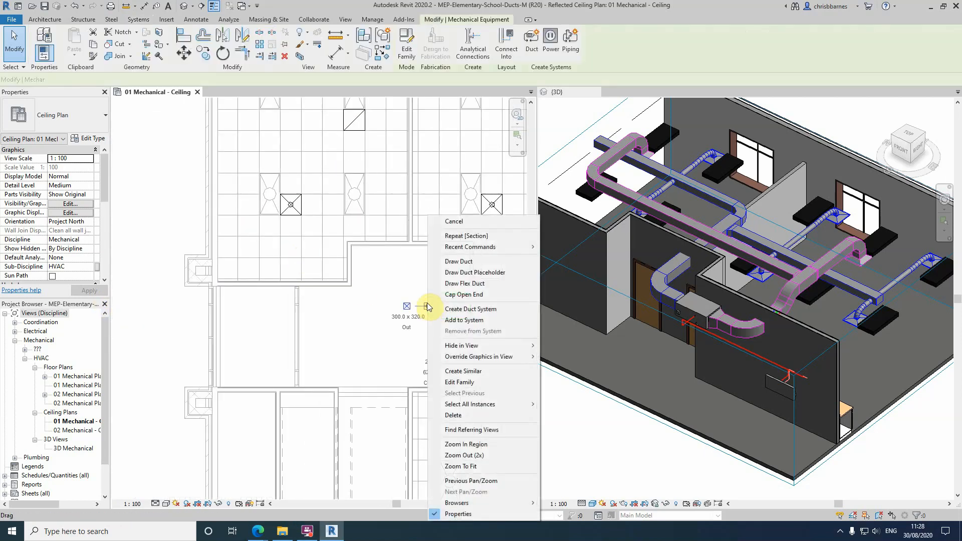
click(451, 261)
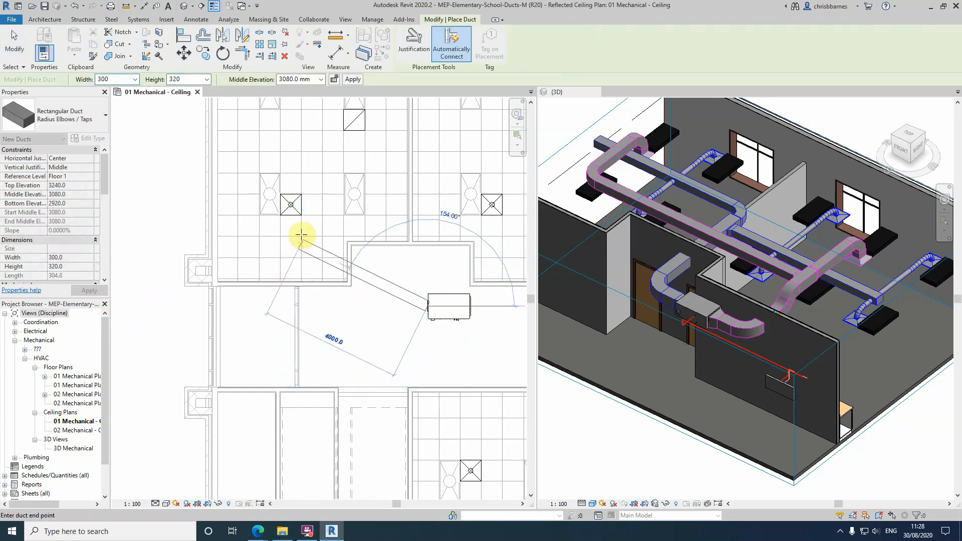
click(291, 304)
click(290, 213)
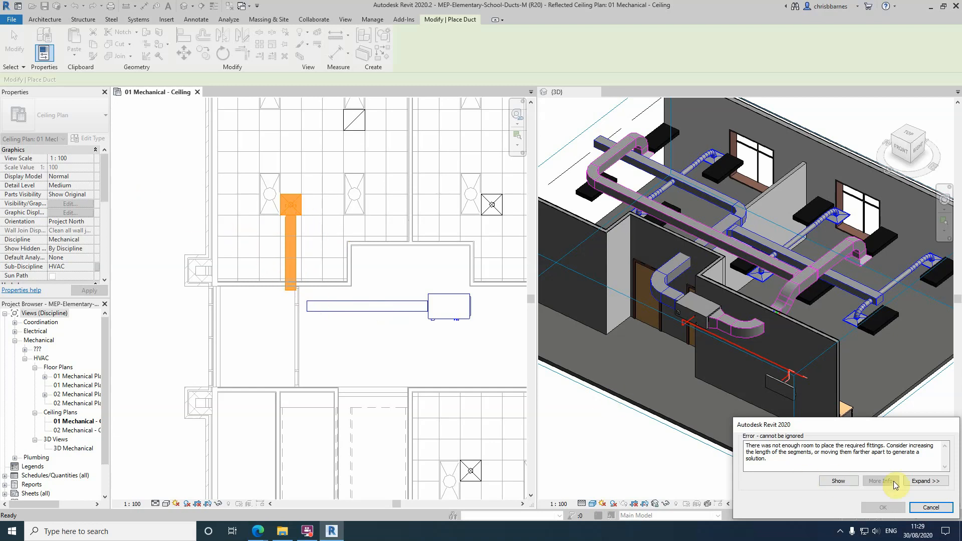
click(931, 508)
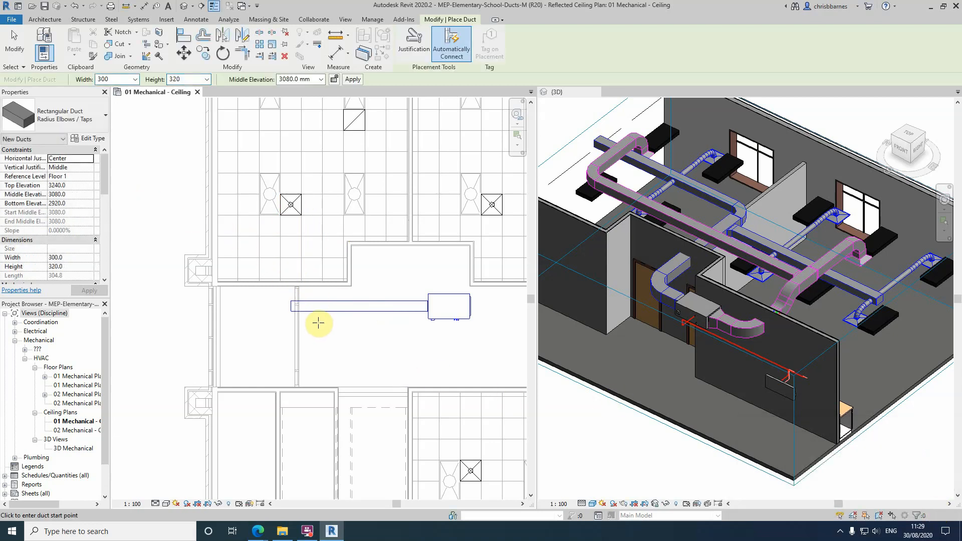
key(Escape)
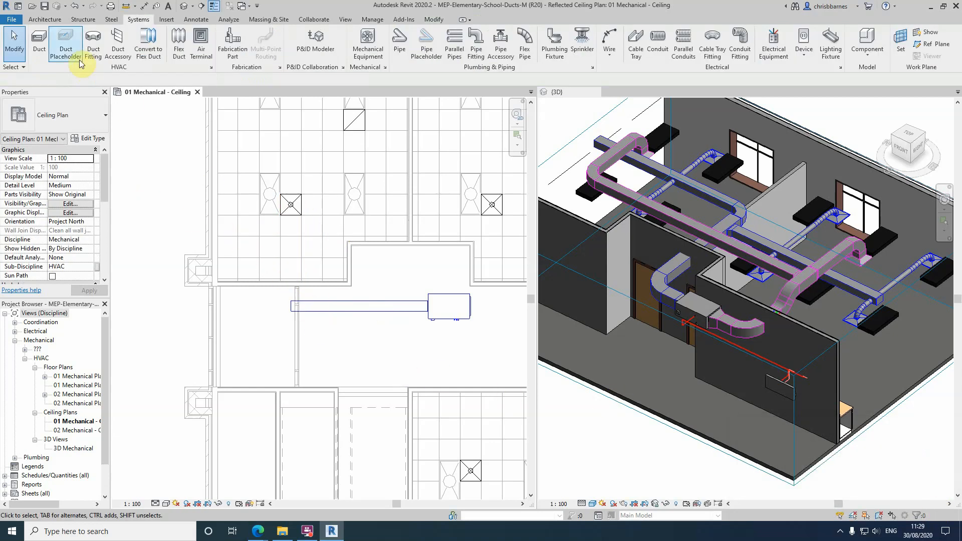
click(74, 6)
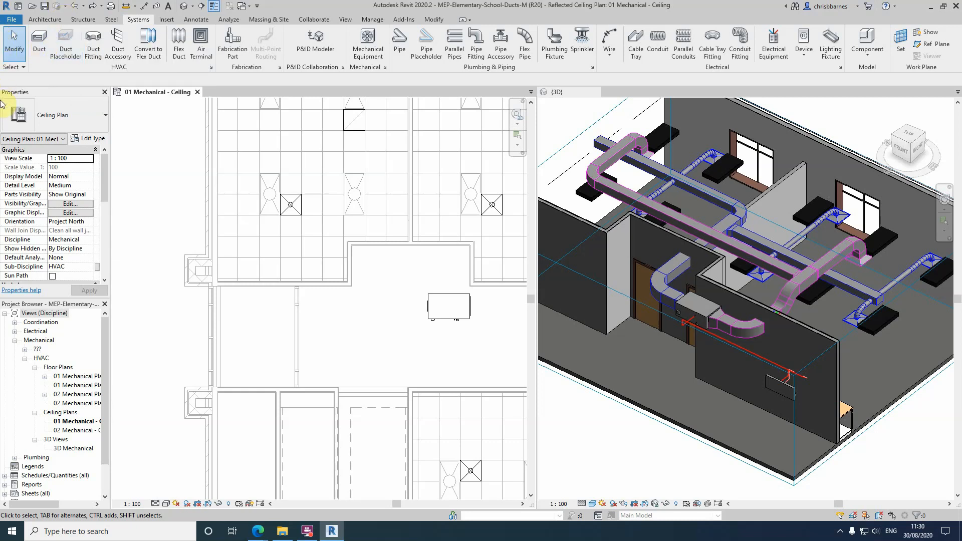
- In the duct angle settings, choose specific fitting angles and try excluding and re-including 11.25° and 22.50° in the layout
scroll(128, 322, down, 3)
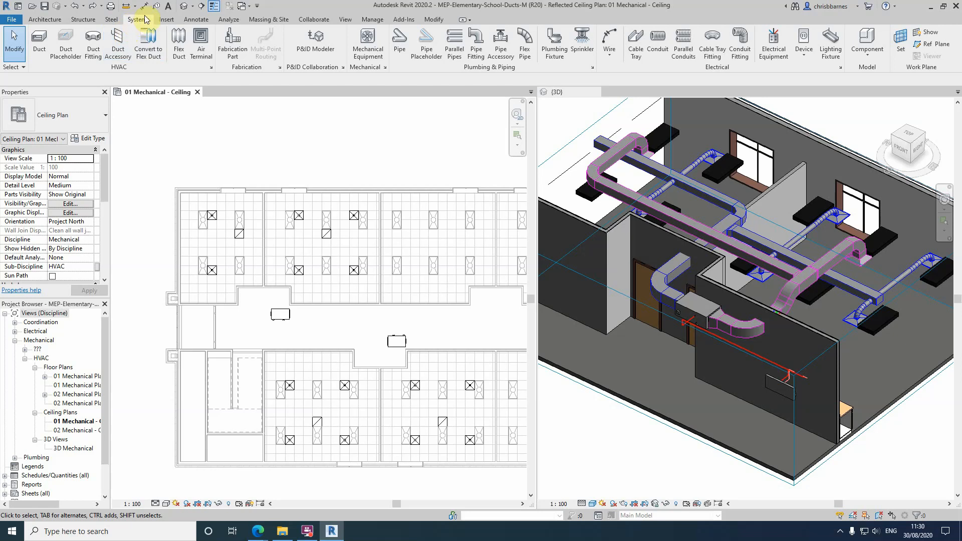
click(384, 69)
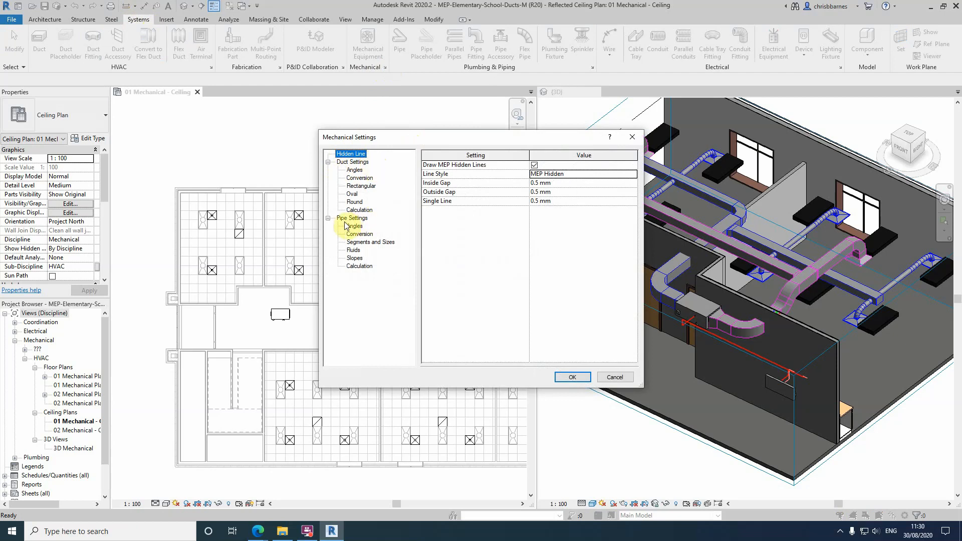
click(354, 170)
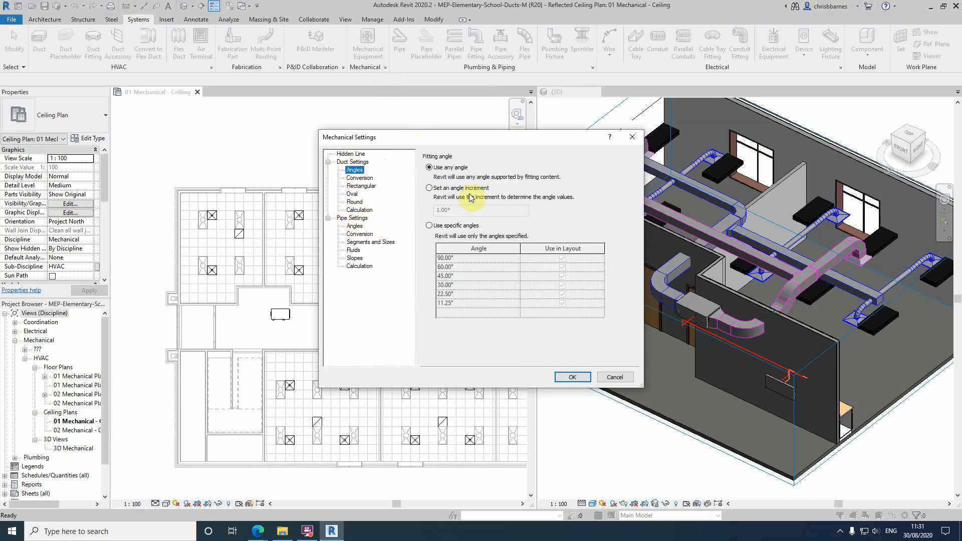
click(429, 226)
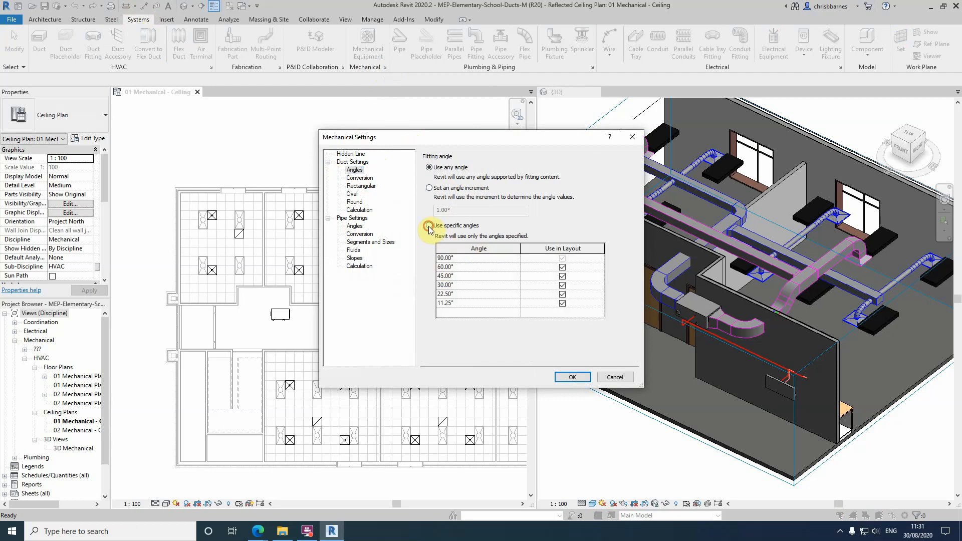
click(562, 303)
click(562, 294)
click(562, 294)
click(562, 303)
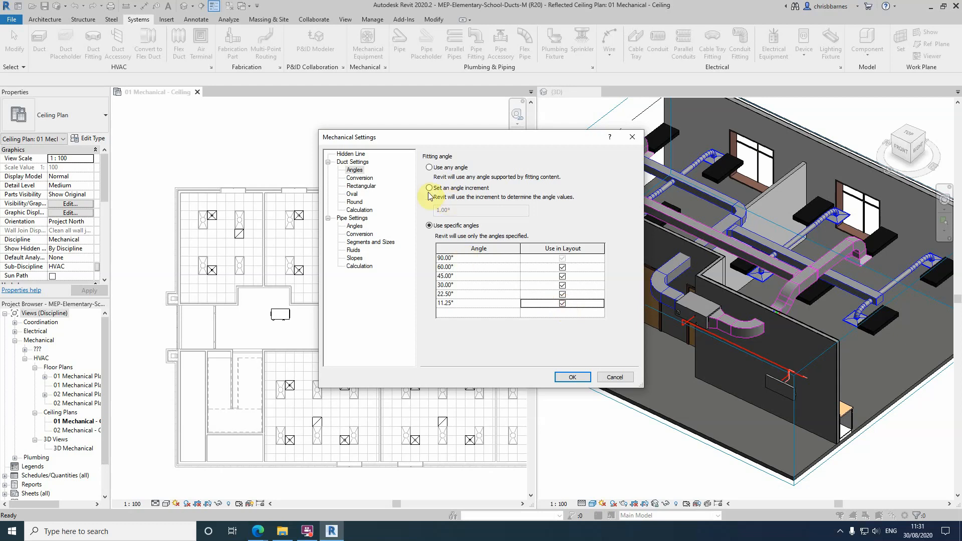
- Examine the duct pressure drop calculation method and the round, oval and rectangular duct size lists
click(359, 209)
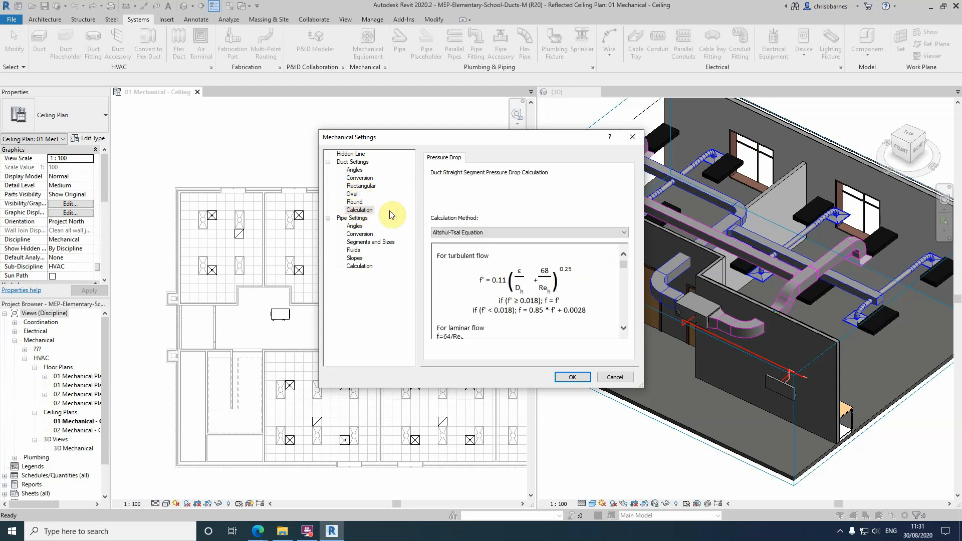
click(360, 204)
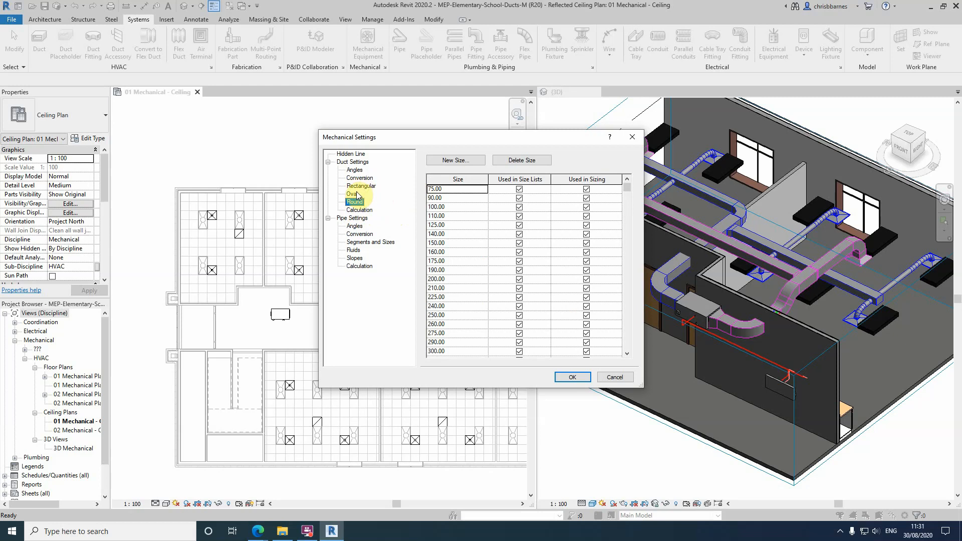
click(352, 194)
click(361, 187)
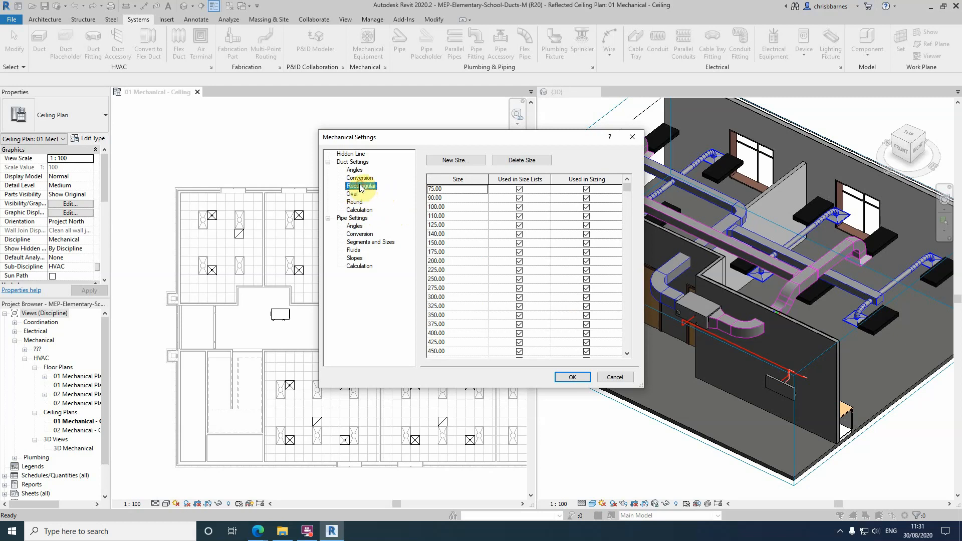
- Review the duct conversion settings for Supply Air and the duct types available for its main duct
click(358, 178)
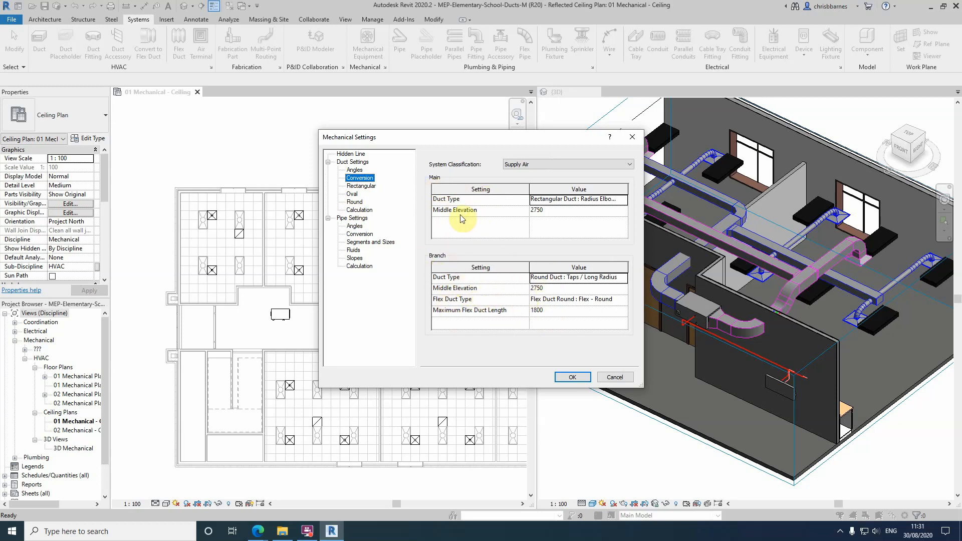
click(609, 199)
click(623, 200)
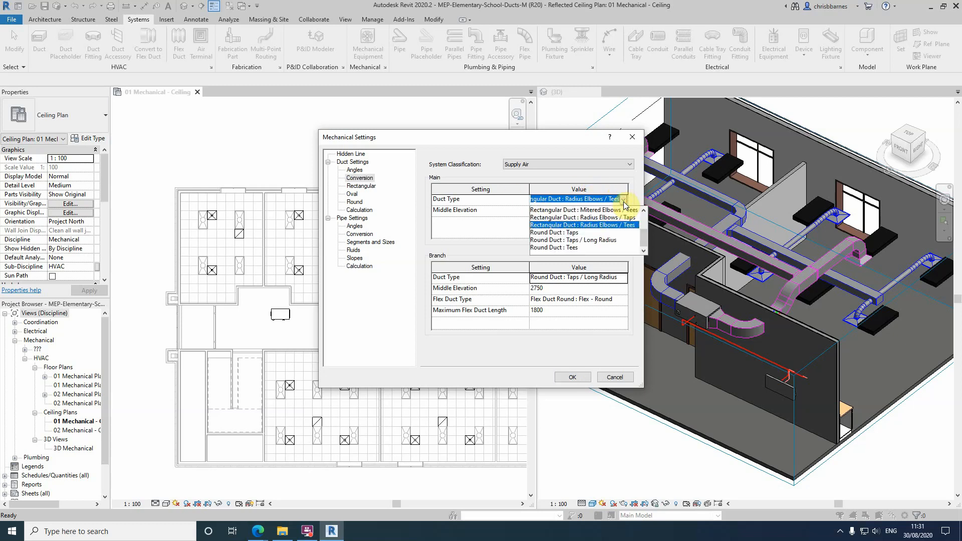
click(554, 178)
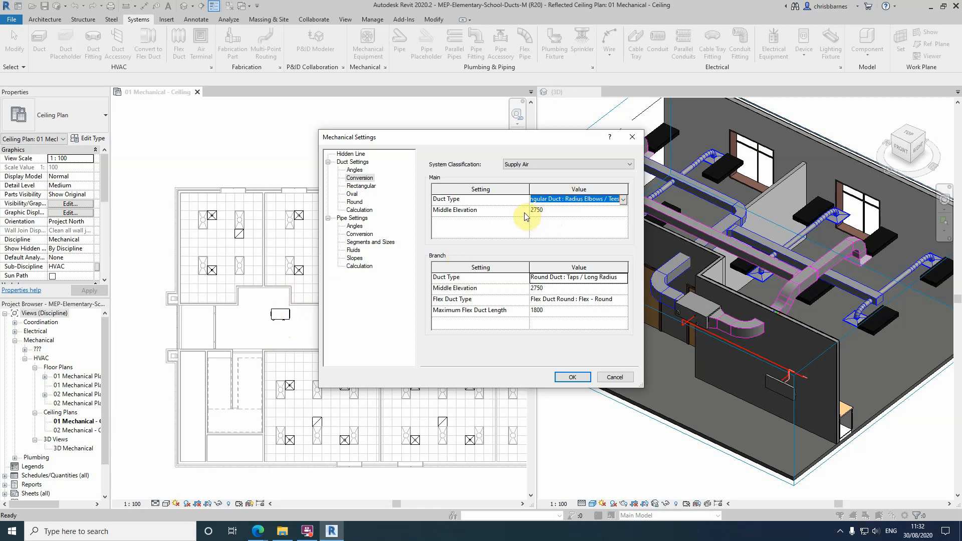
click(623, 200)
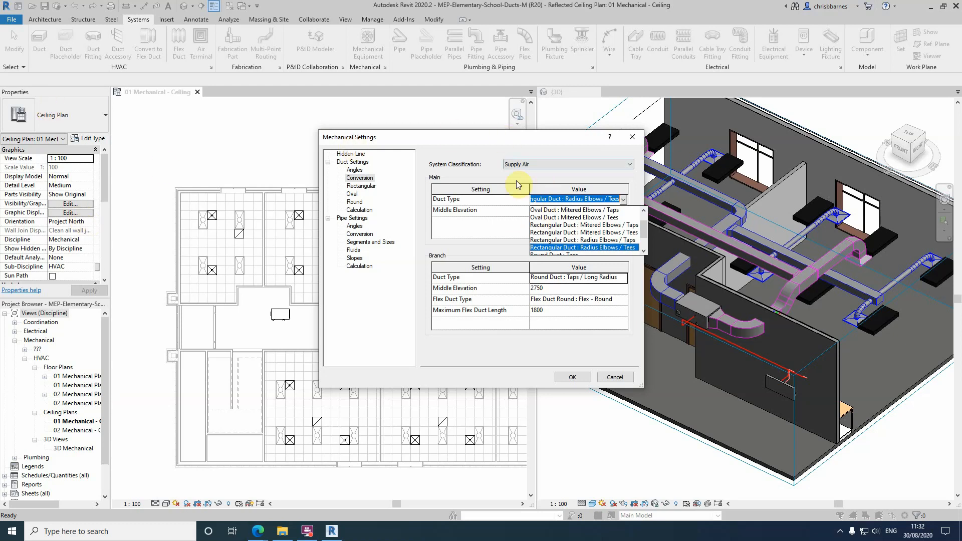
click(452, 141)
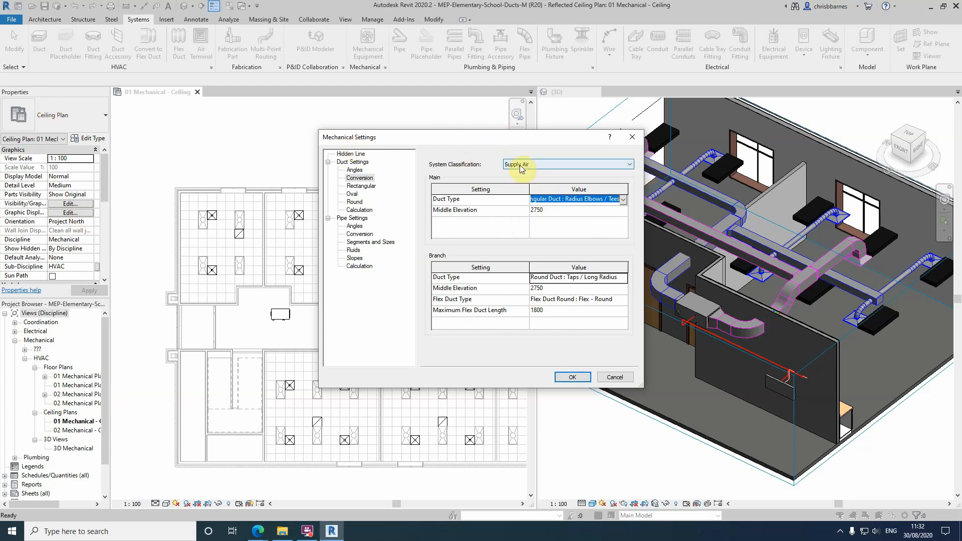
- Review the duct conversion settings for Exhaust Air and Return Air, and close Mechanical Settings without saving
click(630, 165)
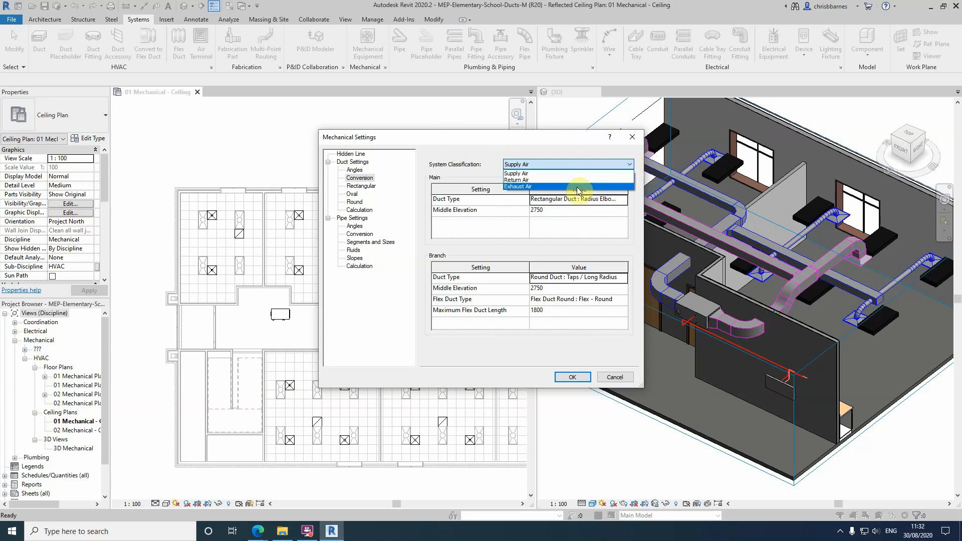
click(578, 187)
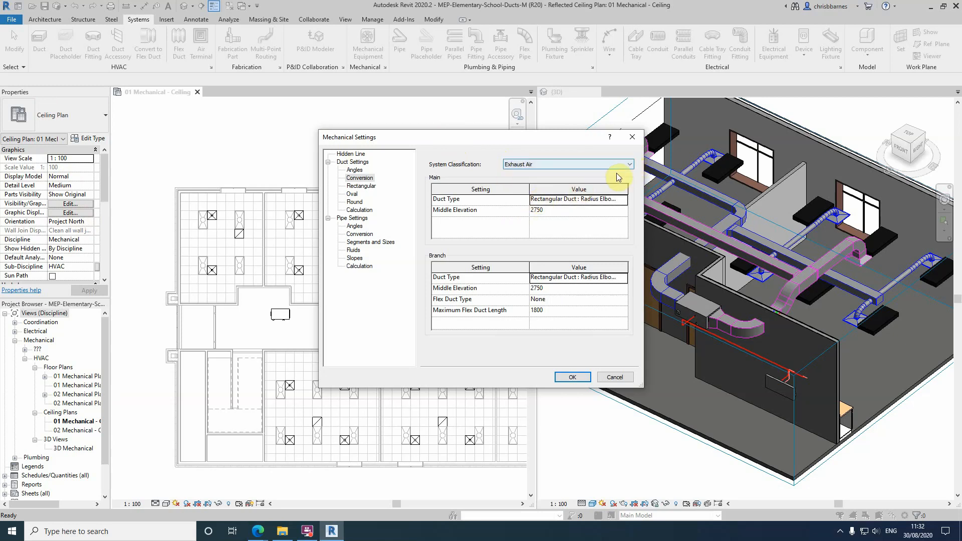
click(630, 165)
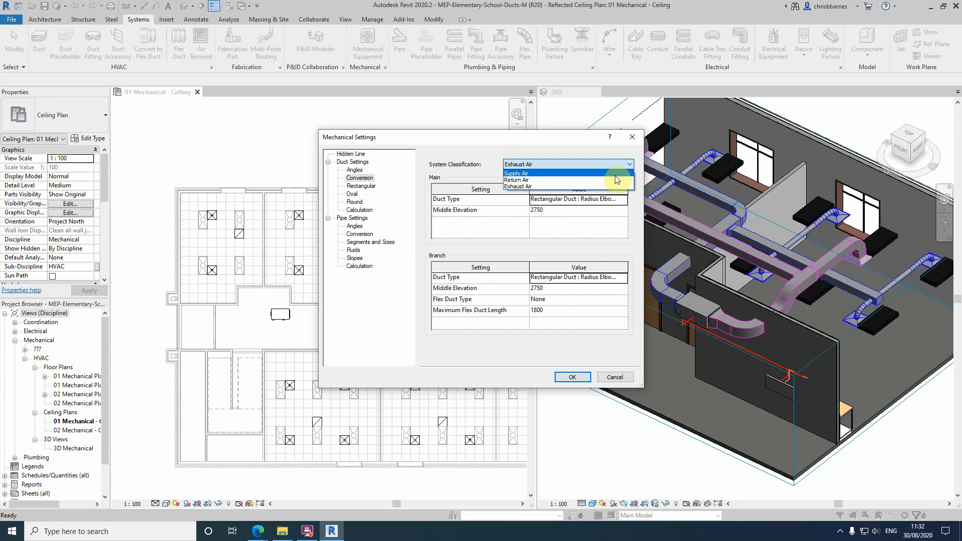
click(616, 180)
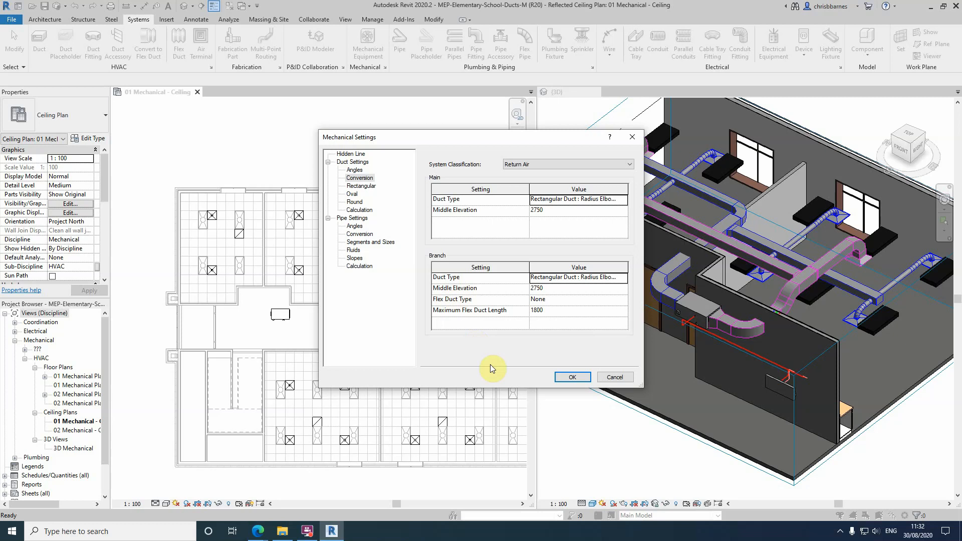
click(606, 379)
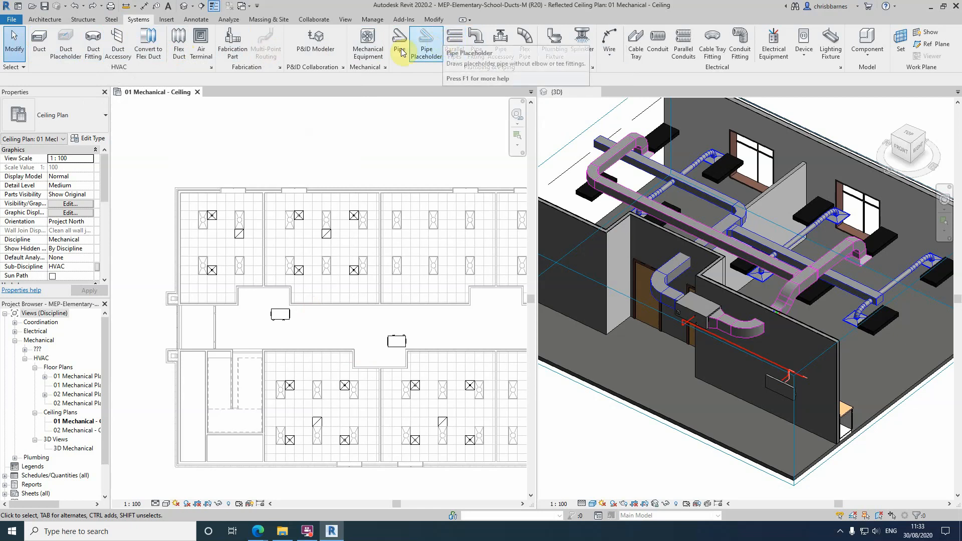
- Select the corridor AHU and examine its duct, electrical and pipe connectors, comparing with the existing ductwork layout in the neighbouring rooms
scroll(275, 326, up, 5)
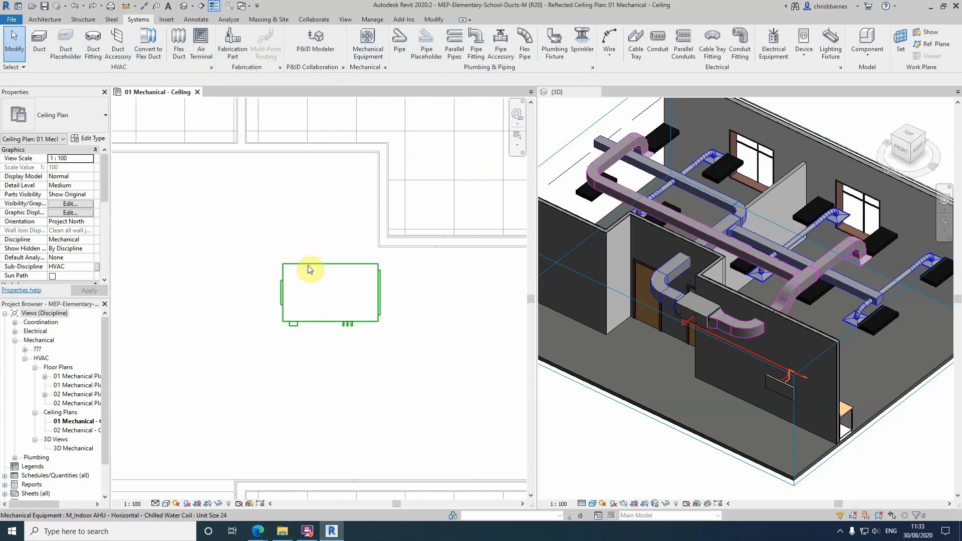
click(308, 269)
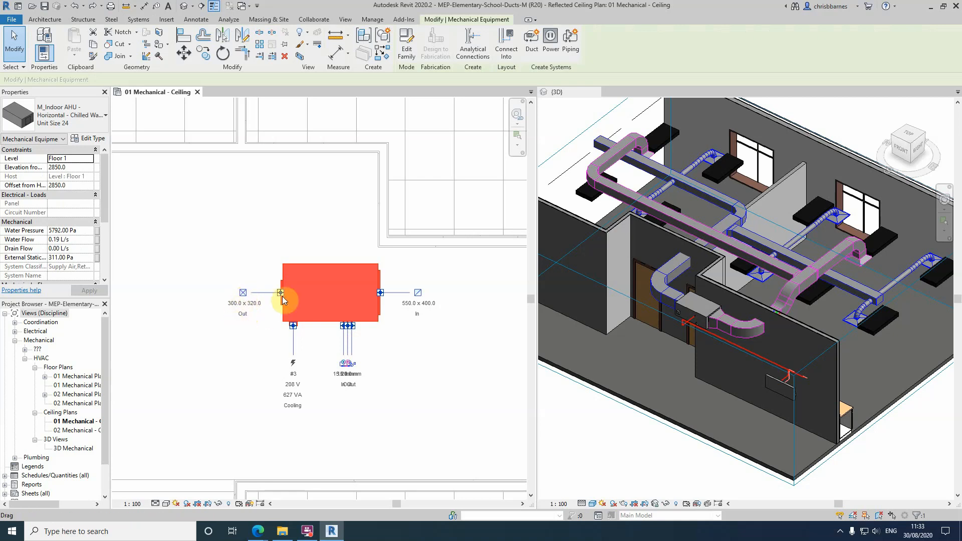
scroll(316, 332, down, 8)
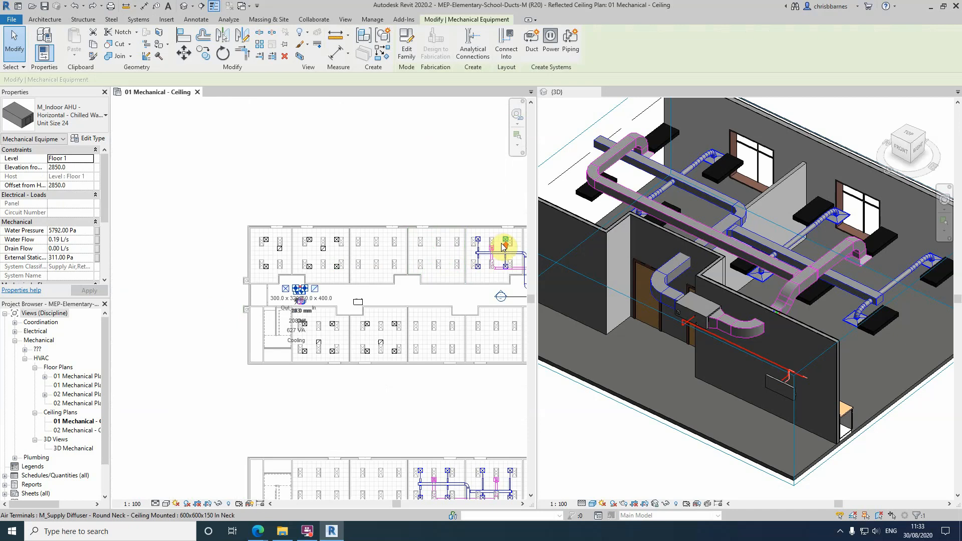
scroll(496, 243, up, 5)
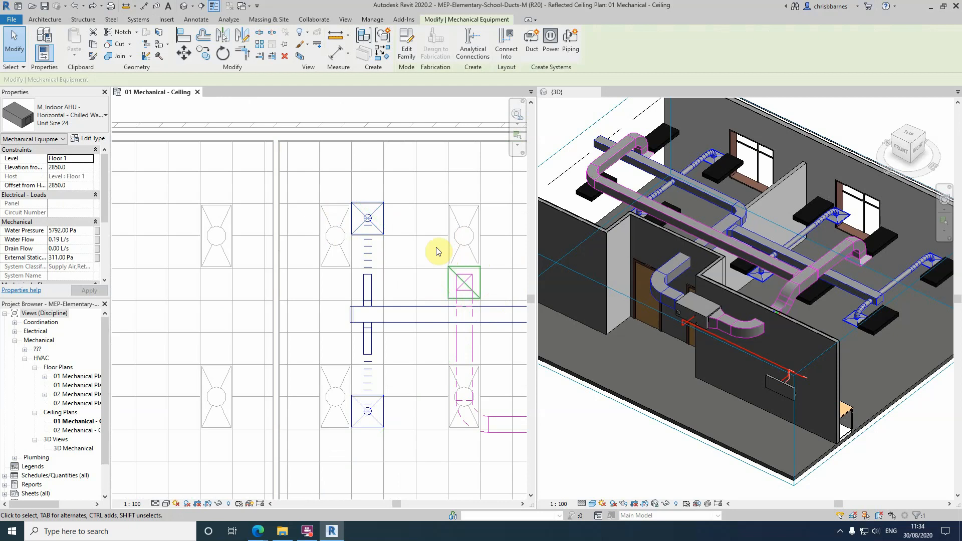
scroll(443, 236, down, 6)
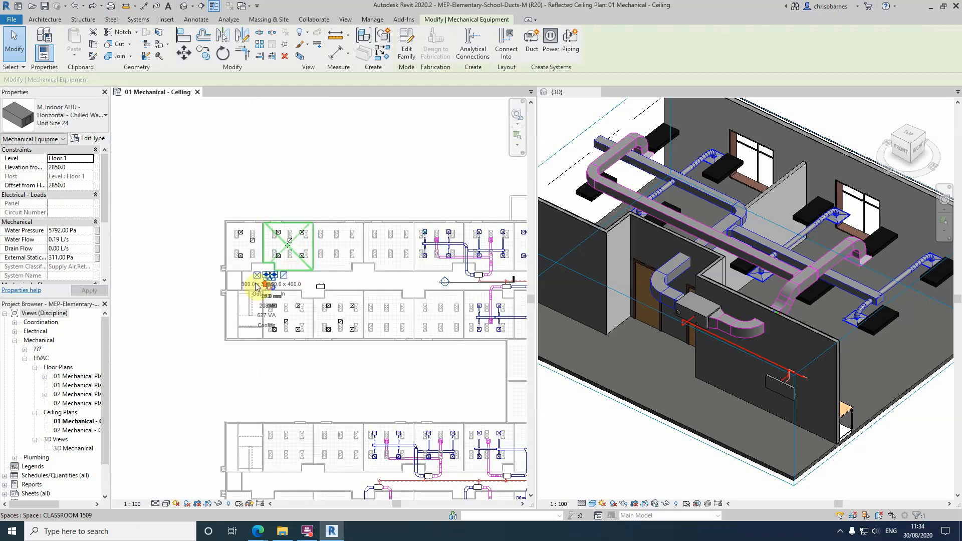
scroll(300, 258, up, 6)
scroll(300, 268, up, 1)
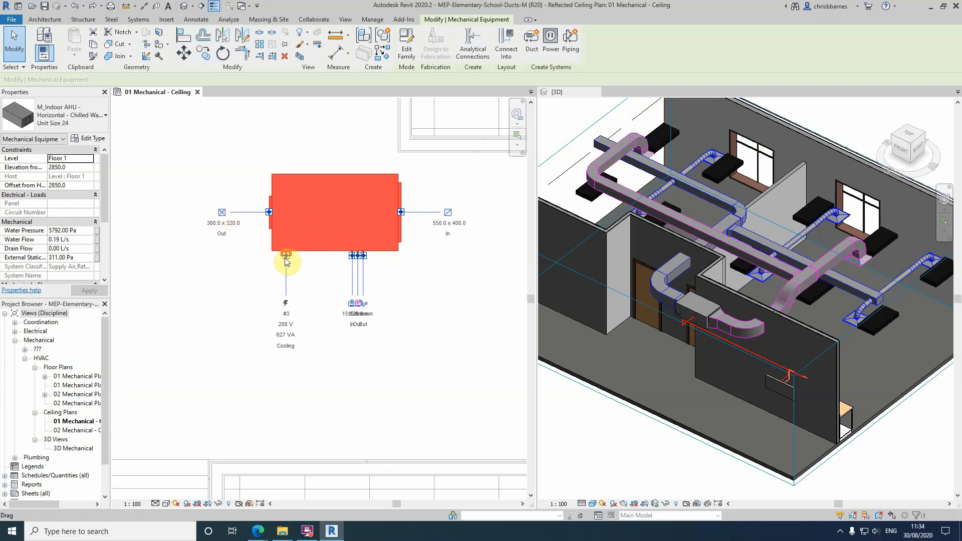
scroll(365, 254, up, 5)
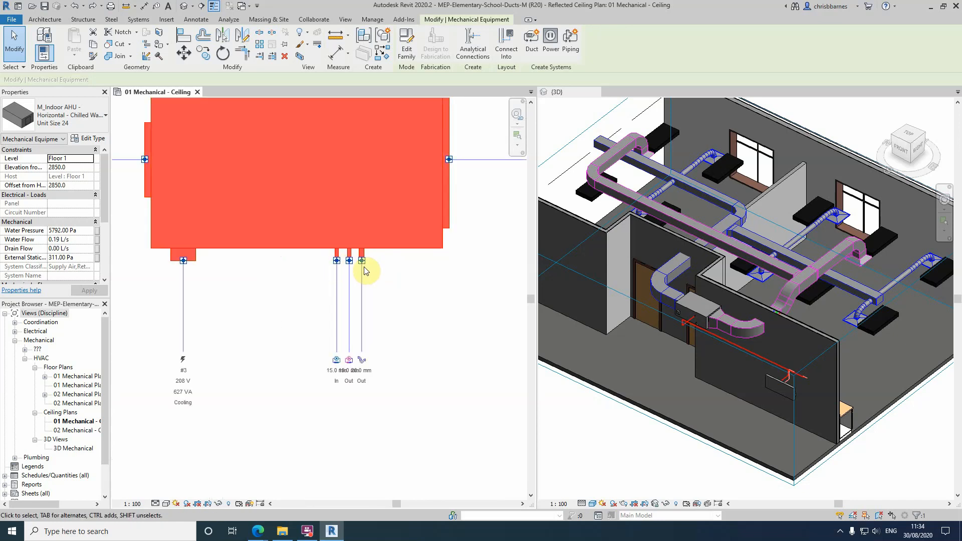
scroll(366, 271, down, 4)
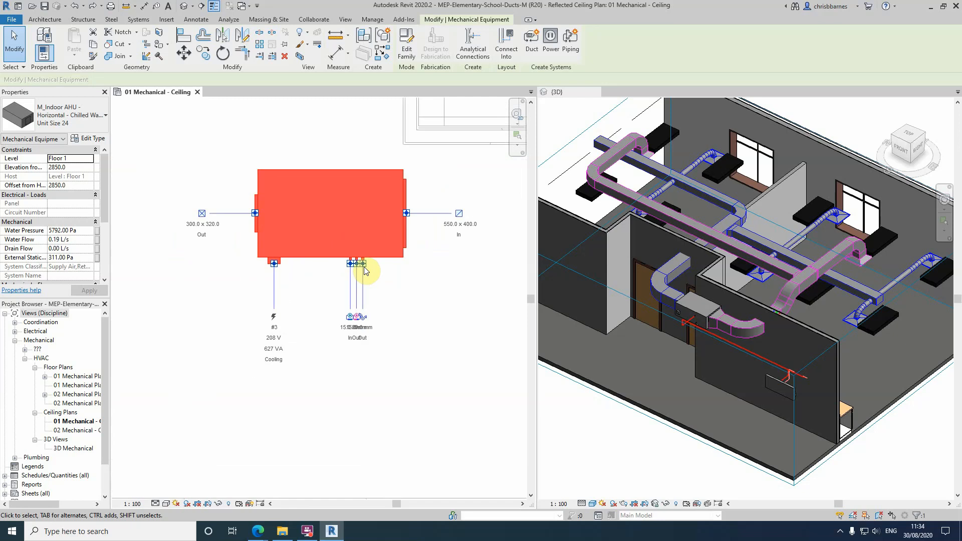
- Draw a 300 x 320 supply duct at 3080 mm middle elevation from the AHU outlet, north into the classroom and then west
click(203, 216)
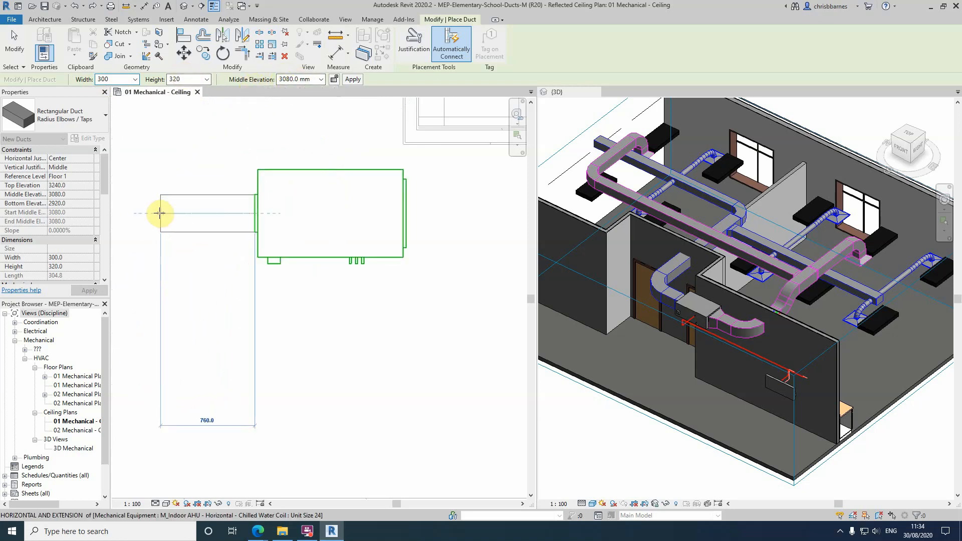
drag(105, 186, 106, 189)
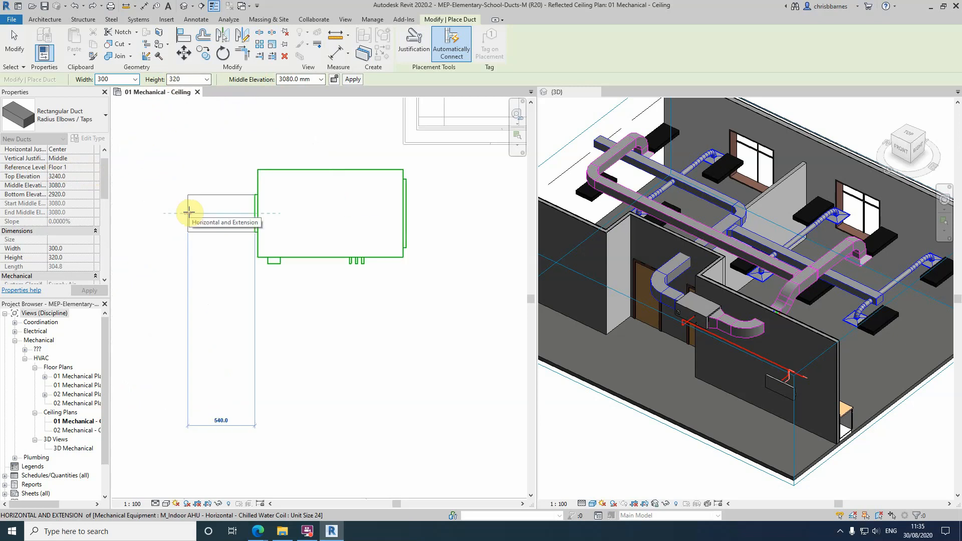
click(189, 212)
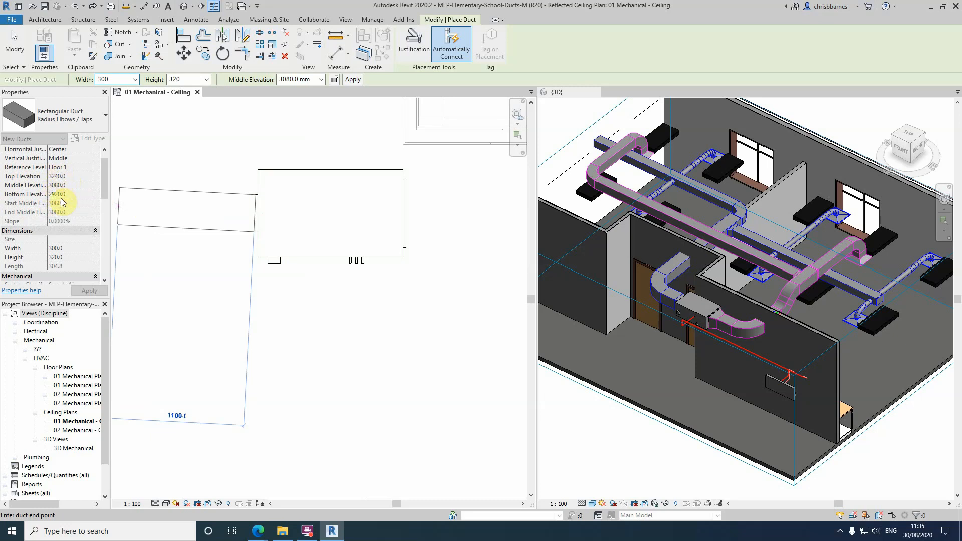
scroll(465, 273, down, 5)
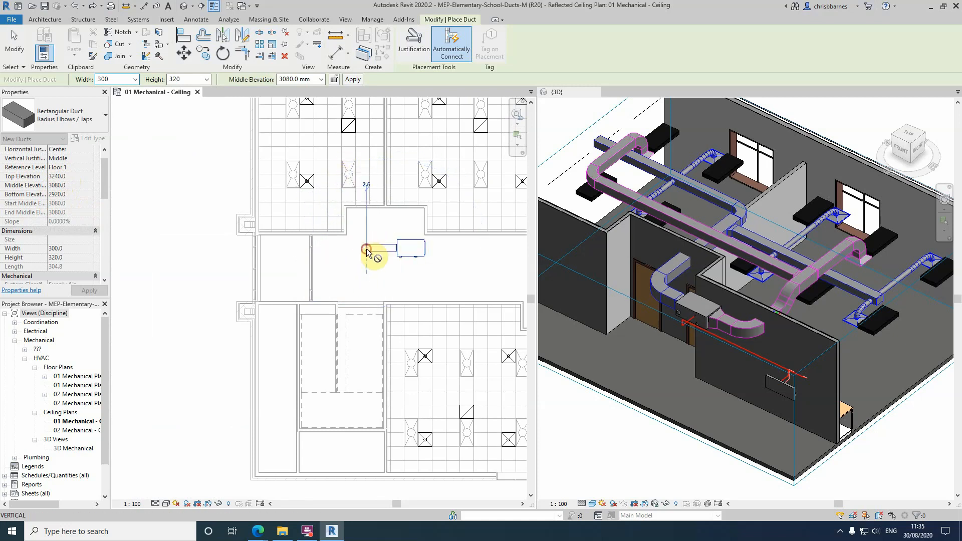
click(366, 169)
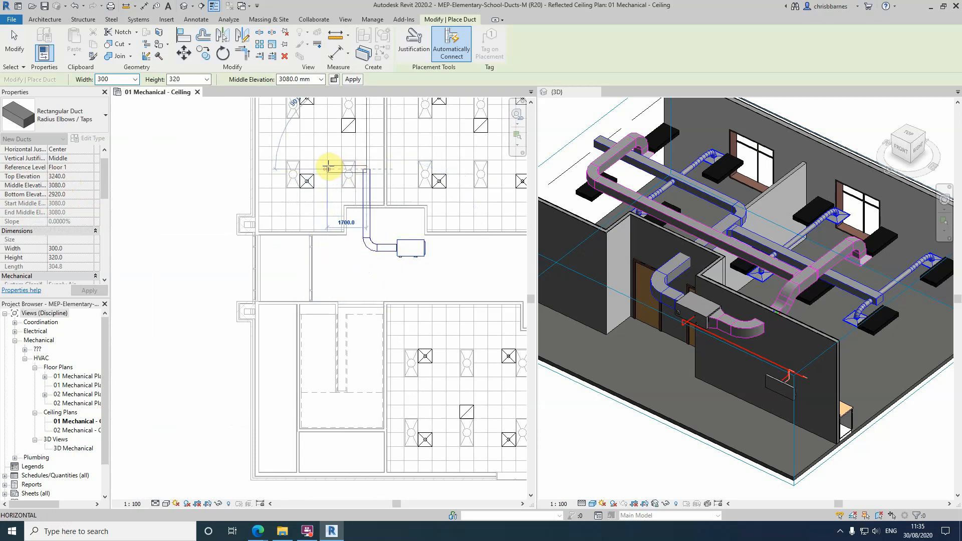
click(328, 167)
key(Escape)
key(Escape)
scroll(350, 173, up, 5)
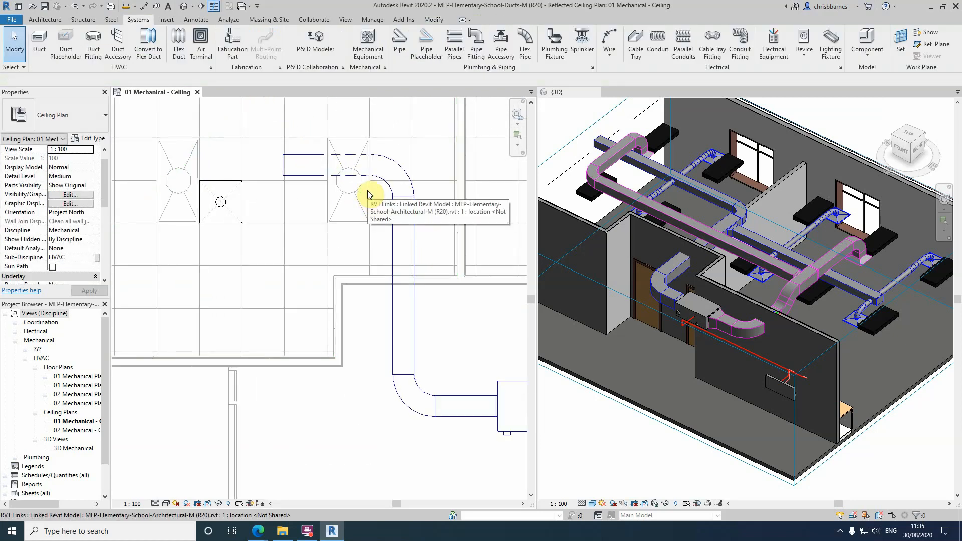
- Select the duct's westward end section in the classroom and examine its justification, elevation and size properties
click(296, 170)
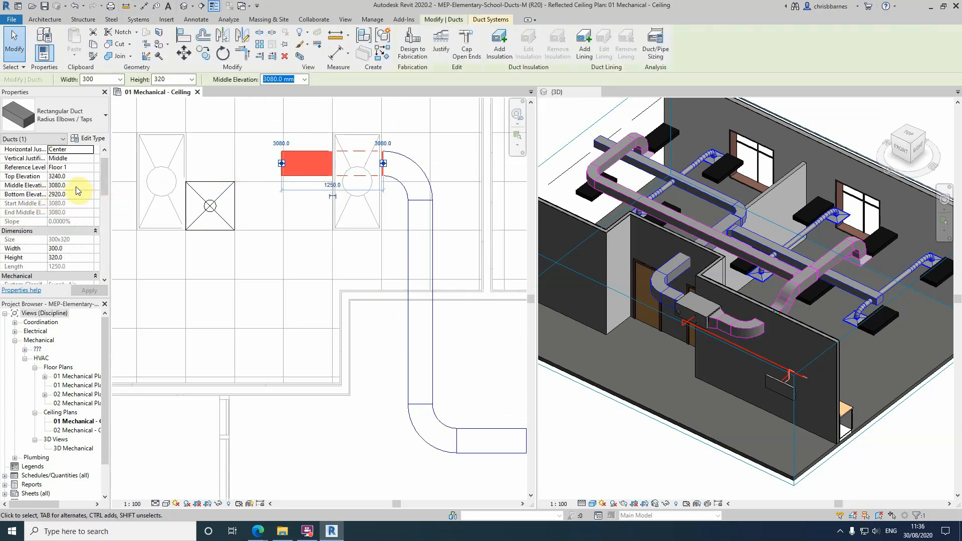
scroll(54, 201, up, 1)
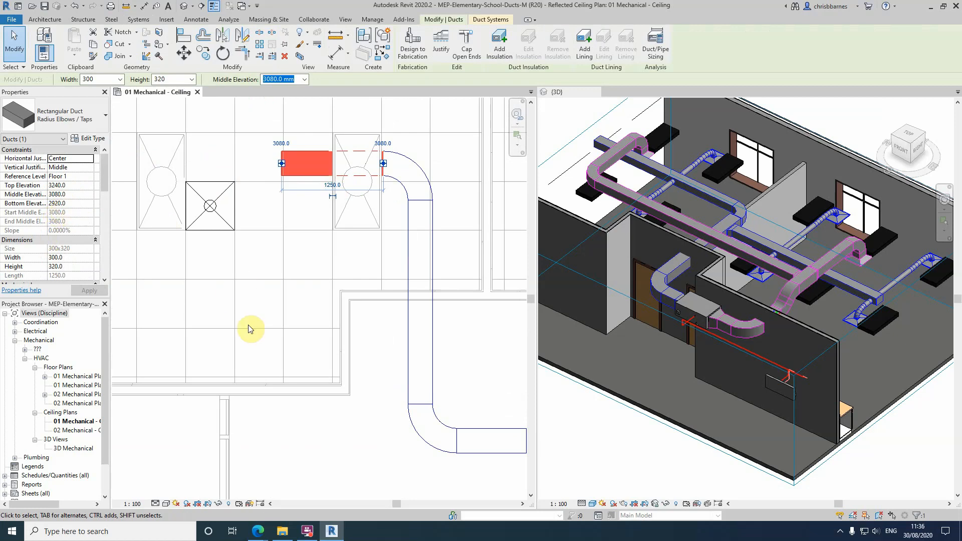
scroll(243, 326, down, 2)
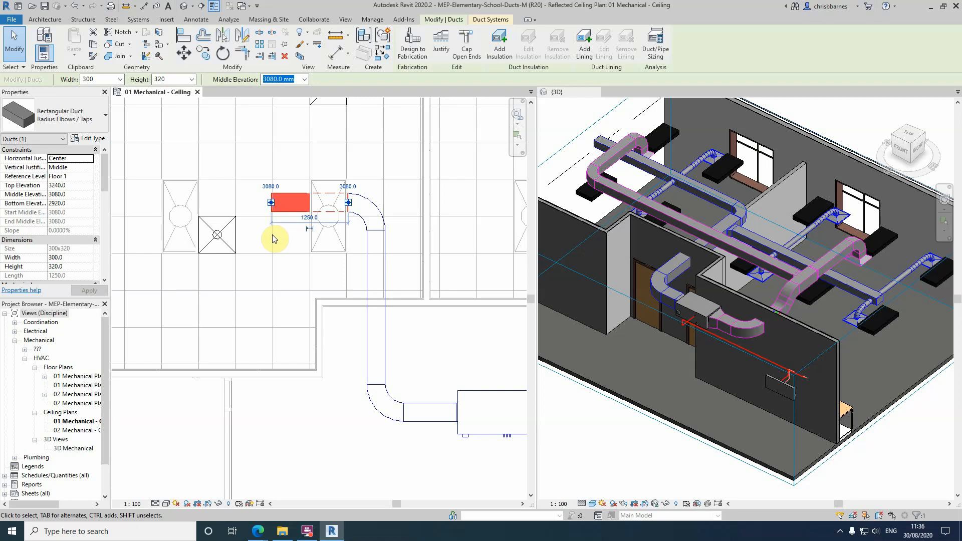
key(Escape)
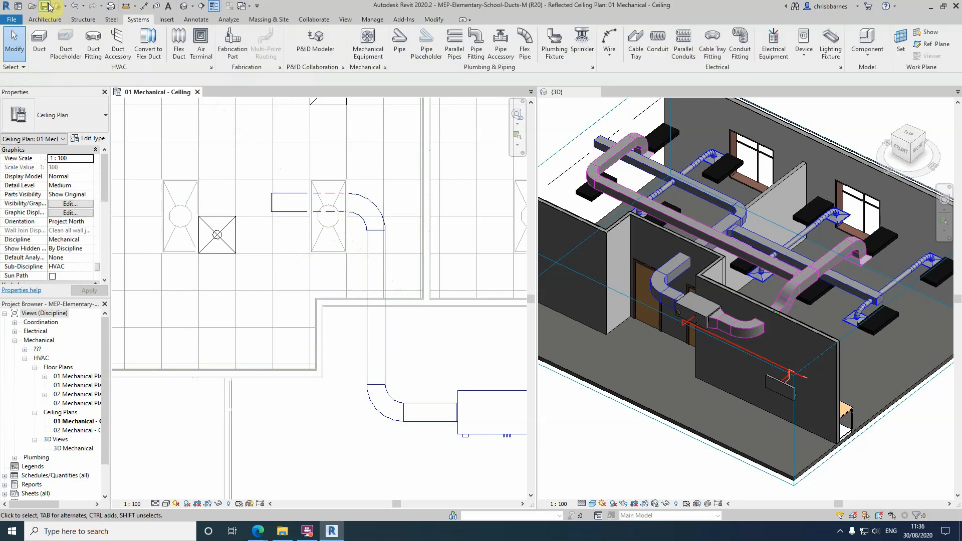
- Undo the duct run drawn from the AHU into the classroom
click(78, 6)
click(77, 6)
click(78, 6)
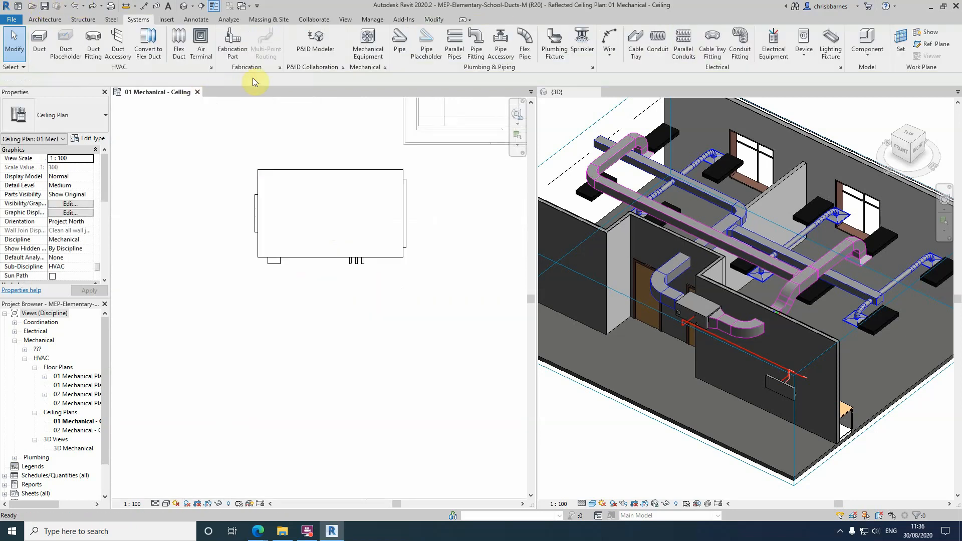
scroll(419, 419, down, 3)
scroll(298, 275, up, 4)
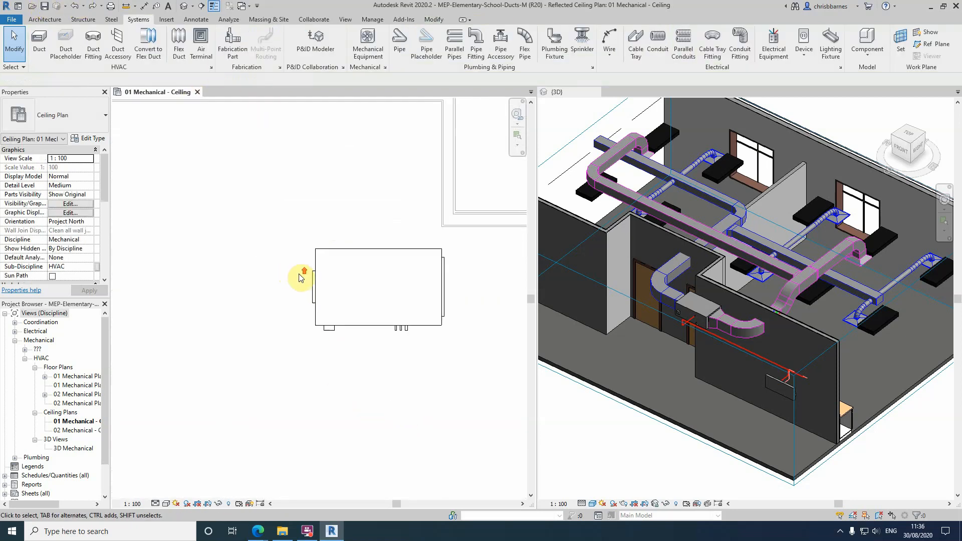
click(319, 311)
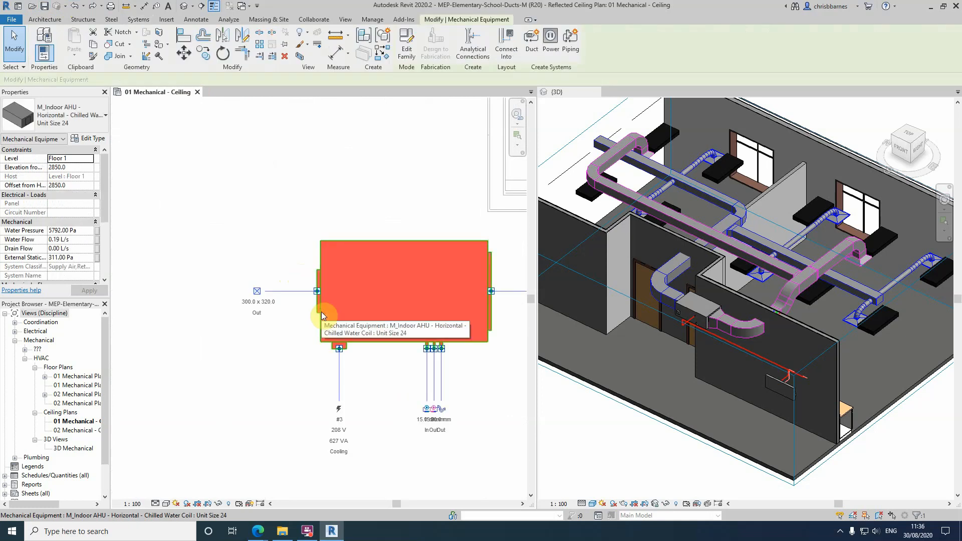
click(257, 292)
scroll(368, 274, down, 3)
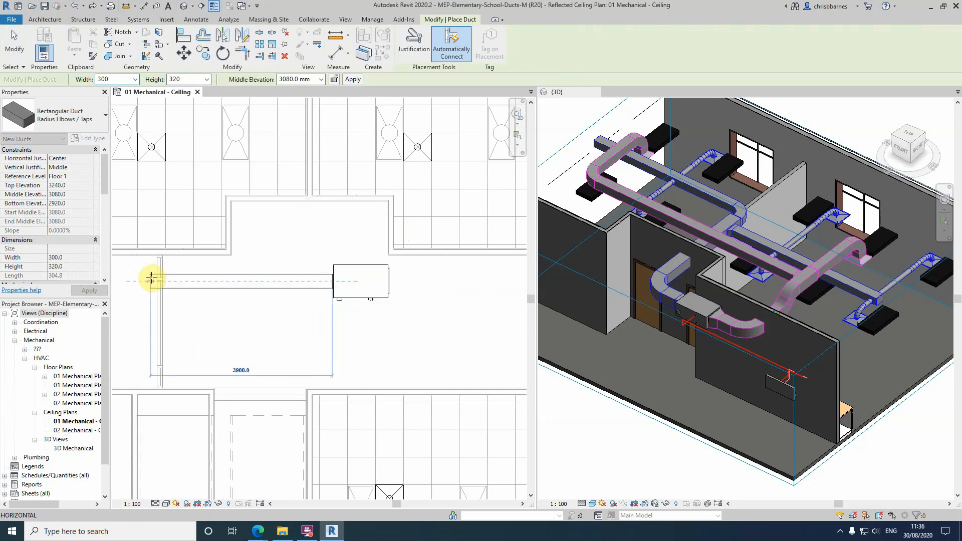
key(Escape)
scroll(341, 288, up, 3)
key(Escape)
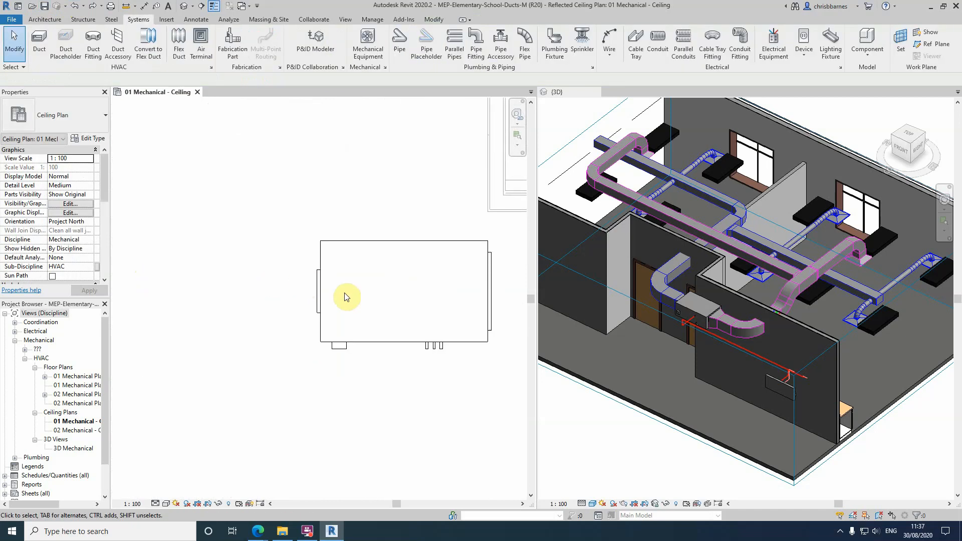
- Draw a 300 x 320 duct from the AHU supply connector, a short length west and then north within the corridor
right_click(317, 294)
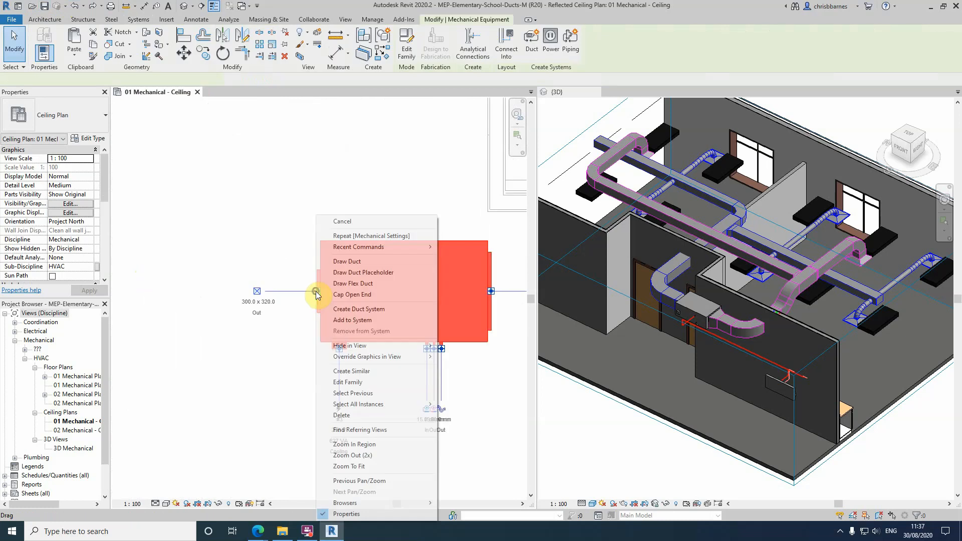
click(346, 262)
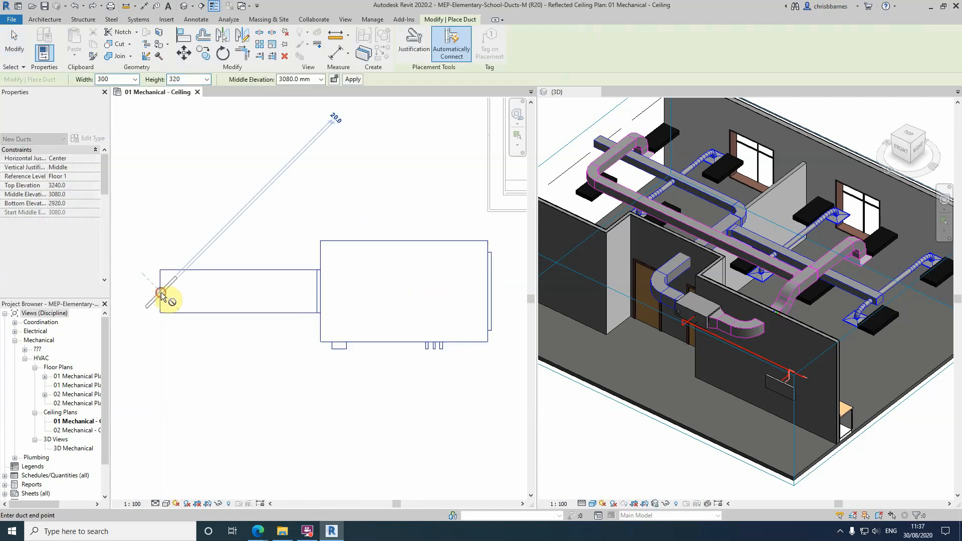
click(162, 296)
click(160, 142)
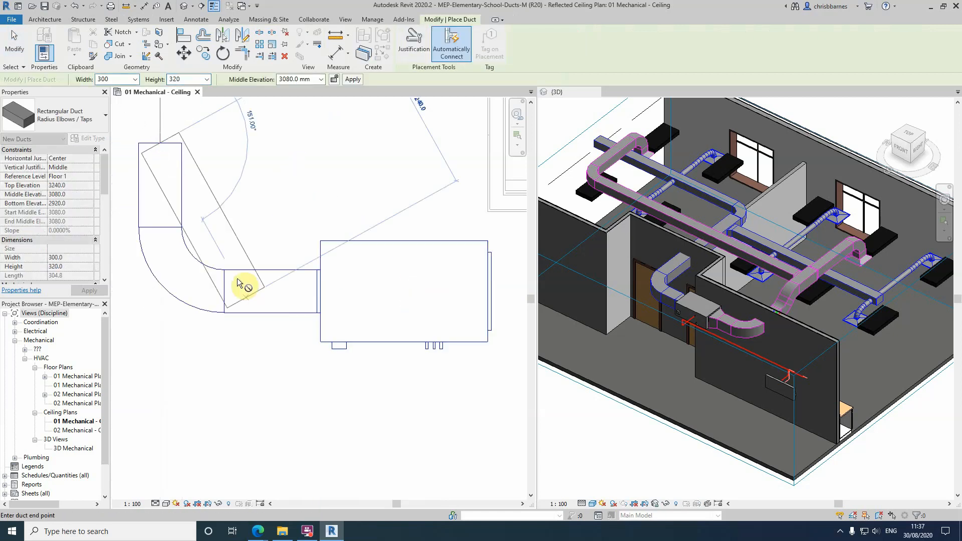
key(Escape)
key(Escape)
- Stretch the open end of the northward duct section towards the classroom wall to a length of about 1070 mm
scroll(371, 355, down, 4)
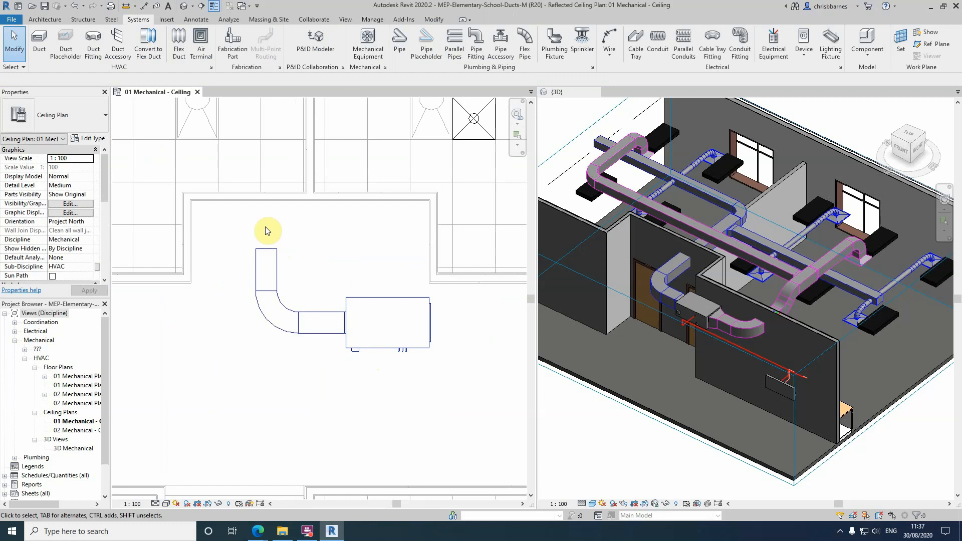
scroll(265, 230, up, 4)
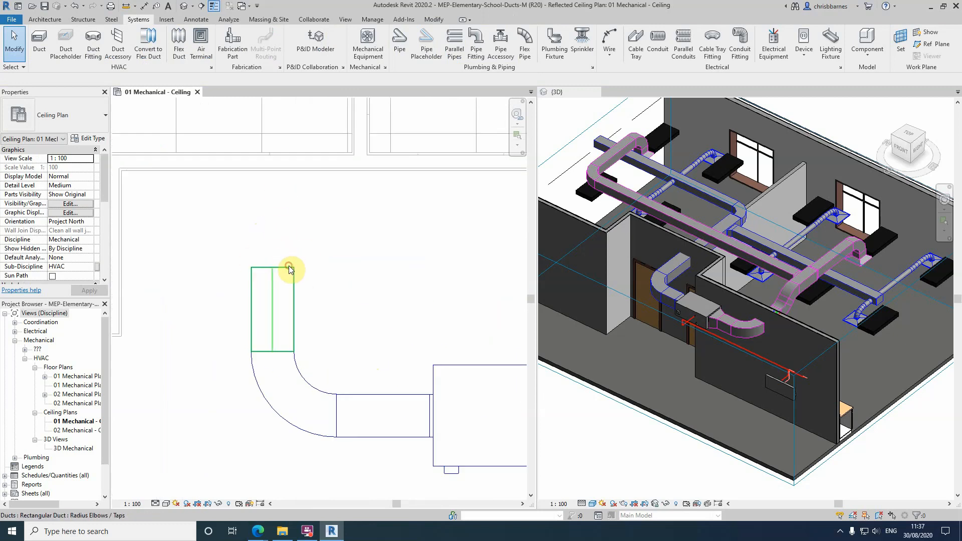
click(288, 269)
click(272, 267)
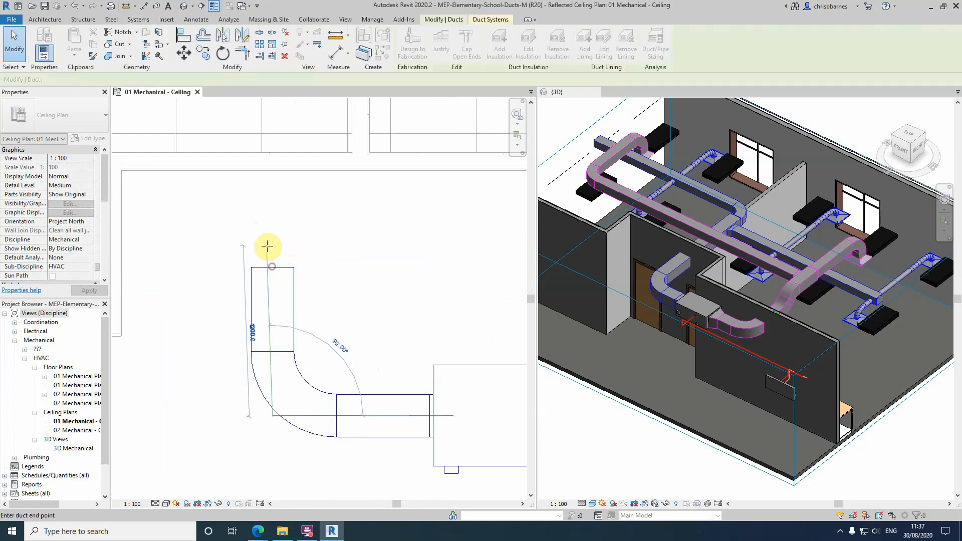
click(279, 199)
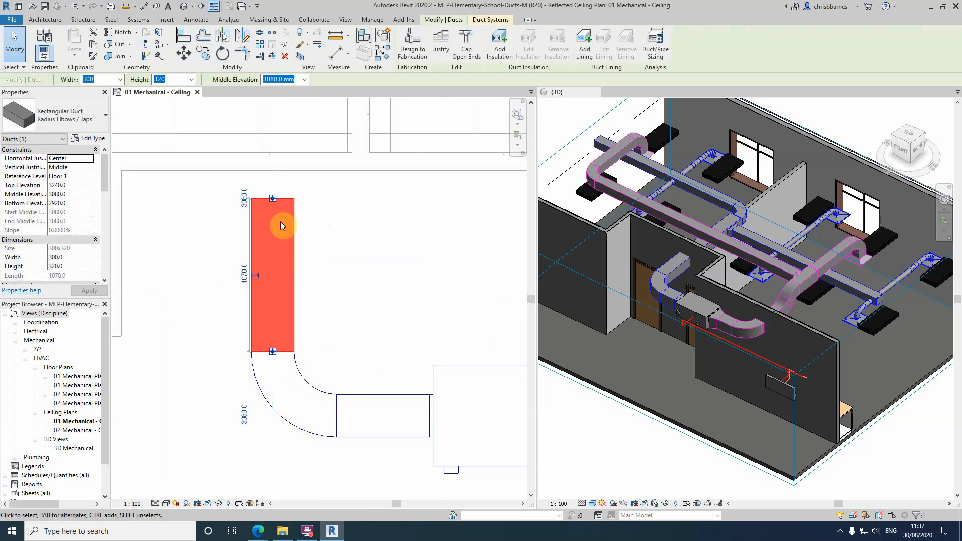
scroll(242, 359, down, 3)
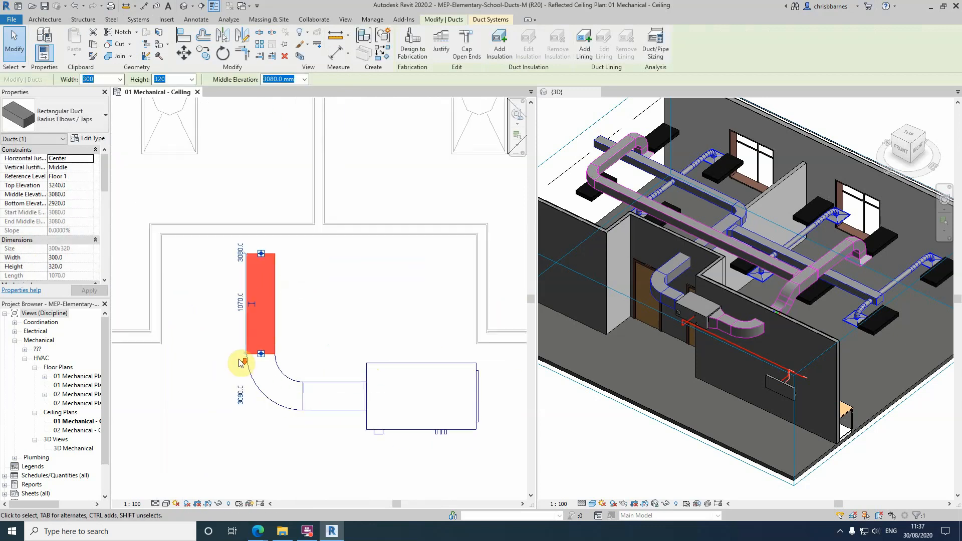
scroll(228, 173, up, 3)
click(295, 315)
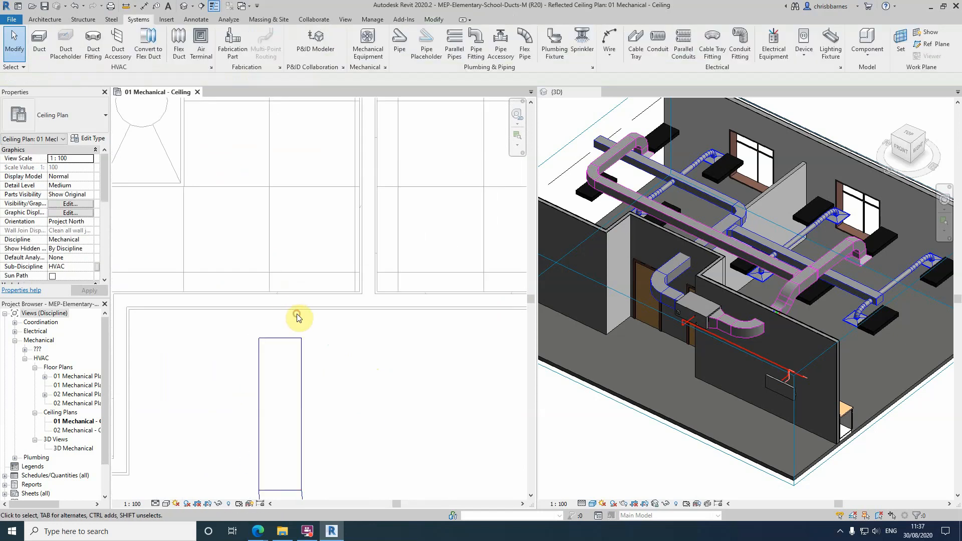
- Continue the 300 x 320 duct from its open end north into the classroom and turn it west between the light fixtures
right_click(281, 341)
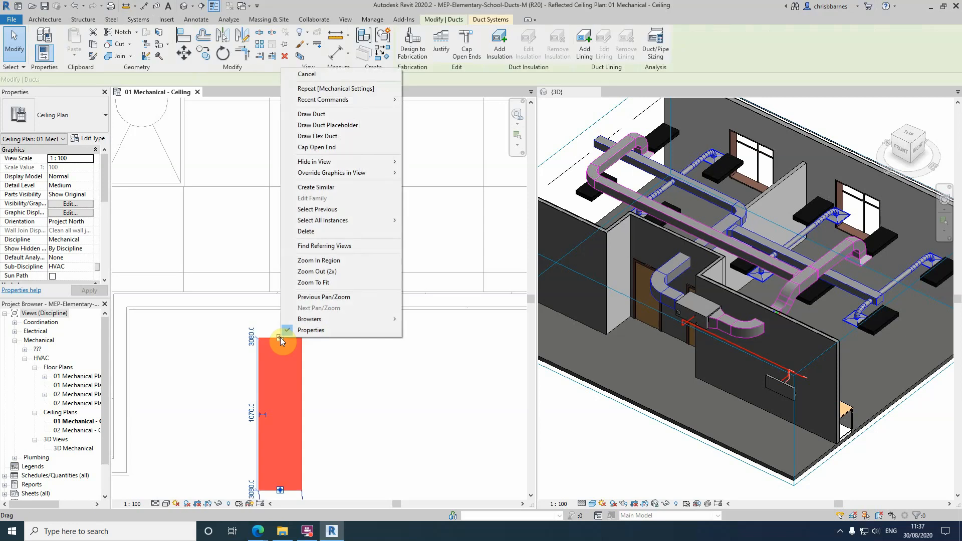
click(312, 113)
scroll(293, 477, down, 3)
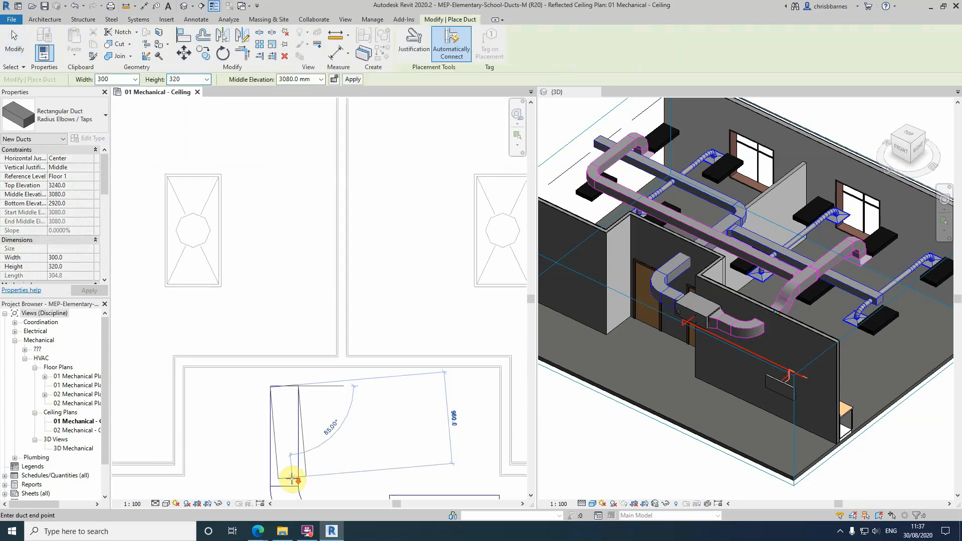
click(286, 250)
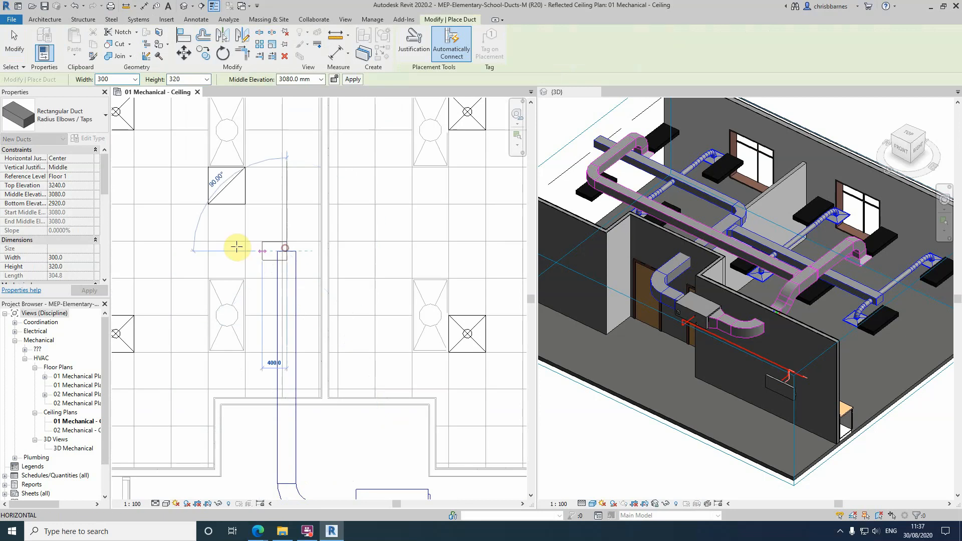
click(182, 255)
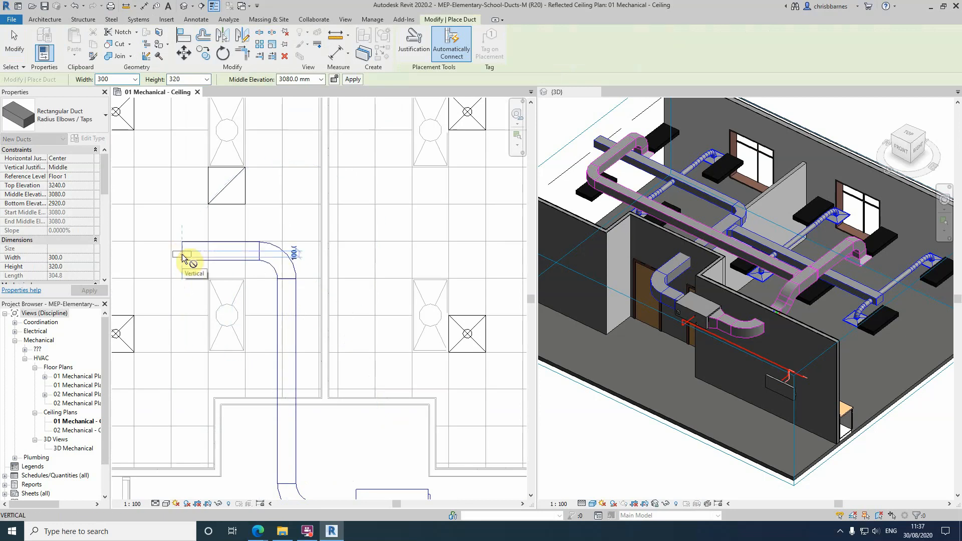
key(Escape)
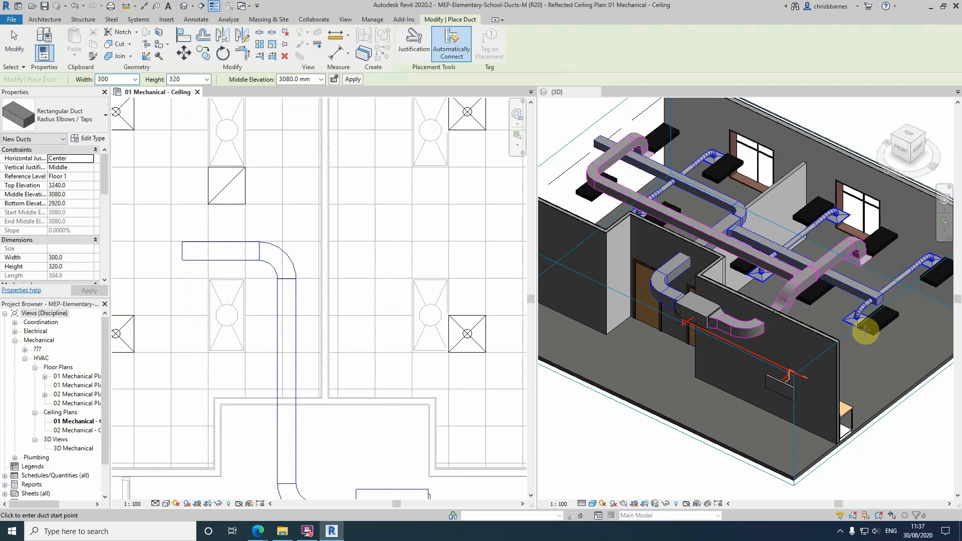
scroll(616, 232, down, 4)
click(480, 254)
scroll(486, 251, down, 3)
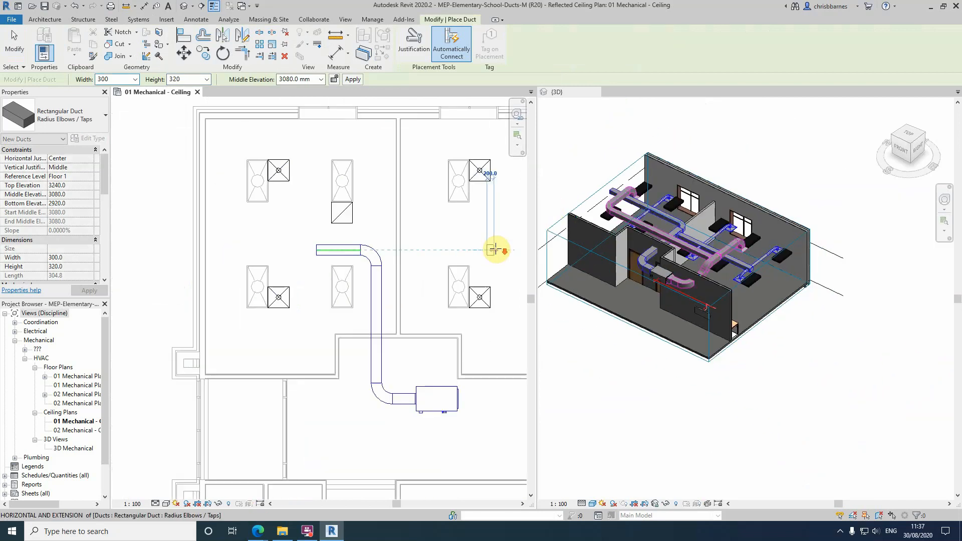
scroll(449, 299, up, 2)
key(Escape)
key(Escape)
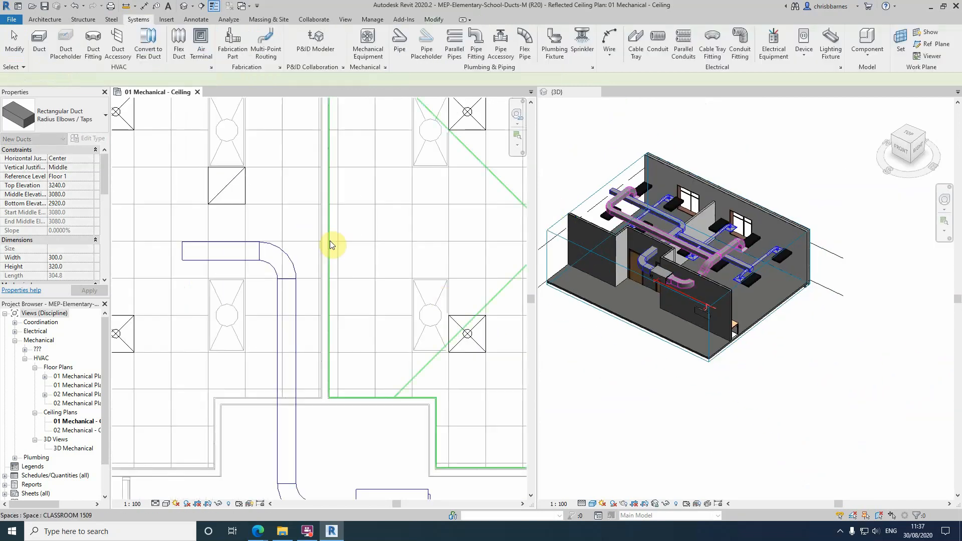
- Draw a separate 300 x 320 supply duct in the corridor south of the AHU, running west and turning north
scroll(339, 168, down, 4)
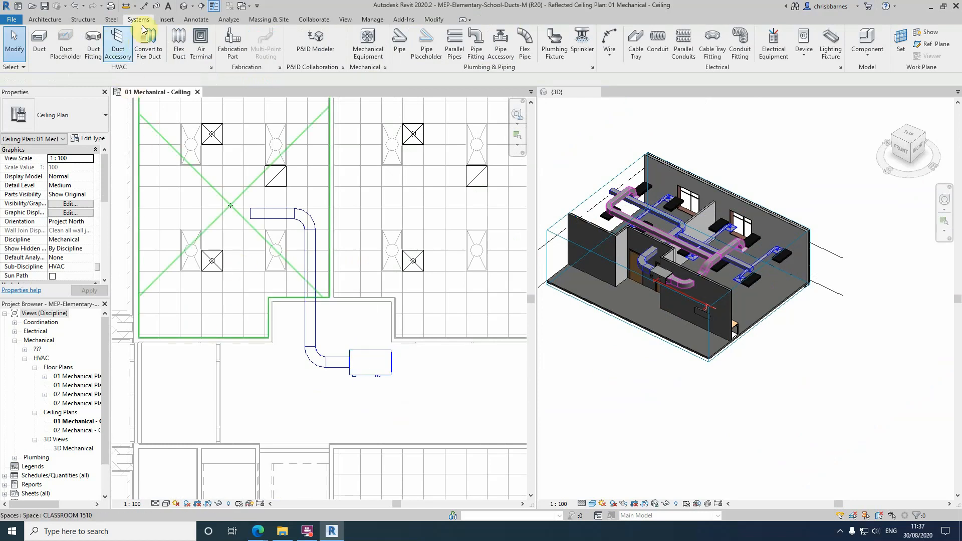
click(37, 42)
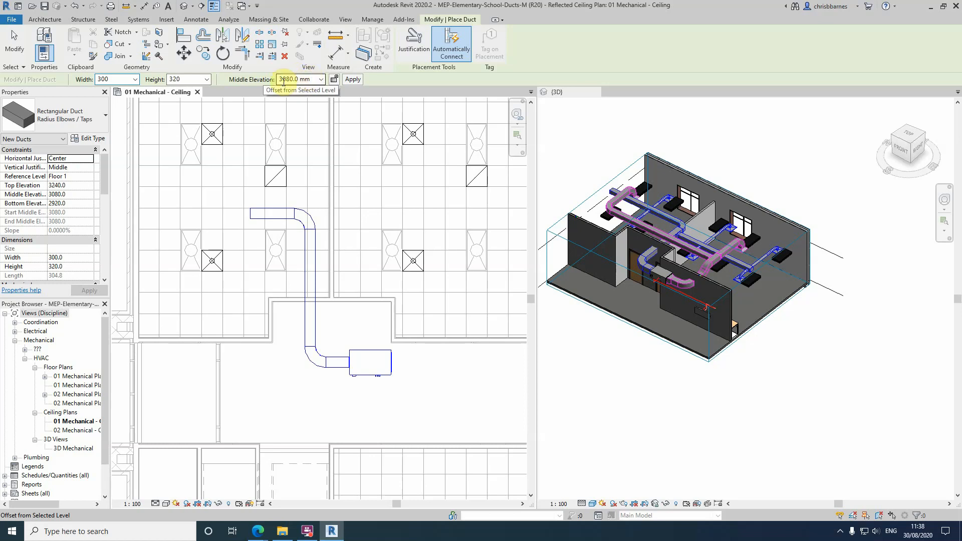
click(390, 410)
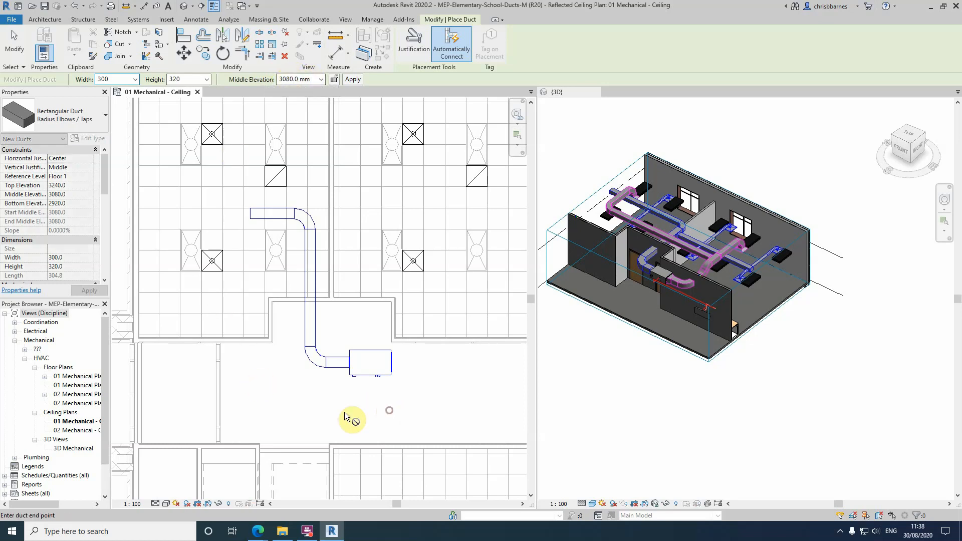
click(255, 411)
click(254, 361)
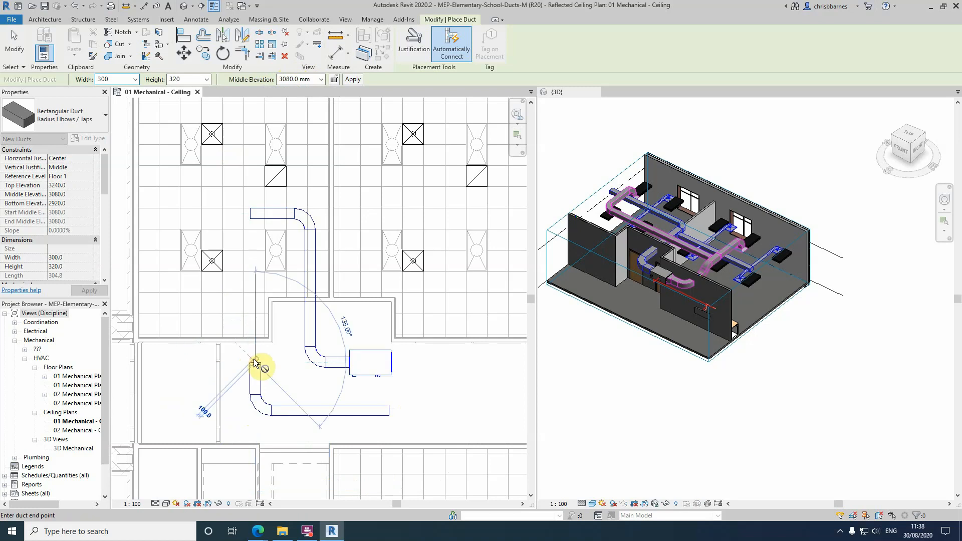
key(Escape)
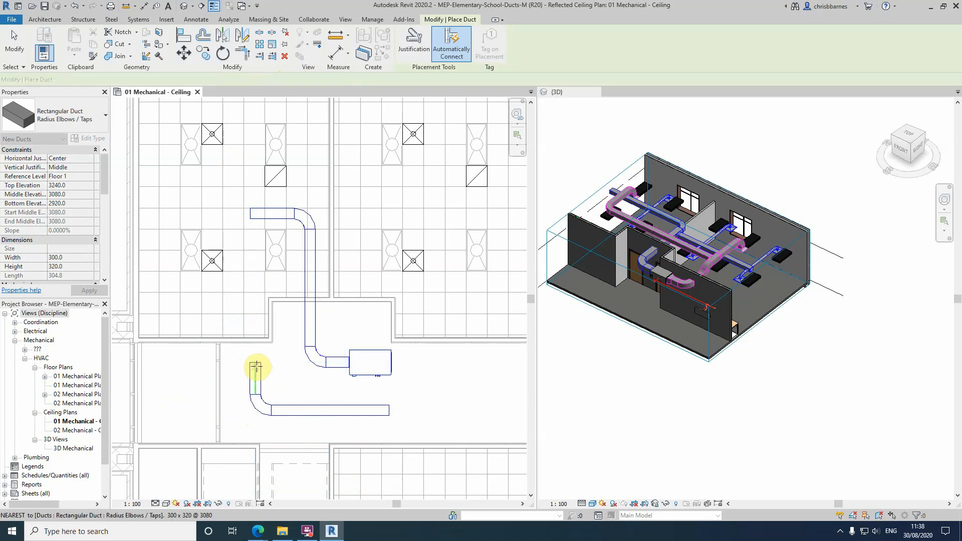
- Review the duct fitting angle and supply air conversion settings in Mechanical Settings without changing them
click(138, 20)
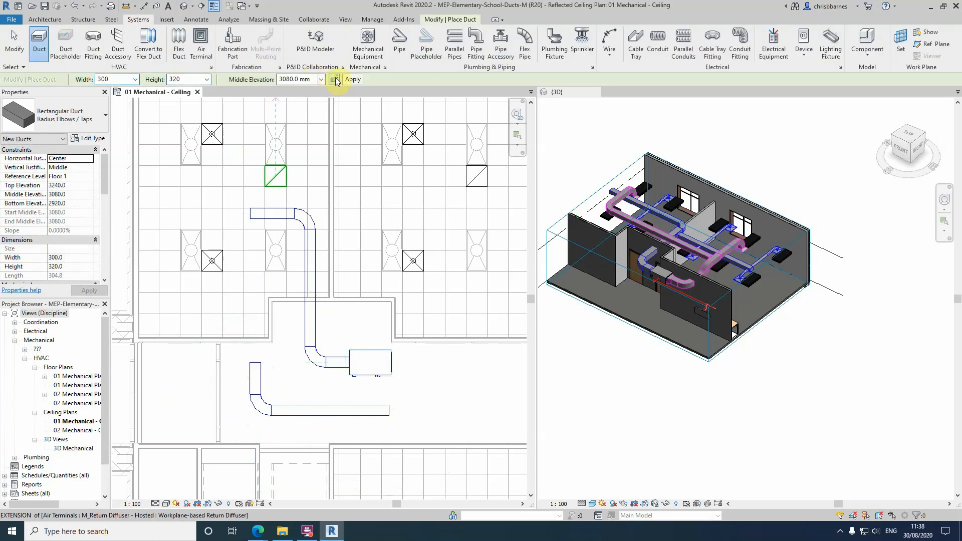
click(385, 68)
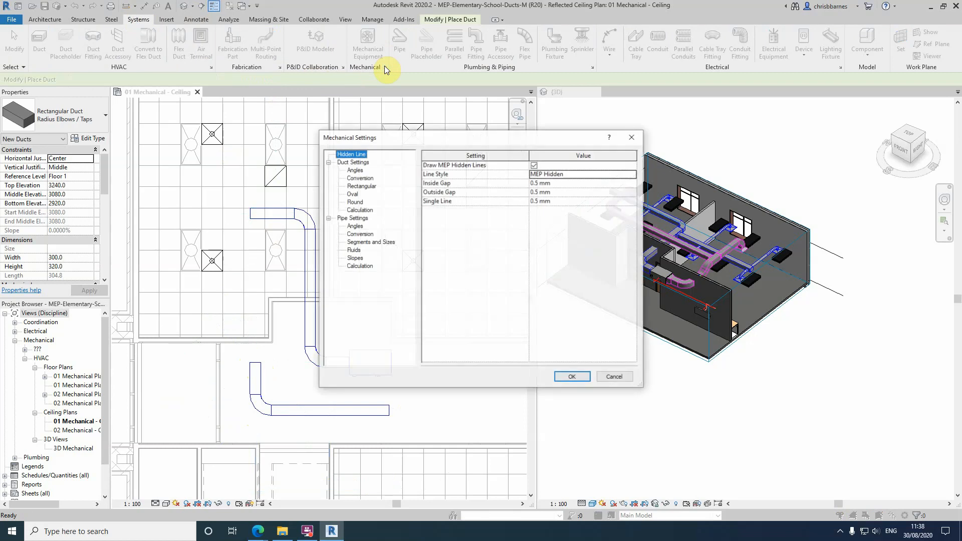
click(354, 170)
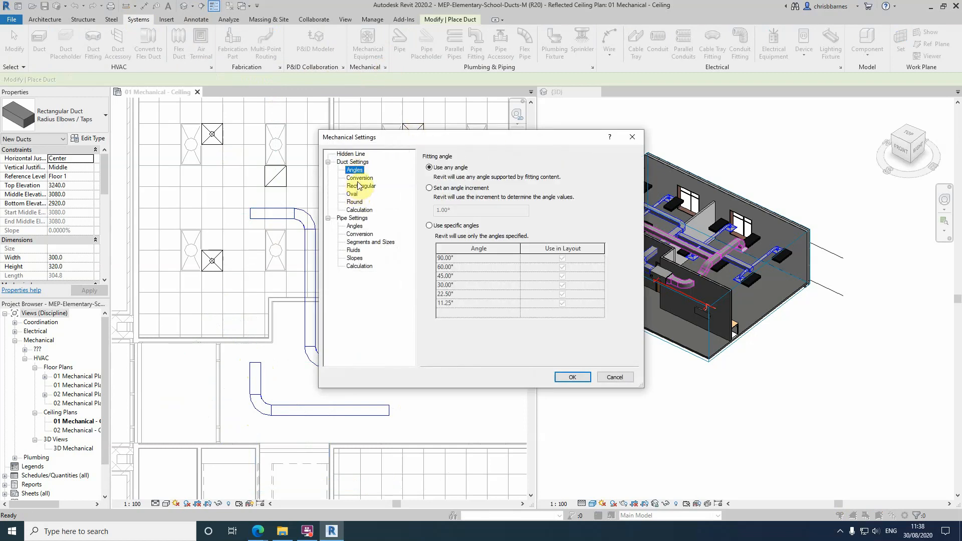
click(358, 179)
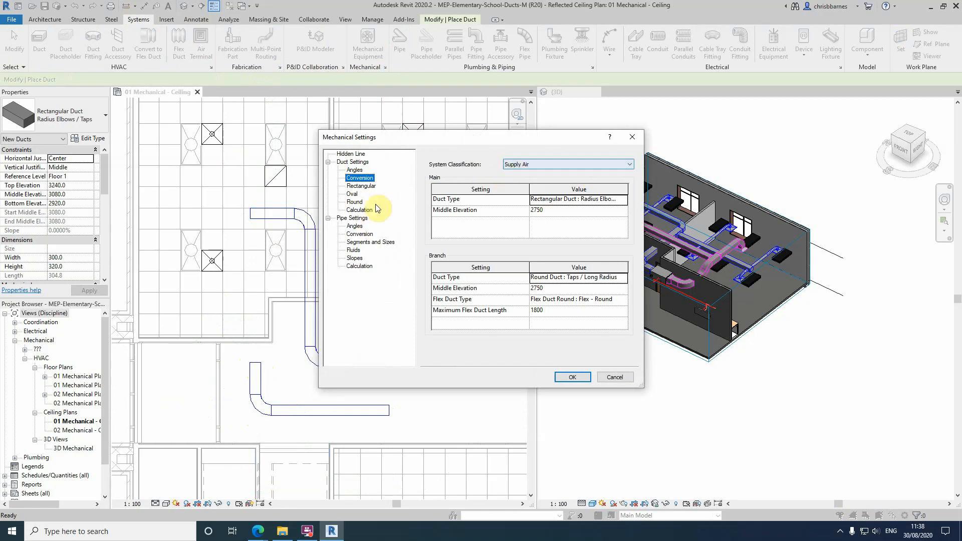
click(612, 376)
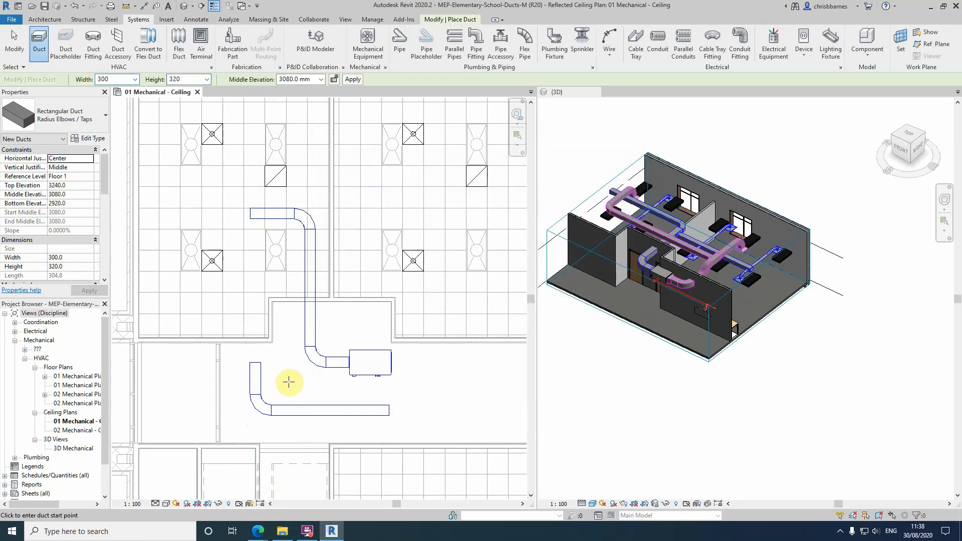
key(Escape)
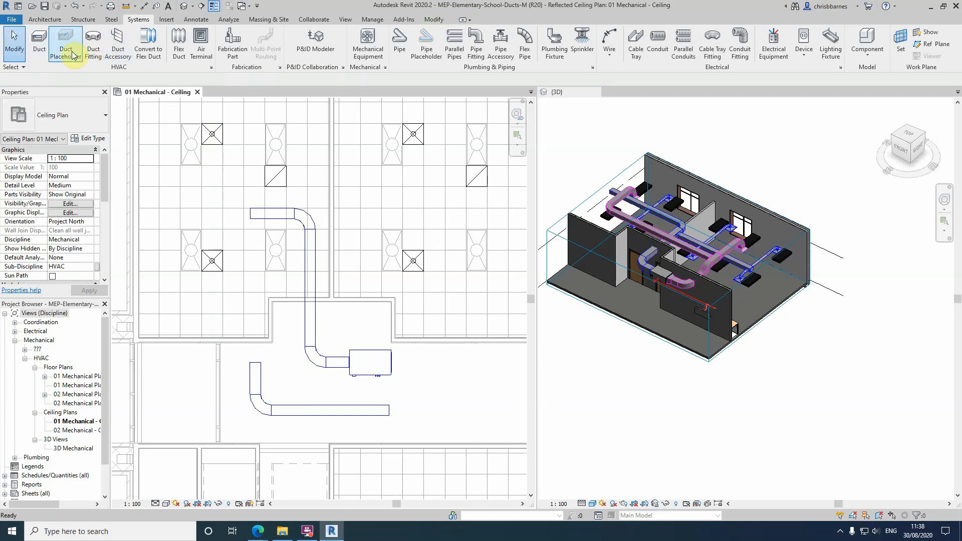
- Draw another 300 x 320 supply duct just below the AHU, about 2800 mm west and then a short length north
click(42, 44)
click(393, 392)
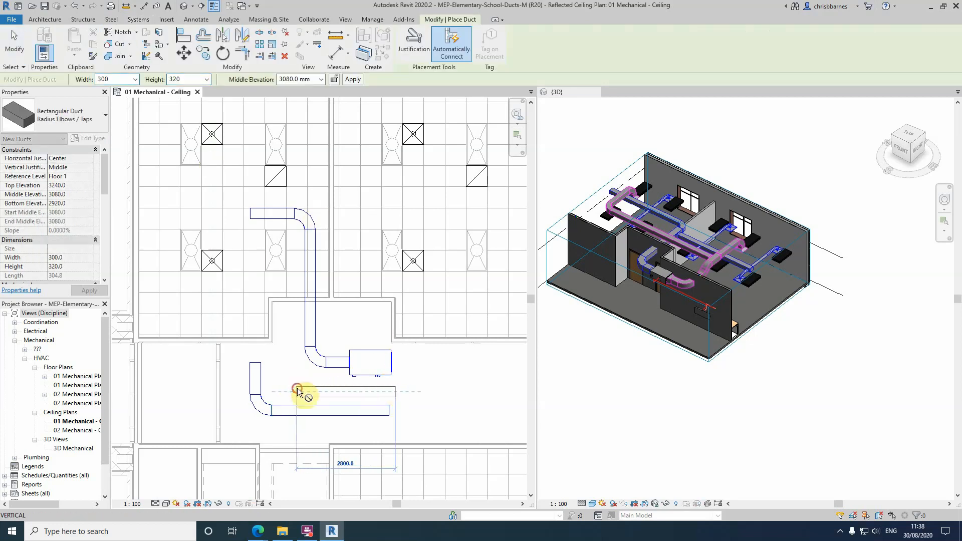
click(295, 346)
click(252, 398)
key(Escape)
key(Escape)
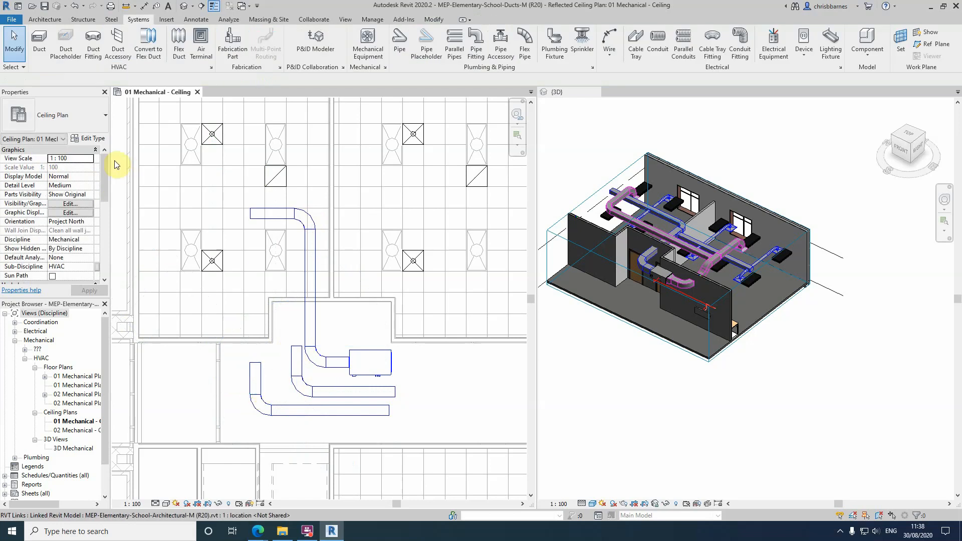
- Set the new duct's system type to Return Air and draw it about 3300 mm west along the corridor, then north
click(39, 41)
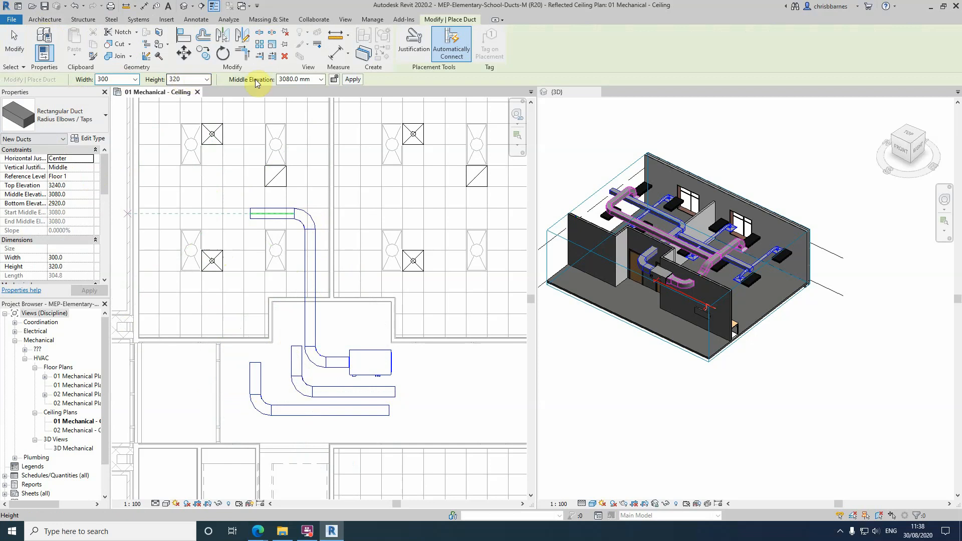
drag(103, 185, 102, 210)
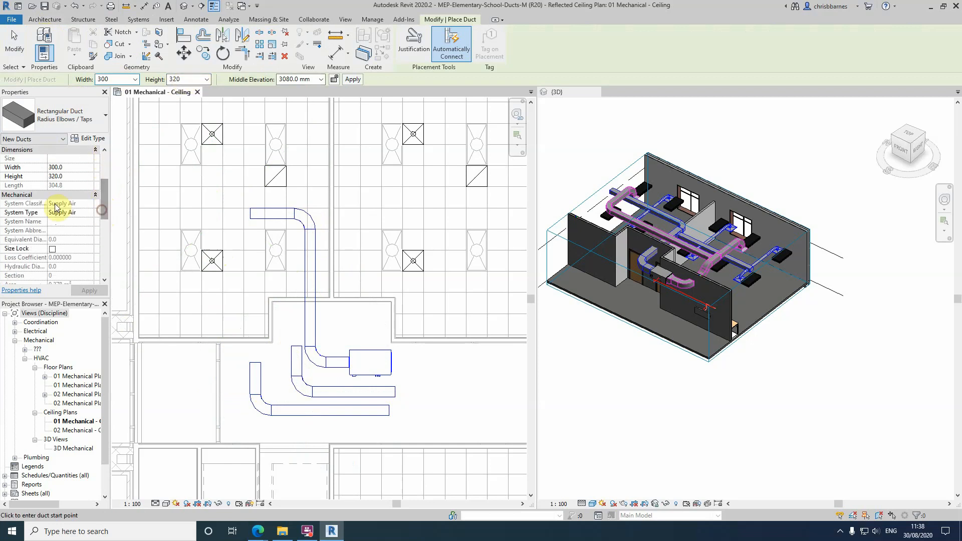
click(90, 214)
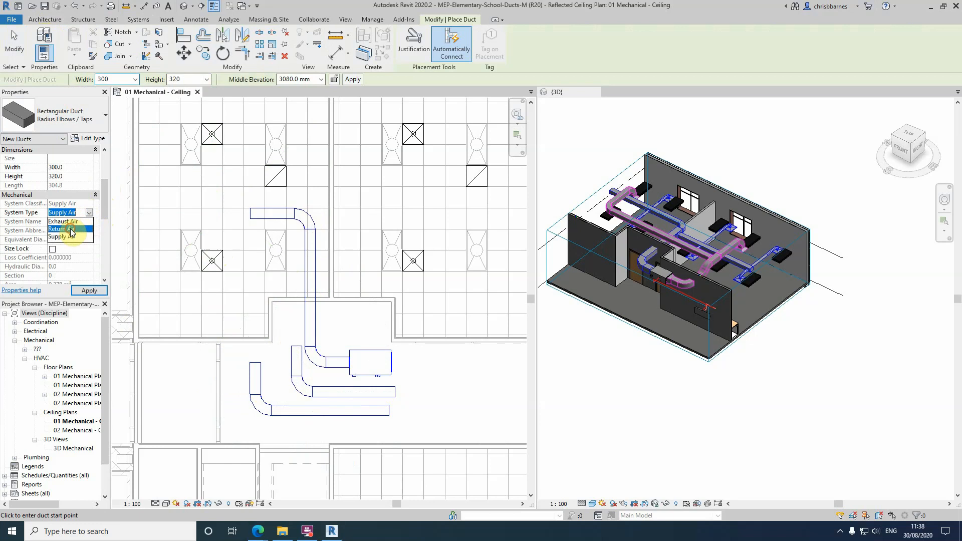
click(71, 229)
click(302, 425)
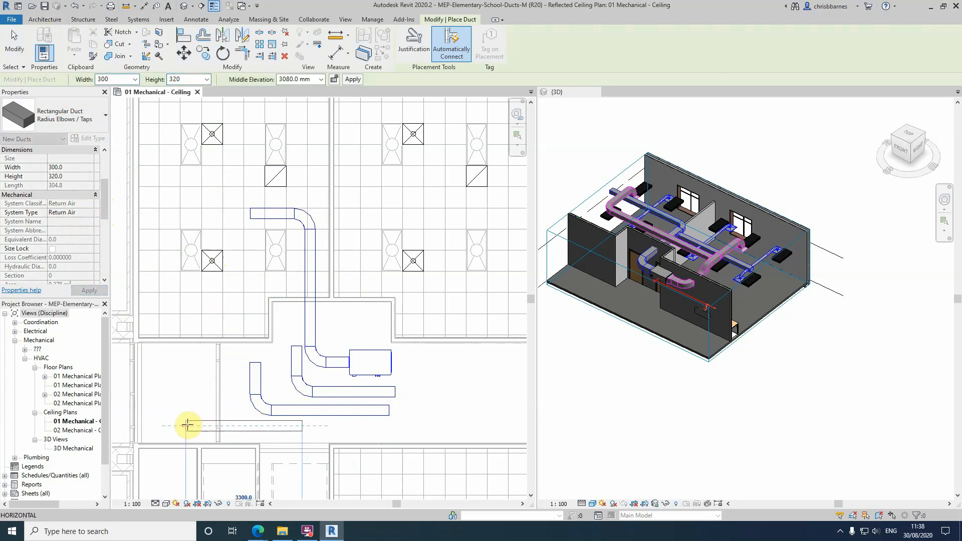
click(187, 425)
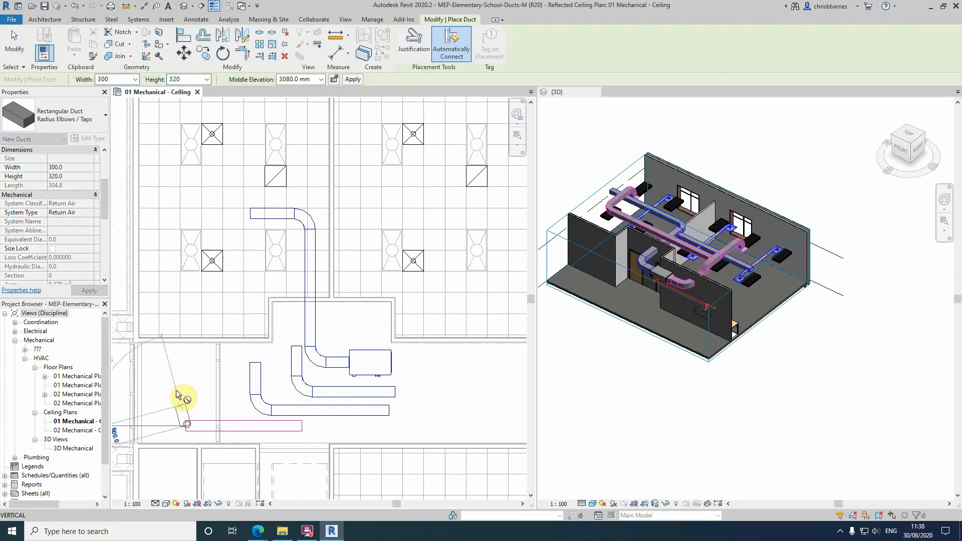
click(184, 365)
key(Escape)
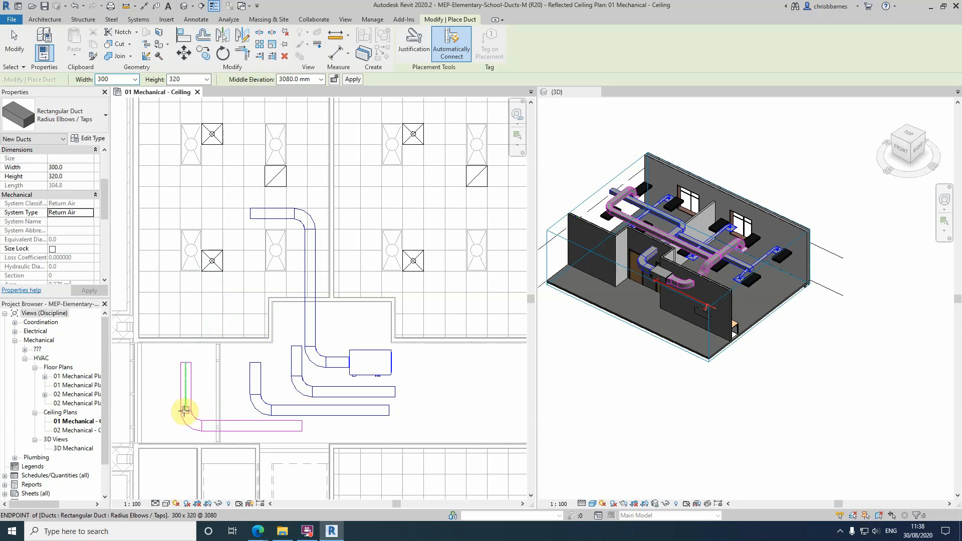
key(Escape)
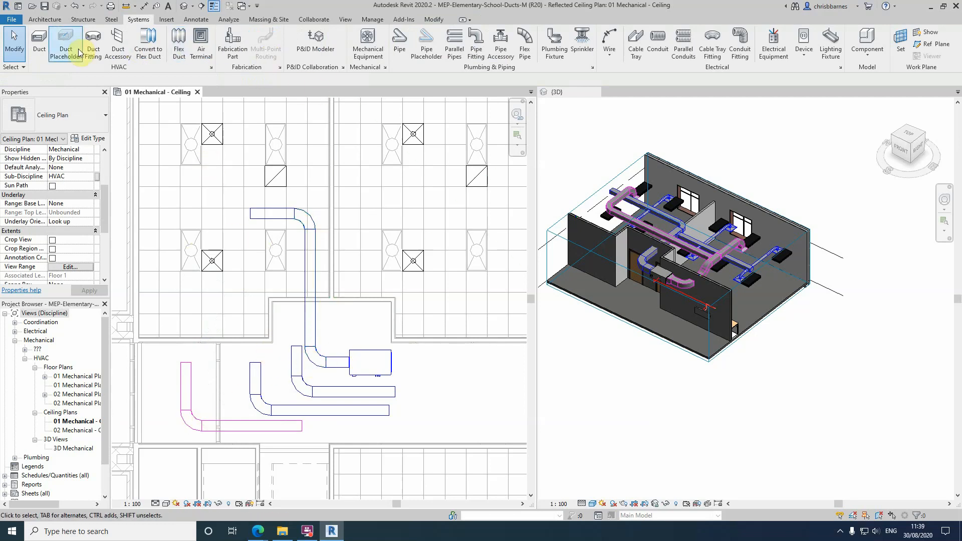
- Draw a 300 x 320 return duct from the AHU's return connector east, then about 3770 mm north in line with the return diffuser
click(39, 41)
click(391, 359)
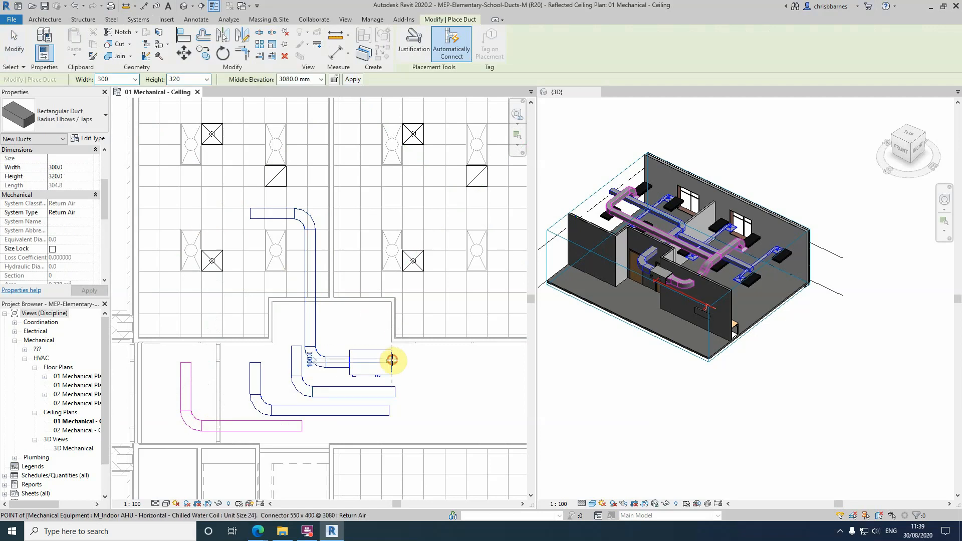
scroll(388, 363, down, 3)
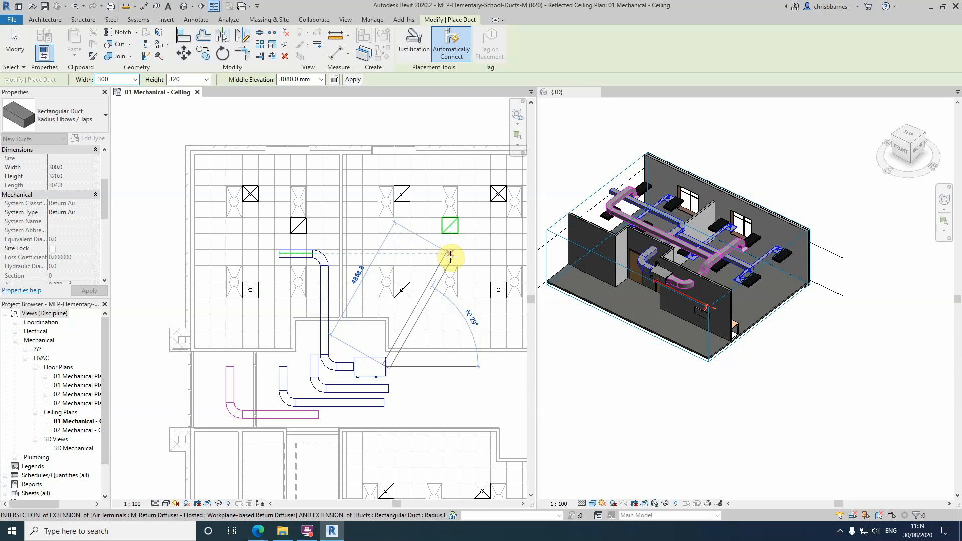
click(451, 367)
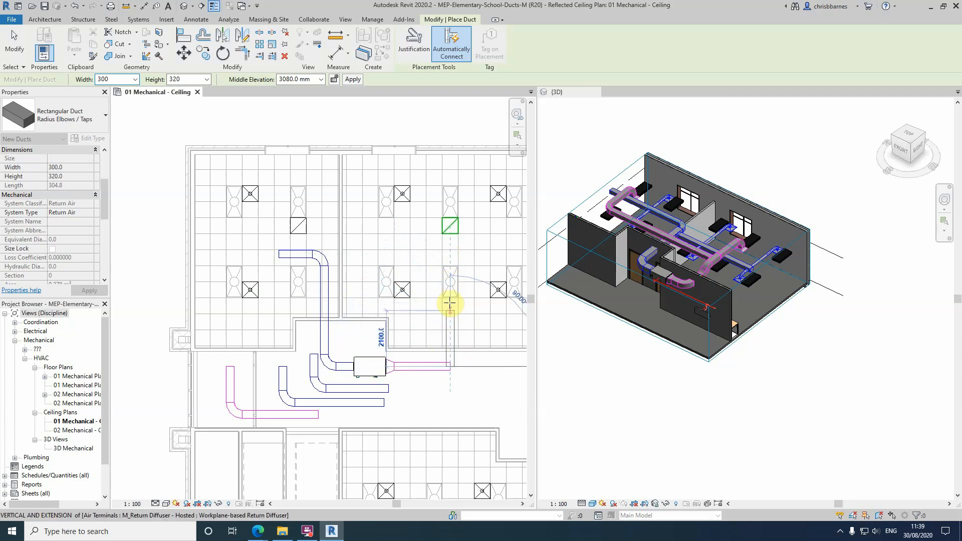
click(453, 257)
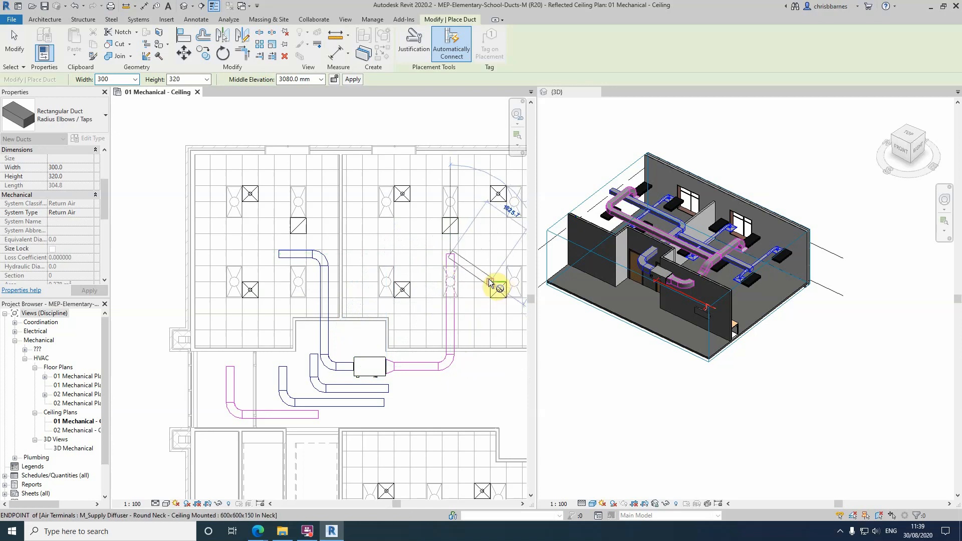
key(Escape)
scroll(455, 247, up, 3)
scroll(455, 244, down, 3)
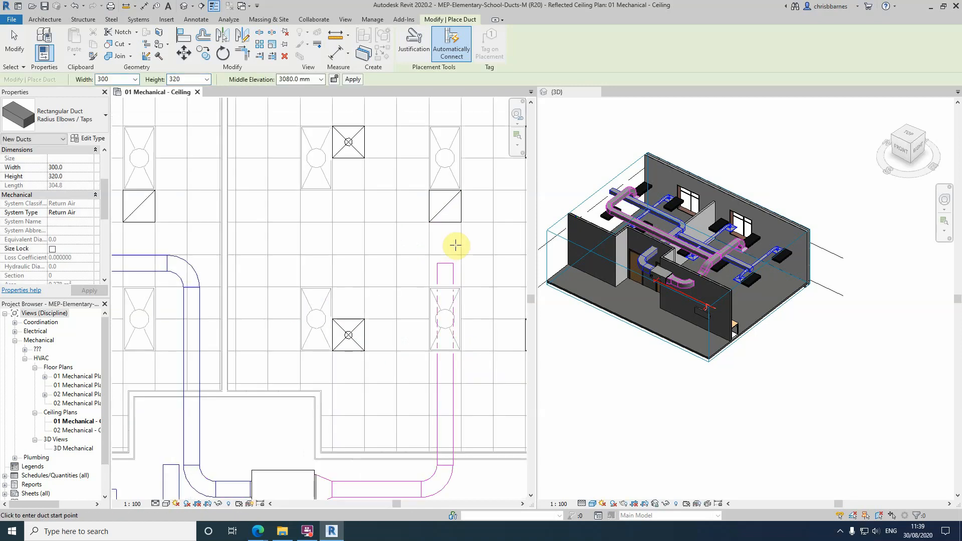
scroll(475, 348, up, 2)
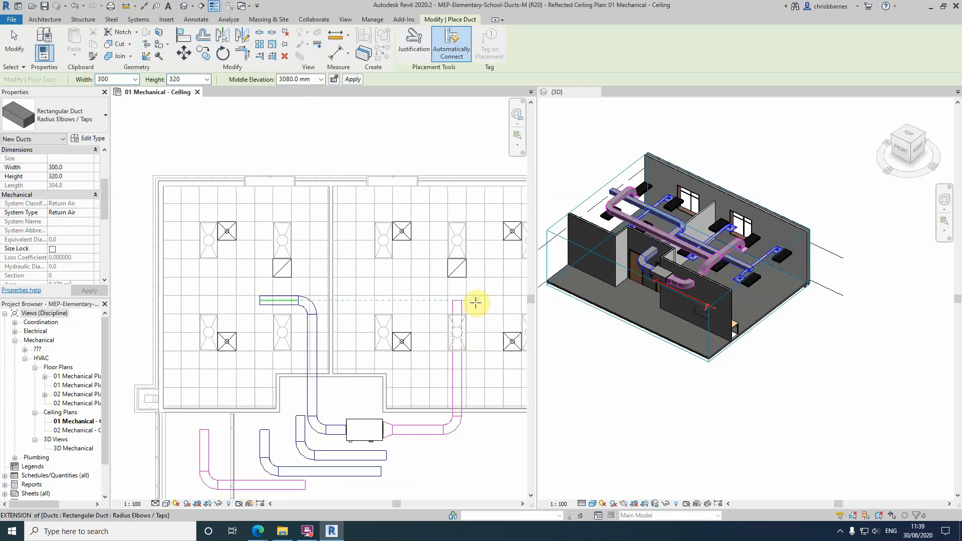
key(Escape)
- Try to stretch the northward return duct's open end onto the return diffuser in the ceiling plan
click(458, 303)
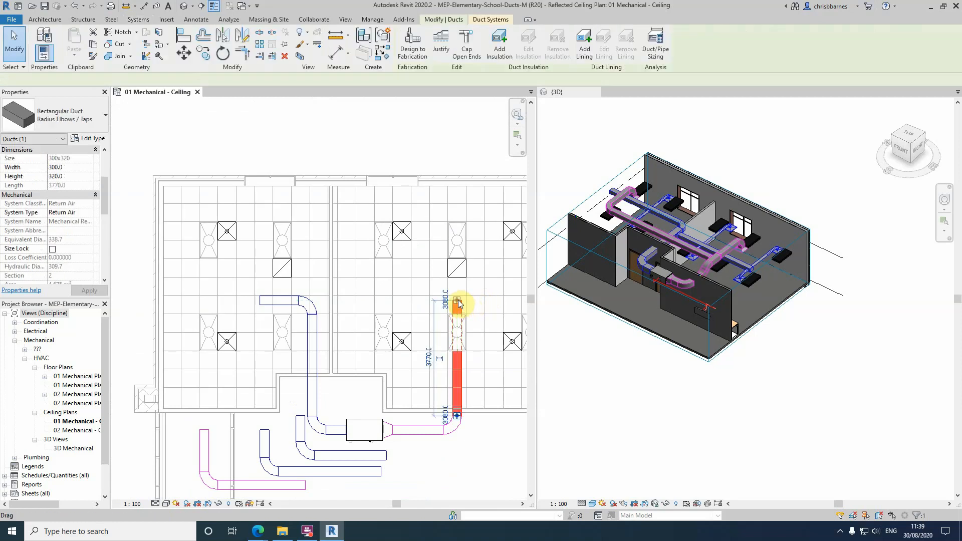
drag(457, 302, 457, 266)
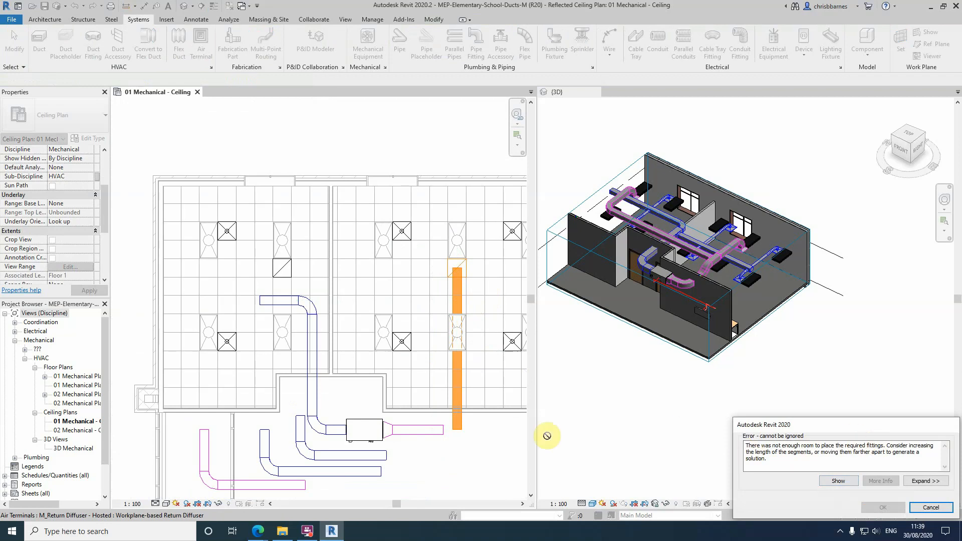
key(Escape)
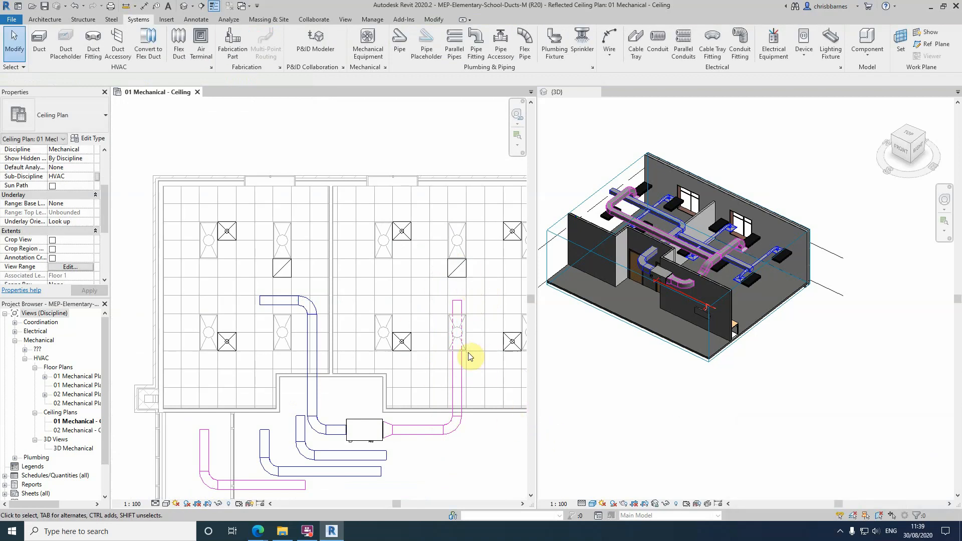
- Examine in the 3D view how the existing return duct turns down through an elbow into its return diffuser
click(768, 280)
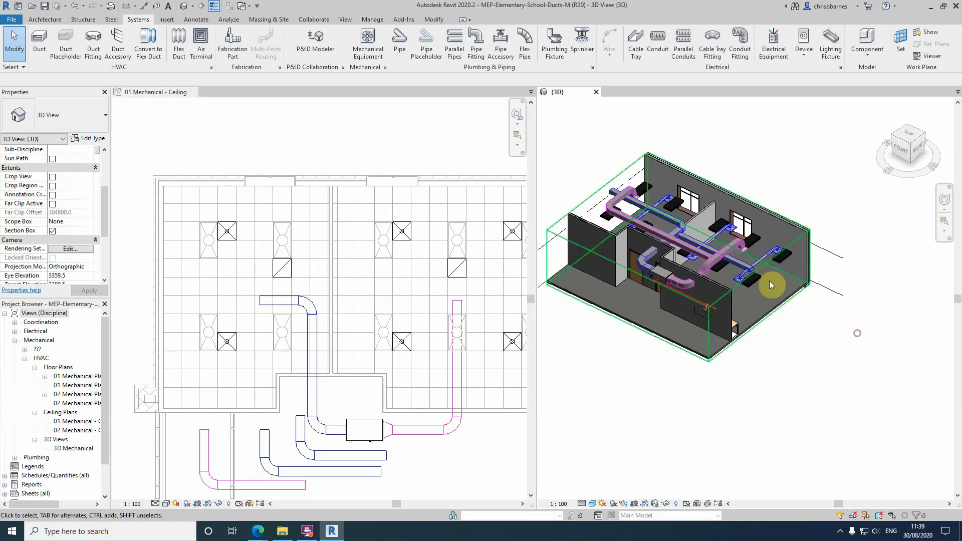
scroll(724, 265, up, 5)
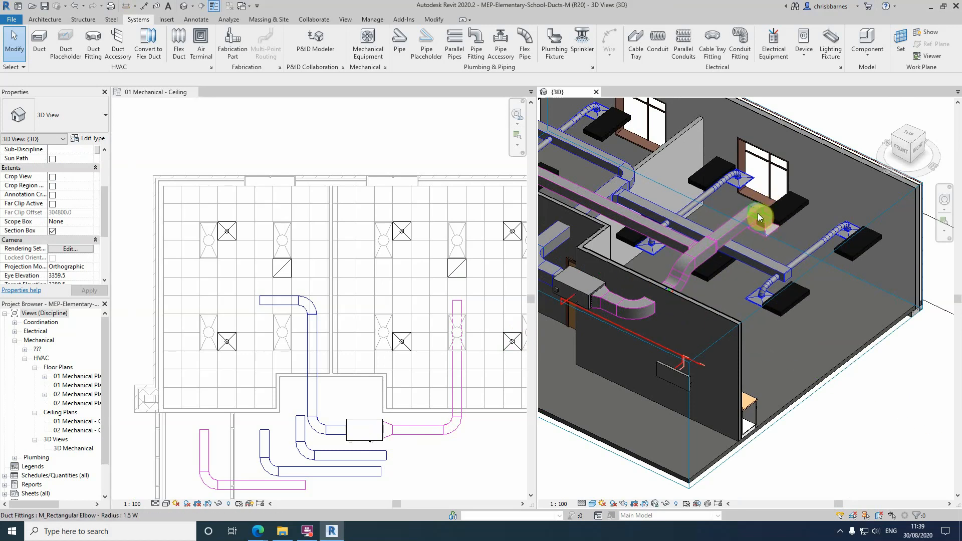
scroll(758, 212, up, 5)
scroll(759, 211, up, 1)
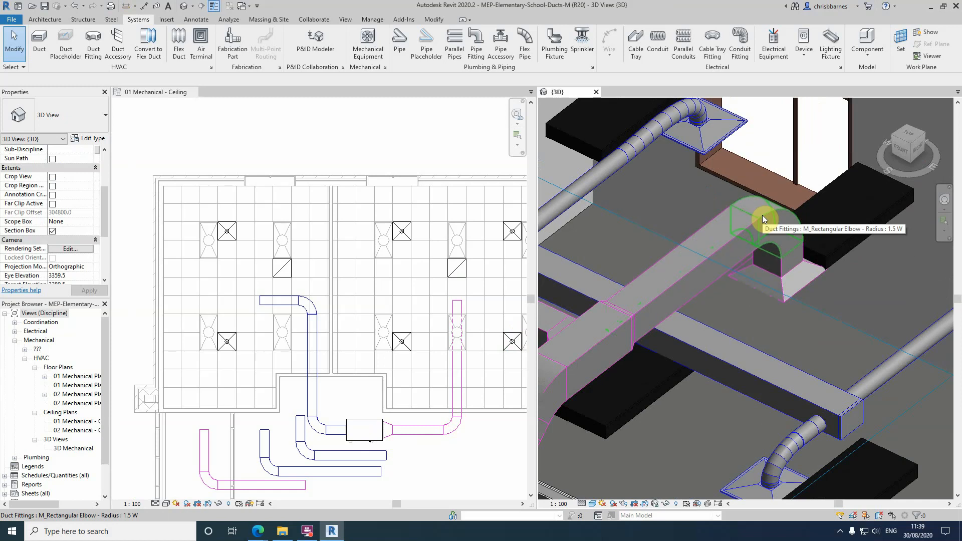
scroll(762, 215, down, 3)
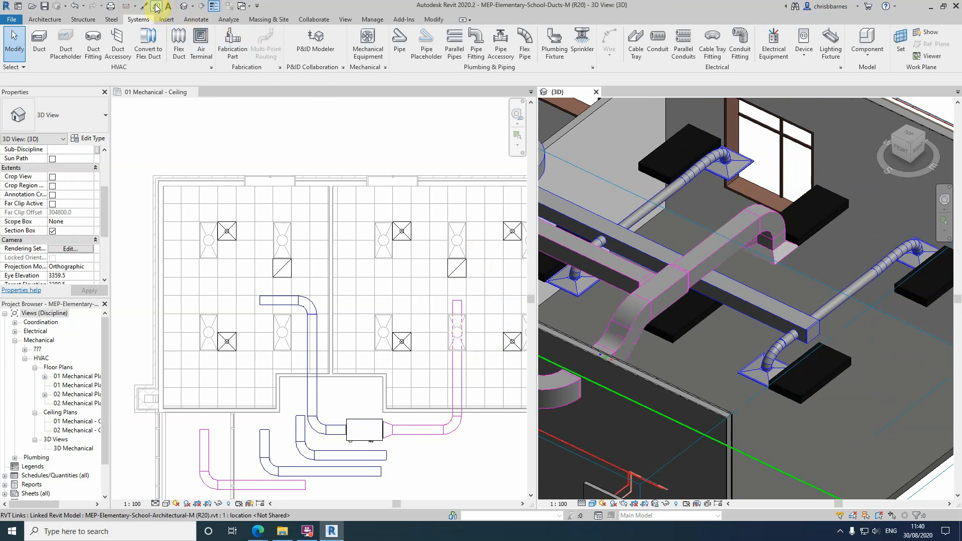
- Create a section running north beside the new return duct in the east classroom, looking west, and open its view
click(345, 20)
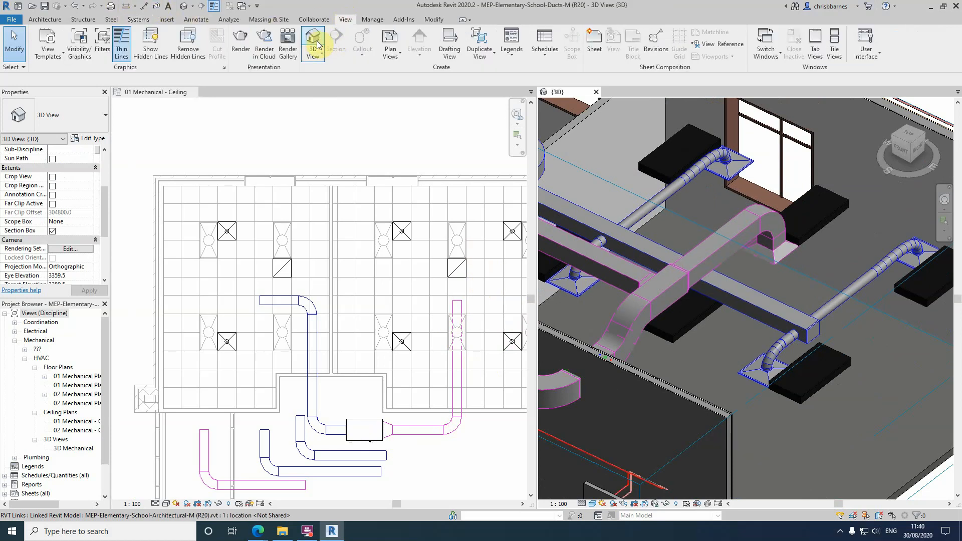
click(371, 135)
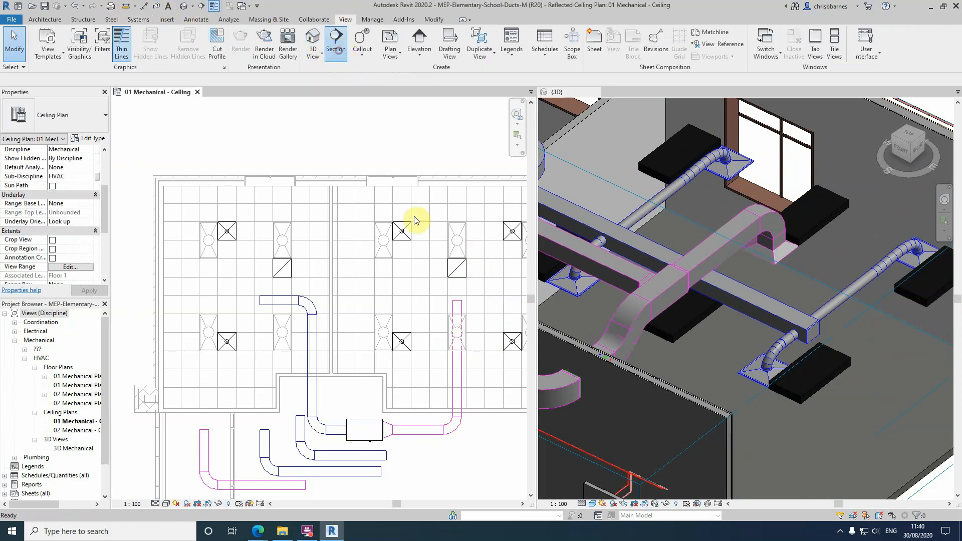
click(539, 303)
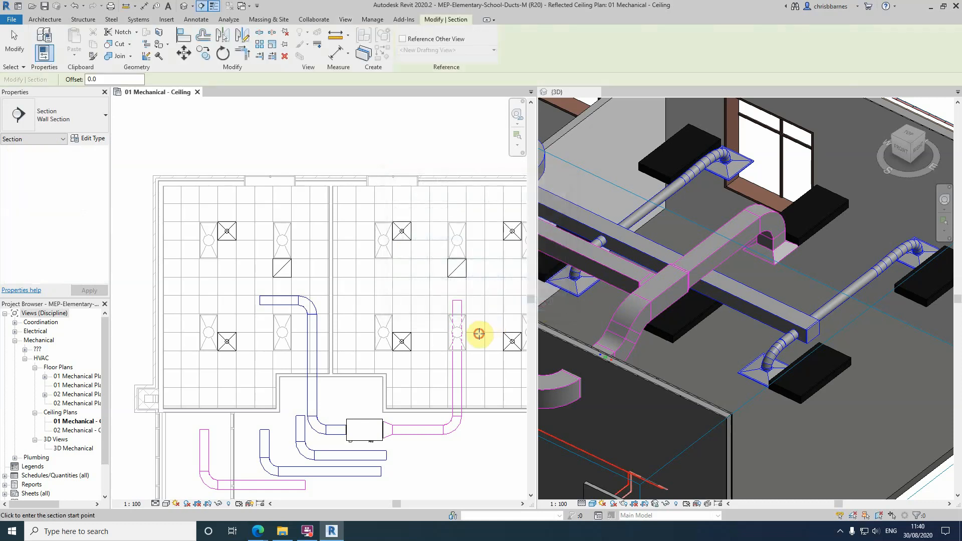
click(479, 333)
click(480, 164)
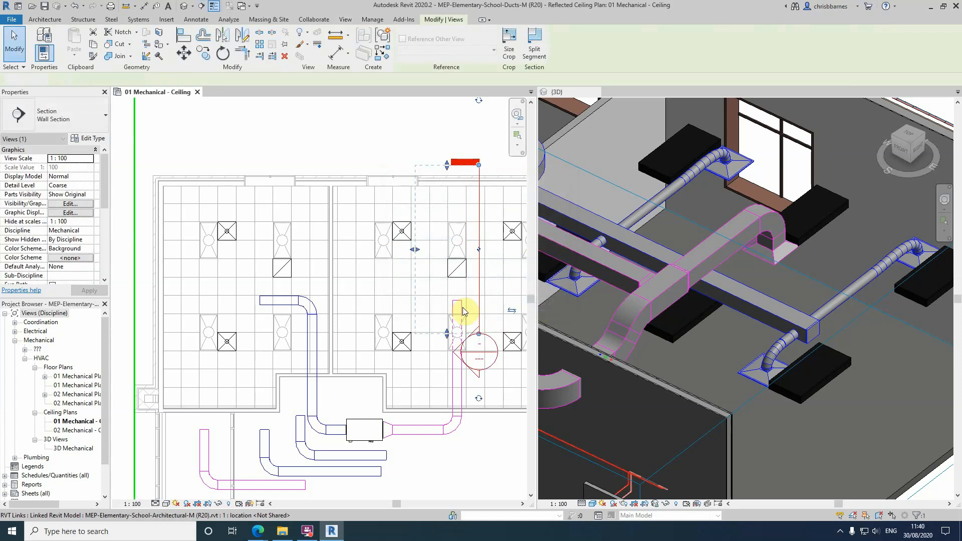
double_click(474, 344)
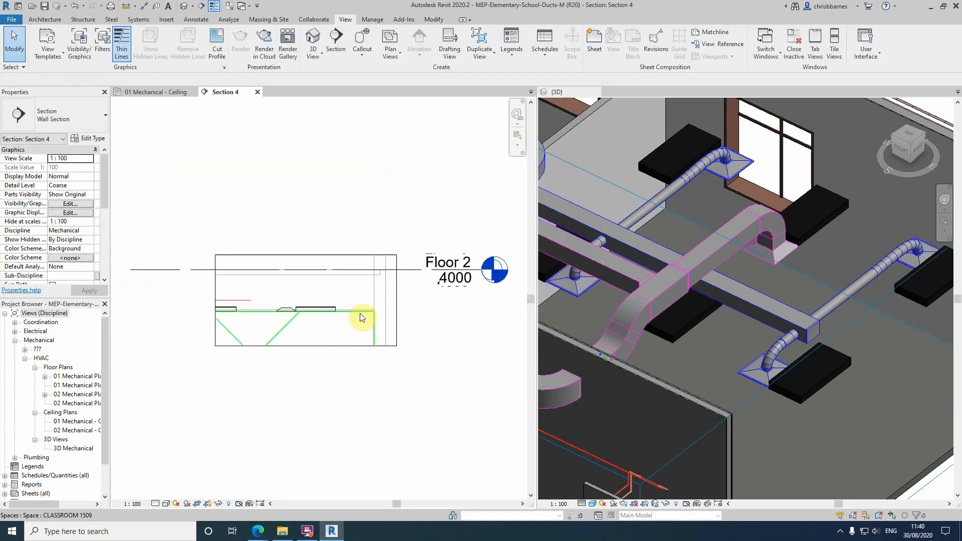
- Set the section view's detail level to Fine and extend its crop boundary south past the corridor wall to include the whole return duct
click(156, 504)
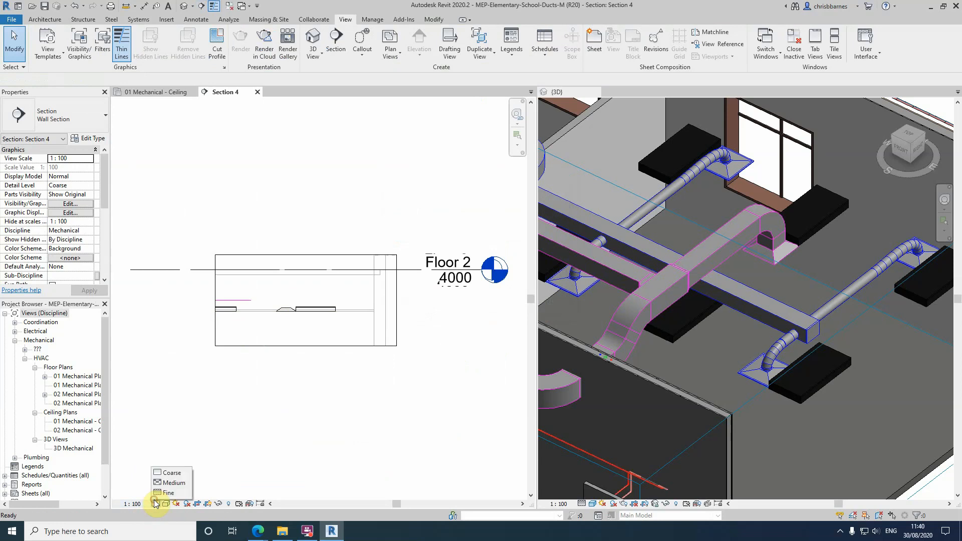
click(165, 495)
scroll(239, 302, up, 2)
scroll(239, 302, up, 1)
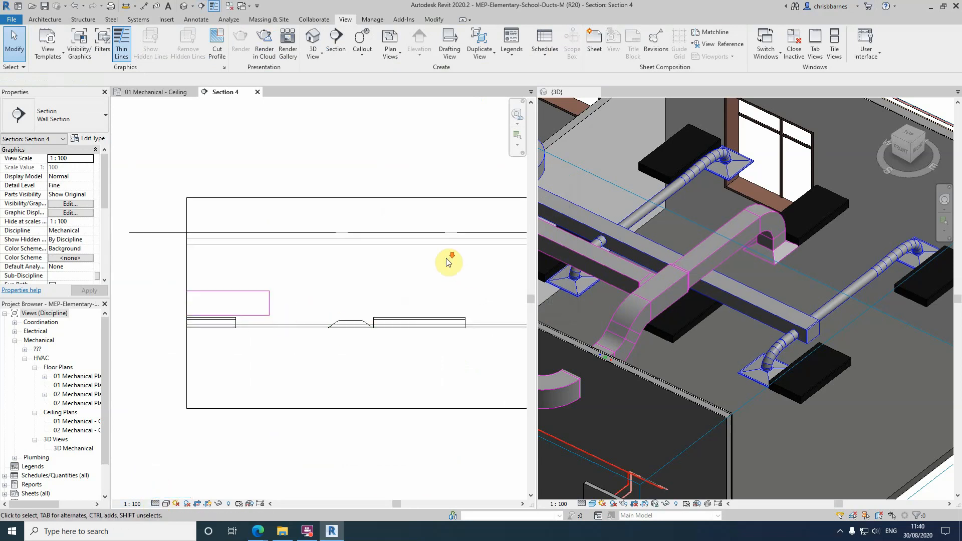
scroll(446, 258, down, 3)
click(334, 306)
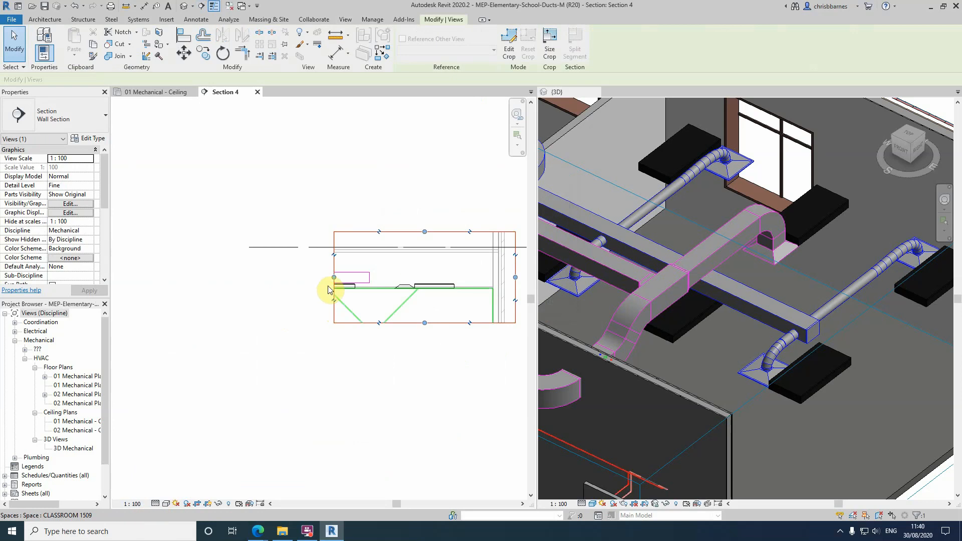
drag(334, 277, 207, 278)
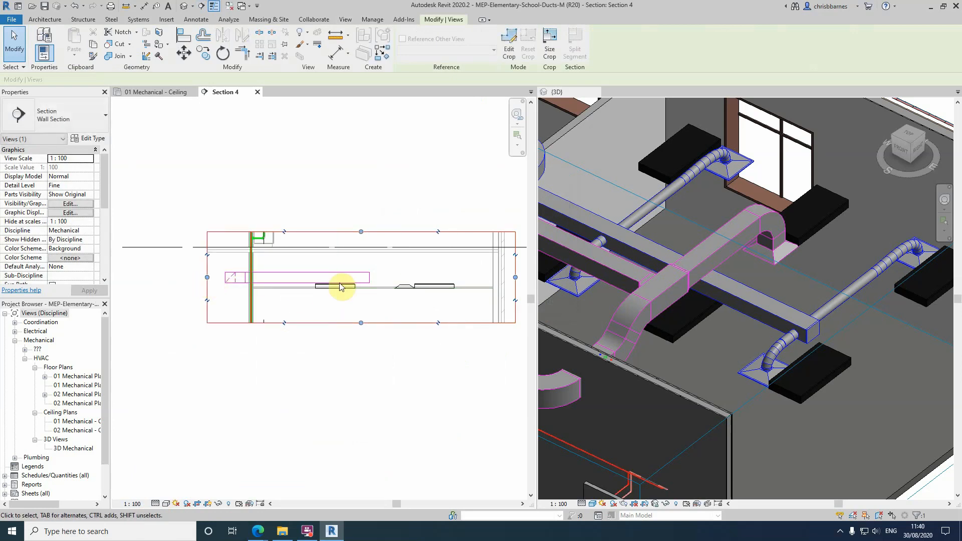
- In the ceiling plan, shorten the northward return duct to 750 mm, ending just inside the classroom
click(155, 92)
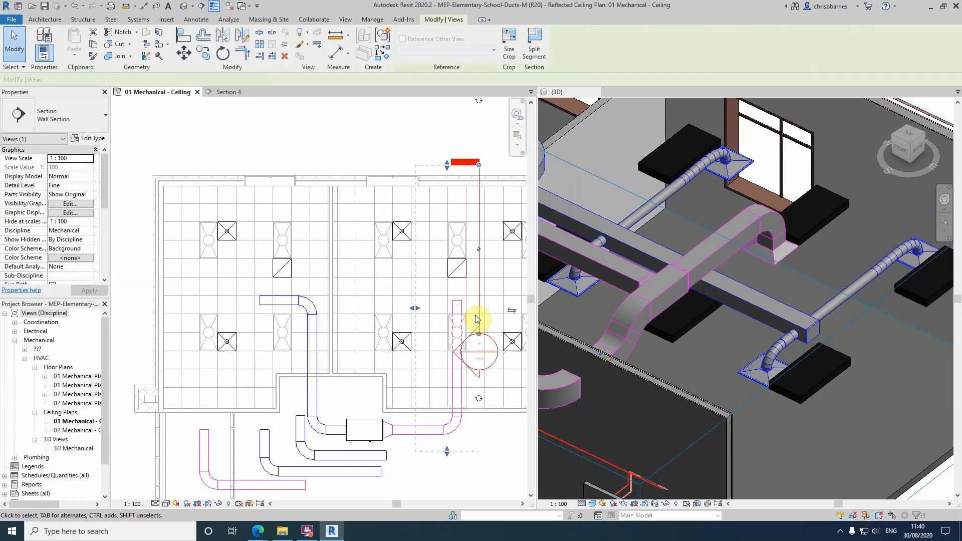
click(457, 307)
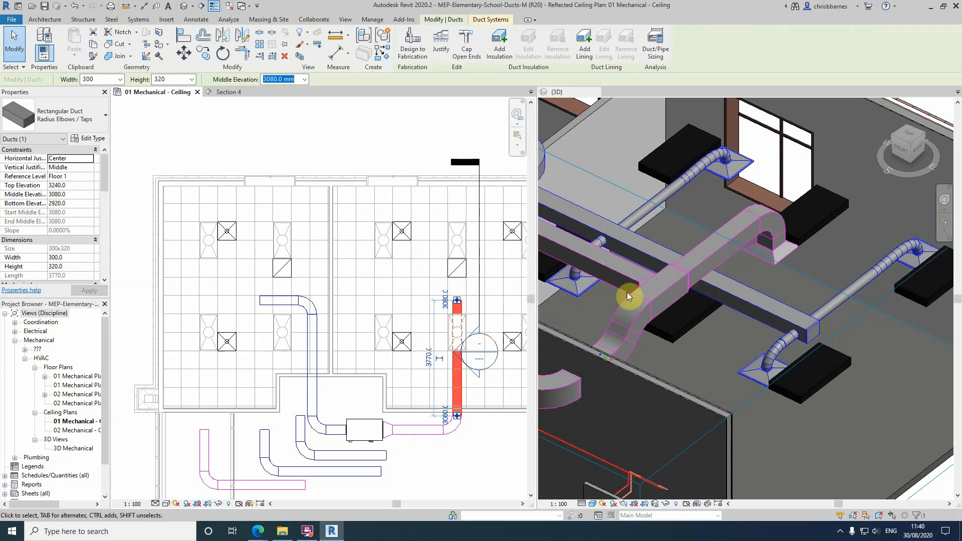
drag(458, 300, 457, 393)
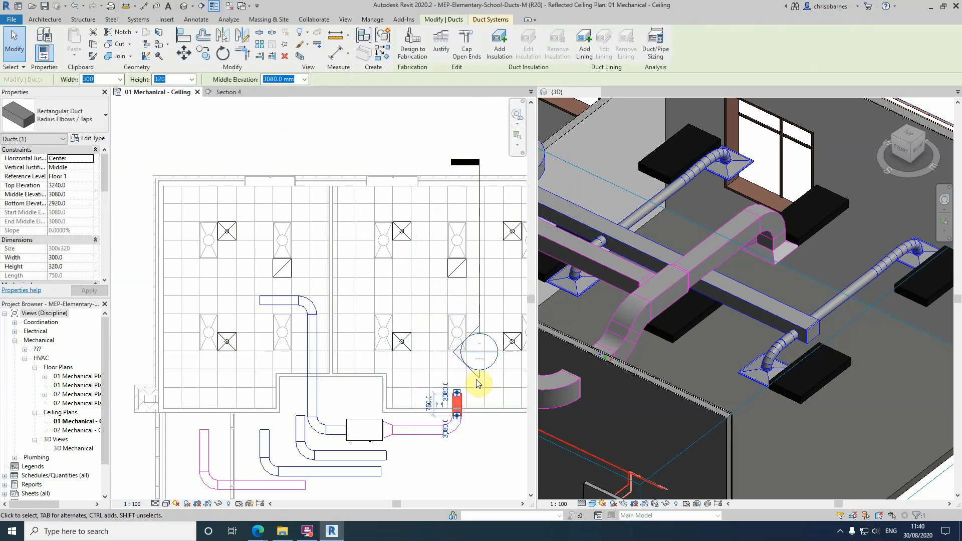
key(Escape)
- Continue the return duct from its open end at a middle elevation of 3550 mm, drawing it north onto the return diffuser
scroll(457, 396, up, 4)
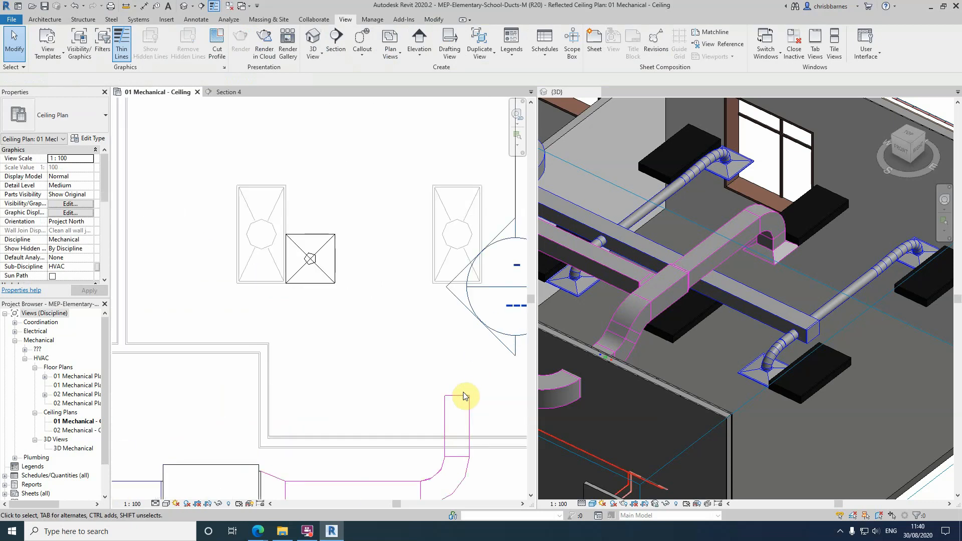
right_click(461, 398)
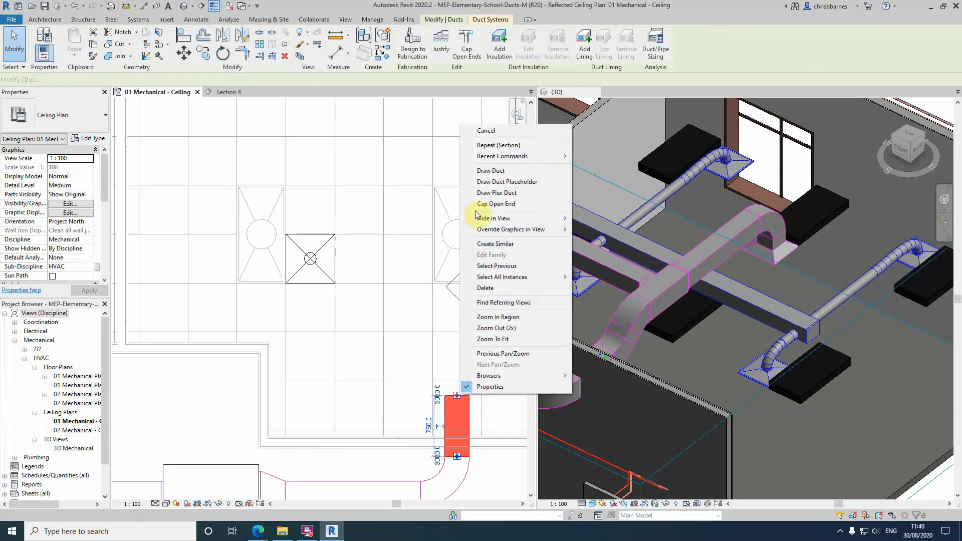
click(492, 171)
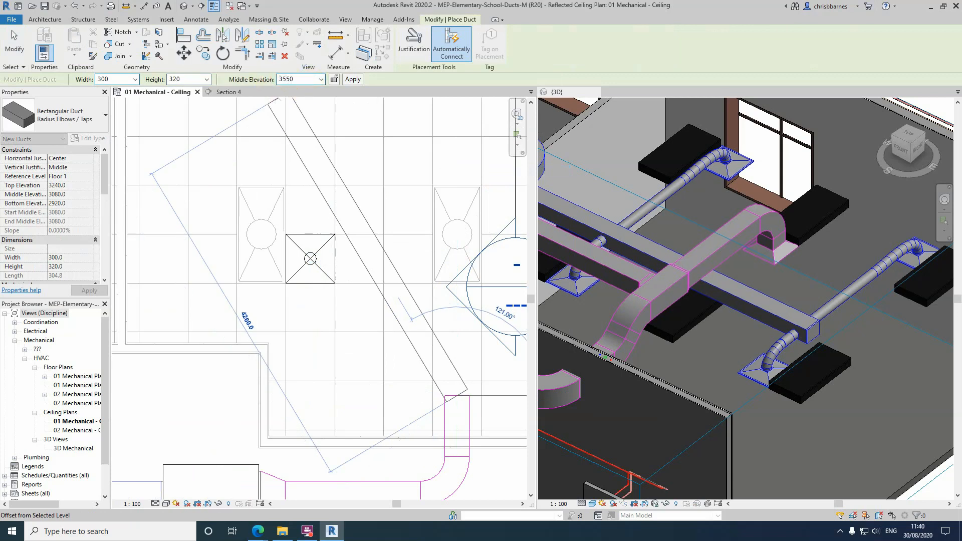
scroll(407, 360, down, 3)
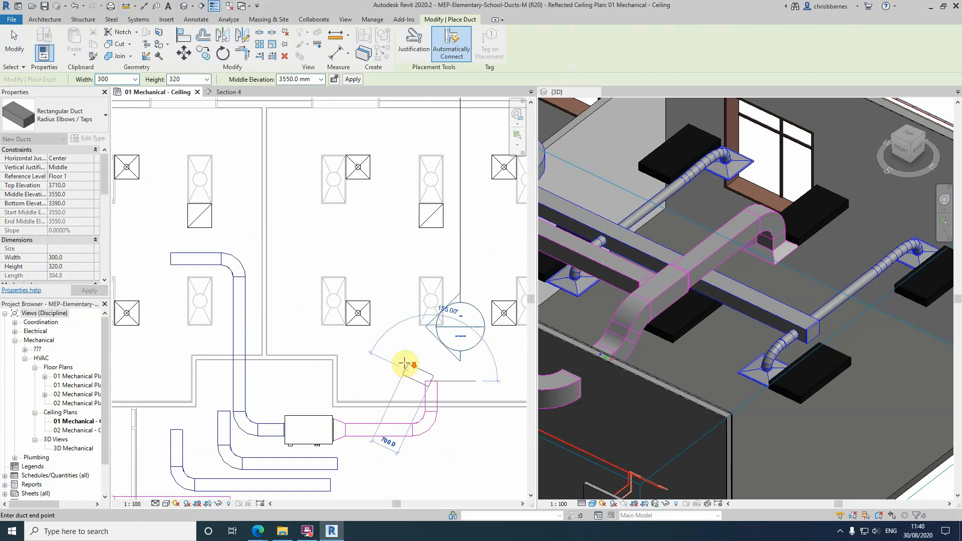
click(431, 270)
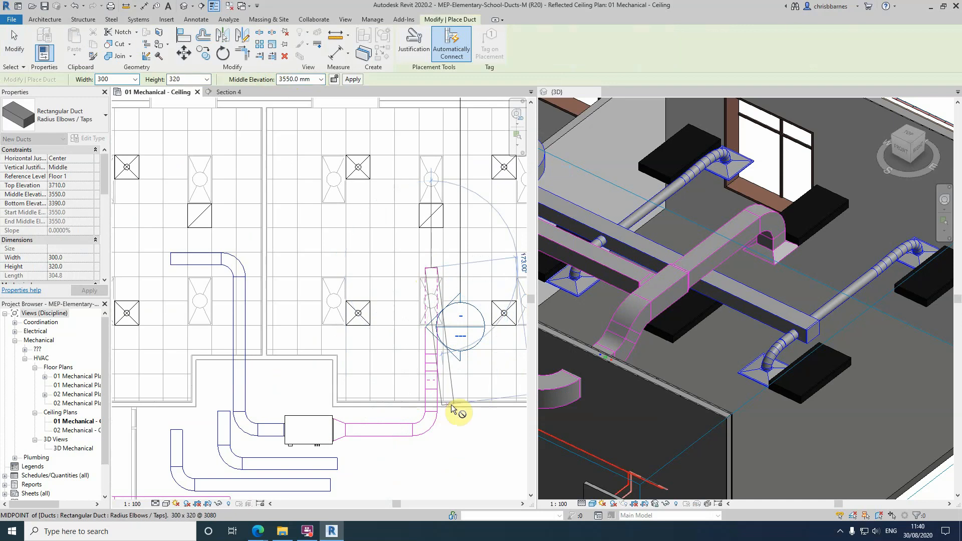
click(431, 272)
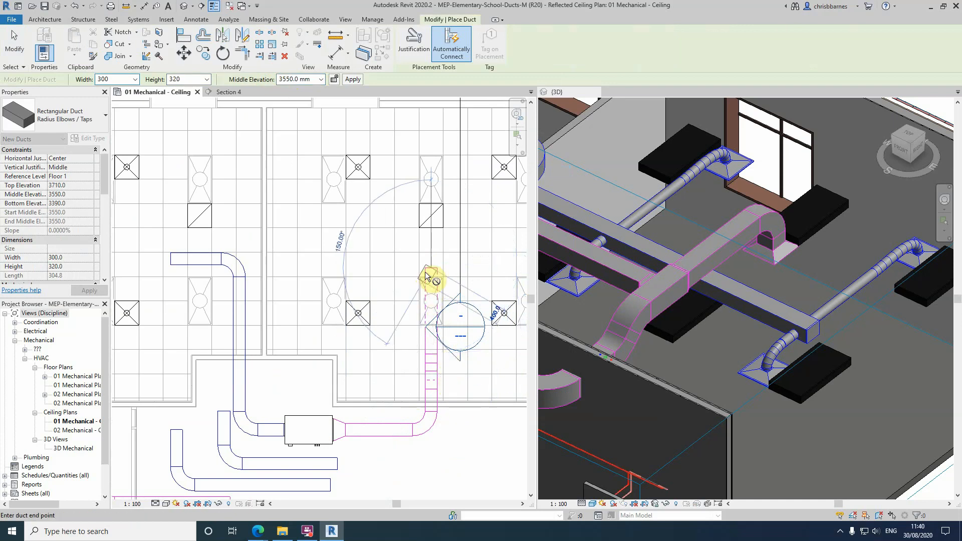
click(430, 217)
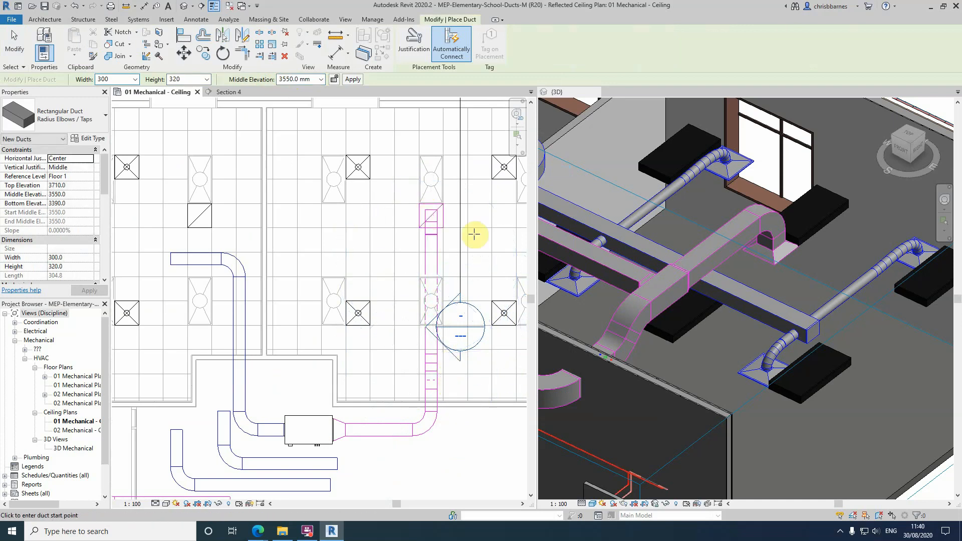
key(Escape)
key(Escape)
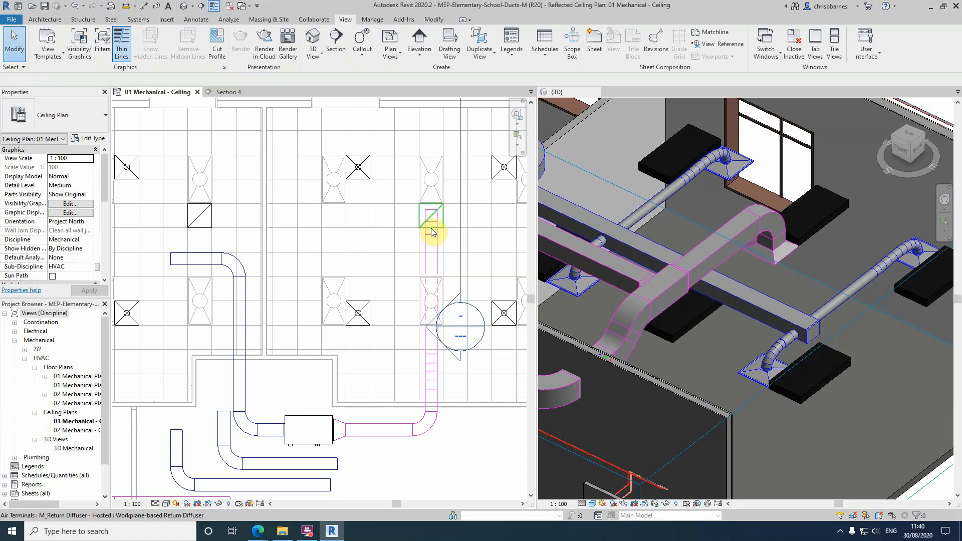
- Move the section line slightly south alongside the return duct and open its section view
click(460, 283)
drag(460, 283, 461, 310)
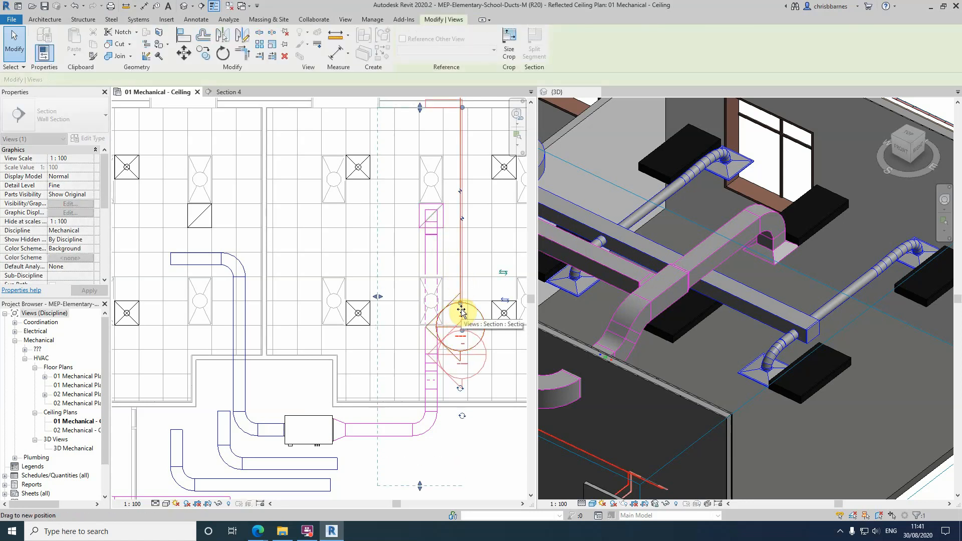
double_click(460, 309)
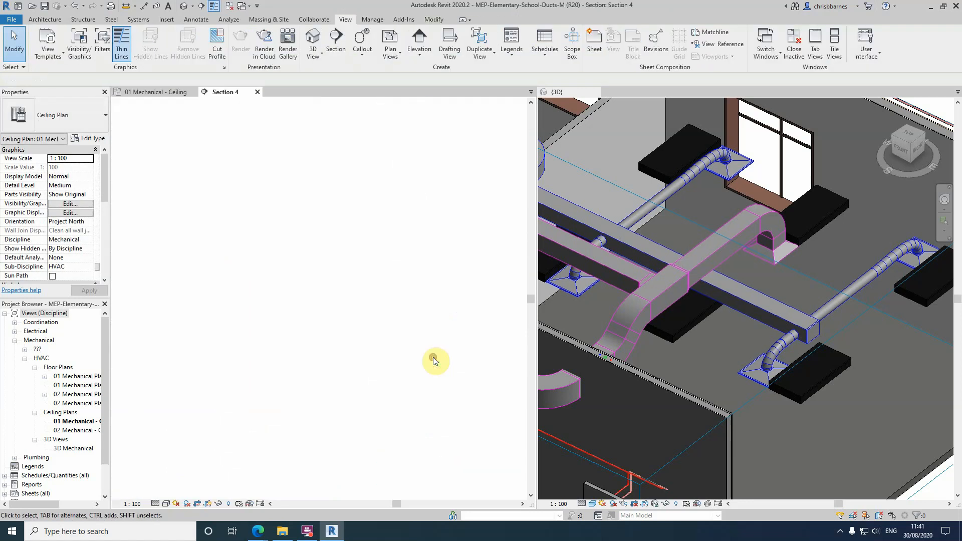
- Examine the return duct's change of level and its drop into the return diffuser in the section and 3D views
scroll(282, 278, up, 2)
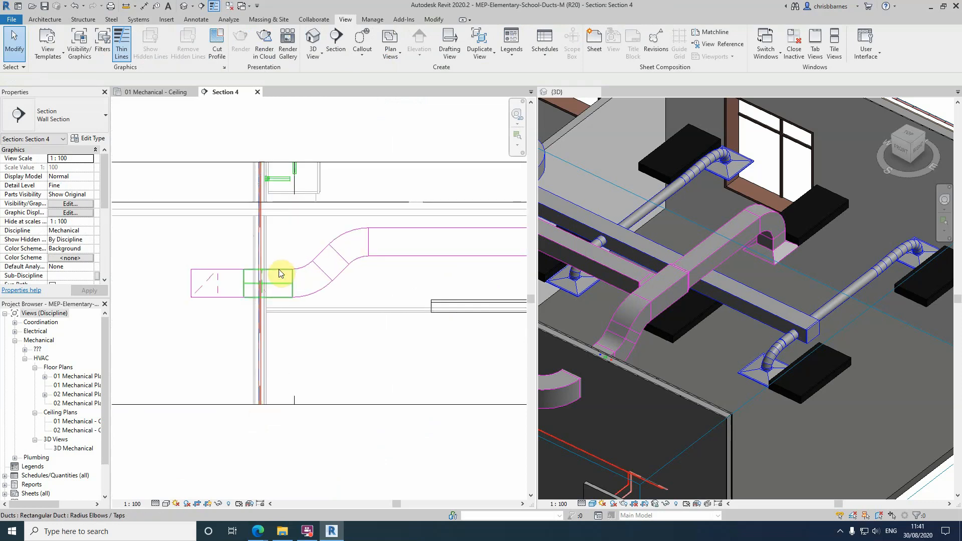
click(279, 273)
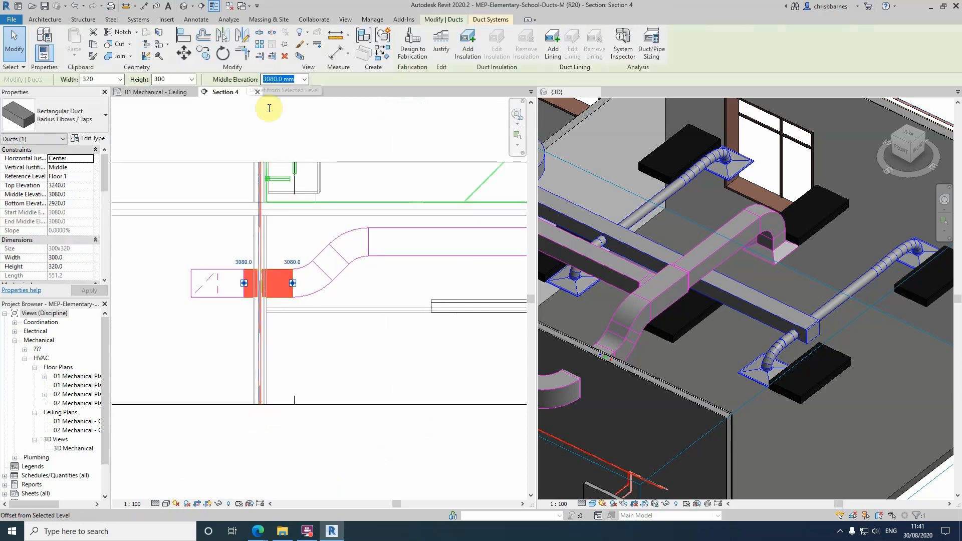
scroll(232, 274, down, 2)
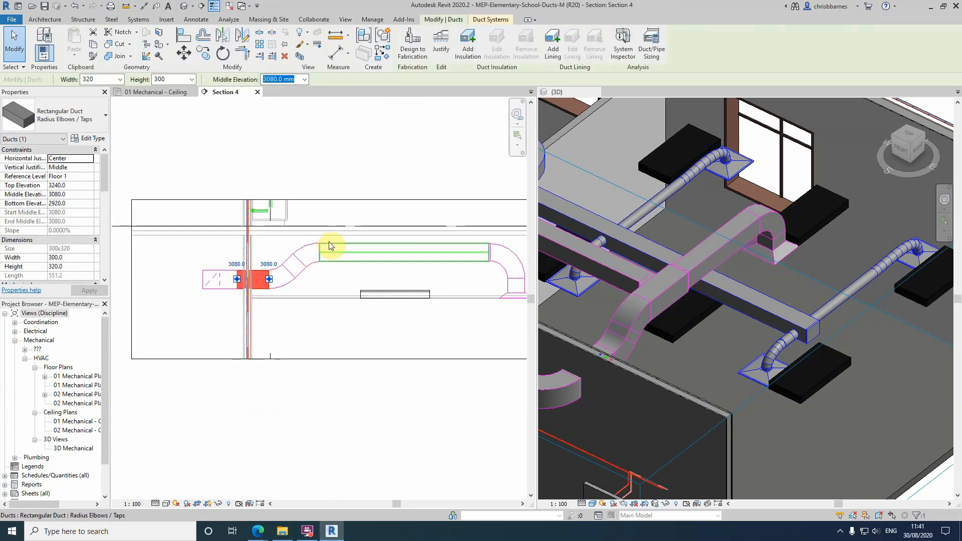
click(329, 243)
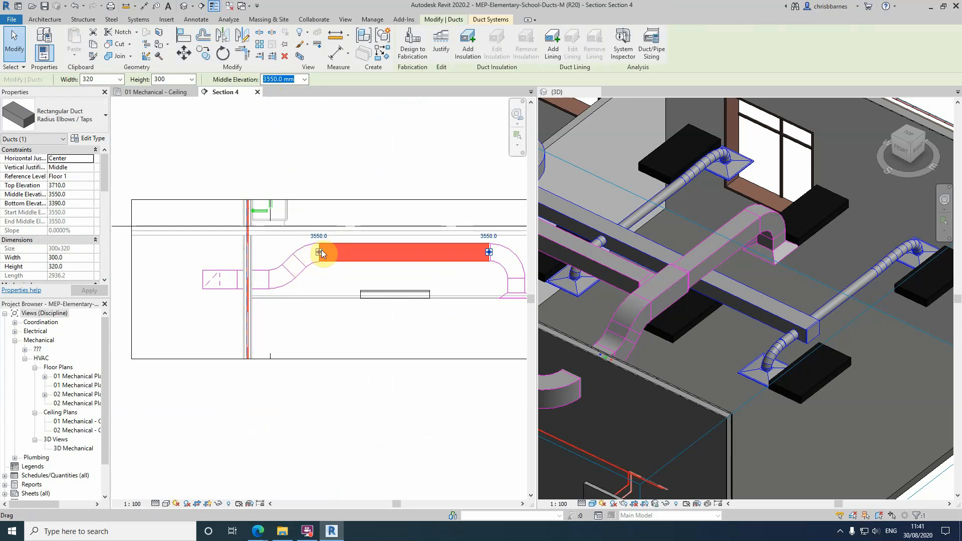
scroll(396, 230, down, 2)
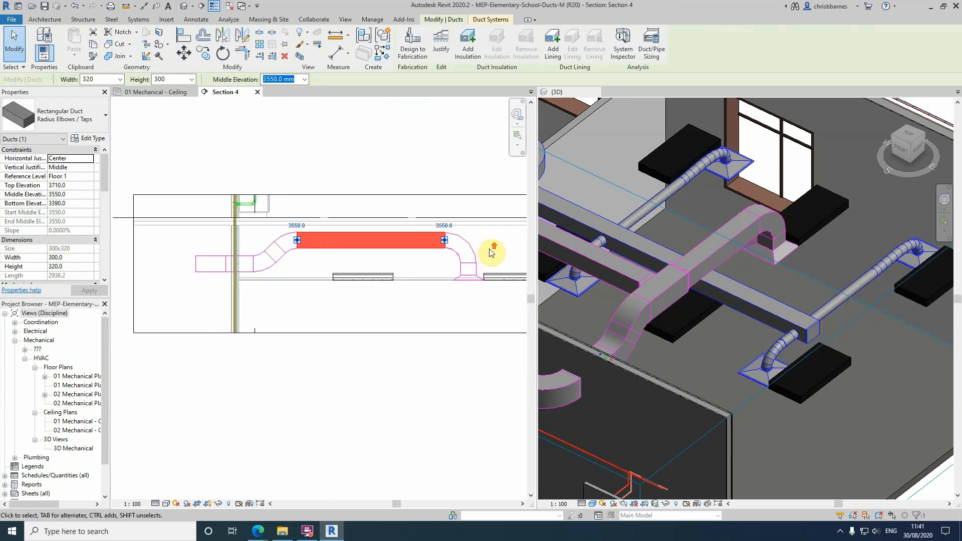
scroll(493, 249, up, 3)
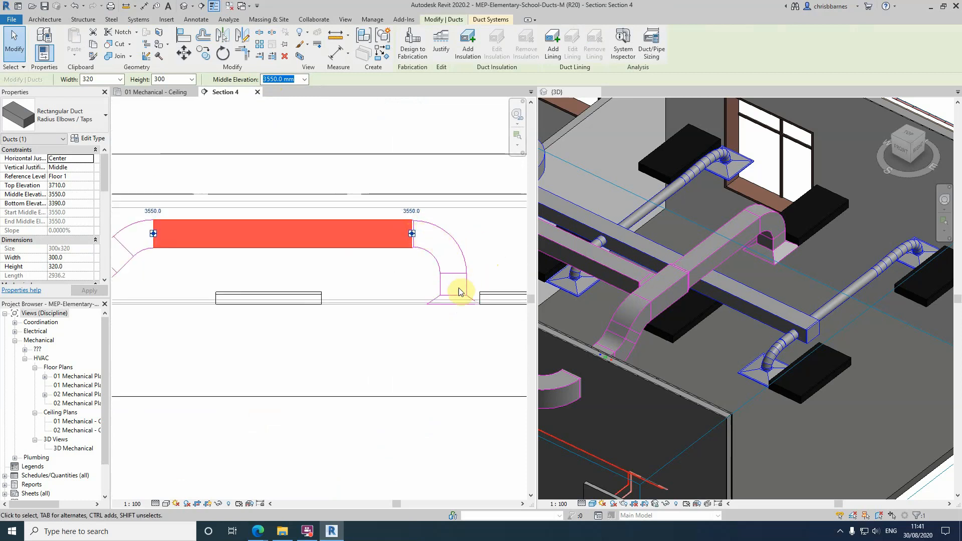
scroll(459, 299, down, 1)
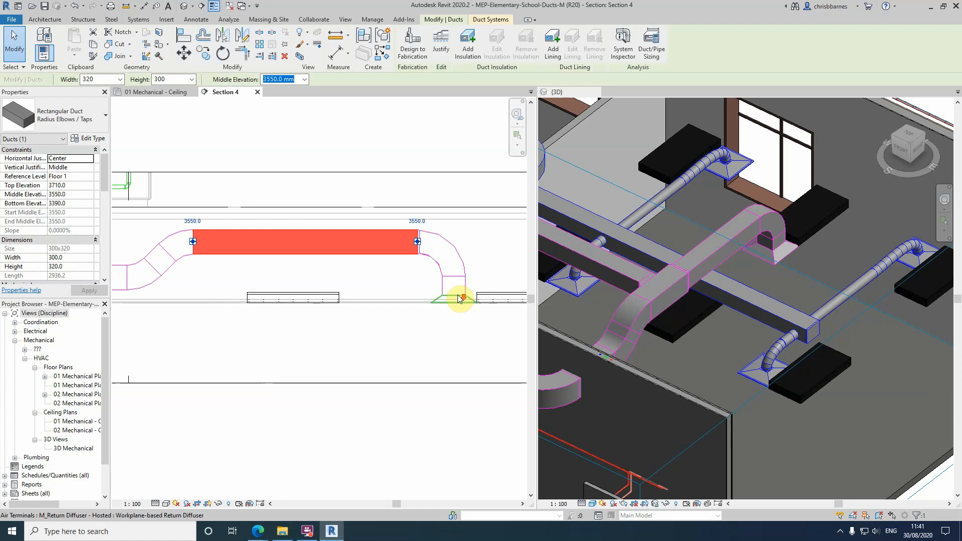
click(720, 248)
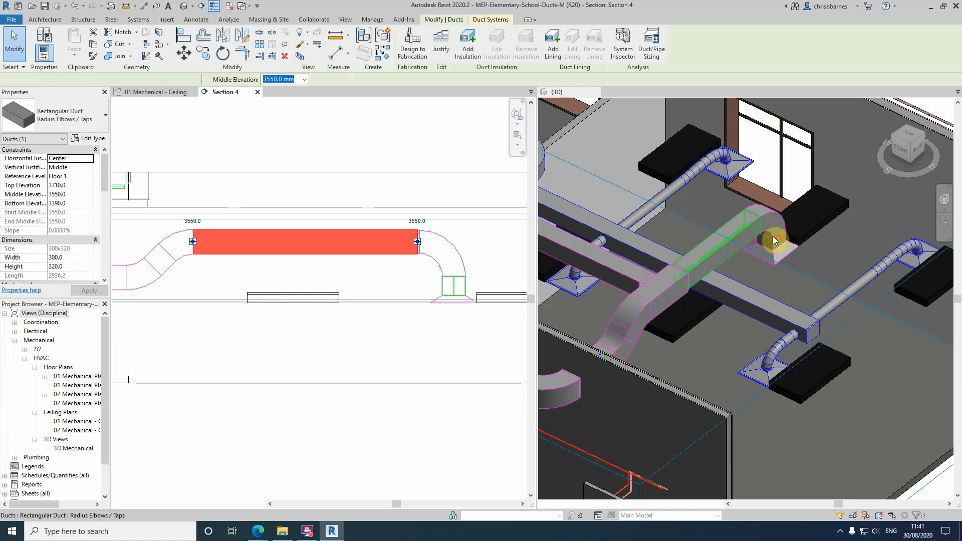
scroll(726, 250, down, 2)
key(Escape)
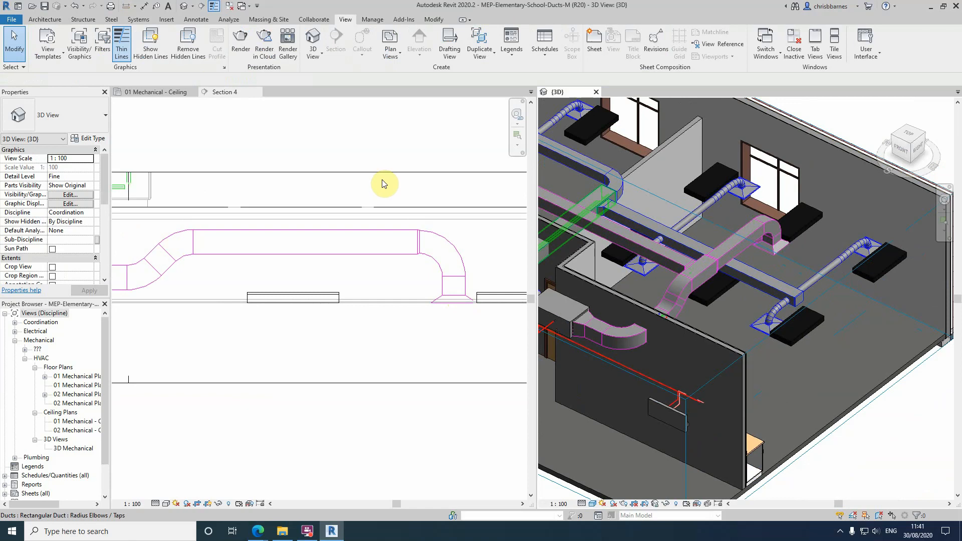
scroll(400, 213, down, 4)
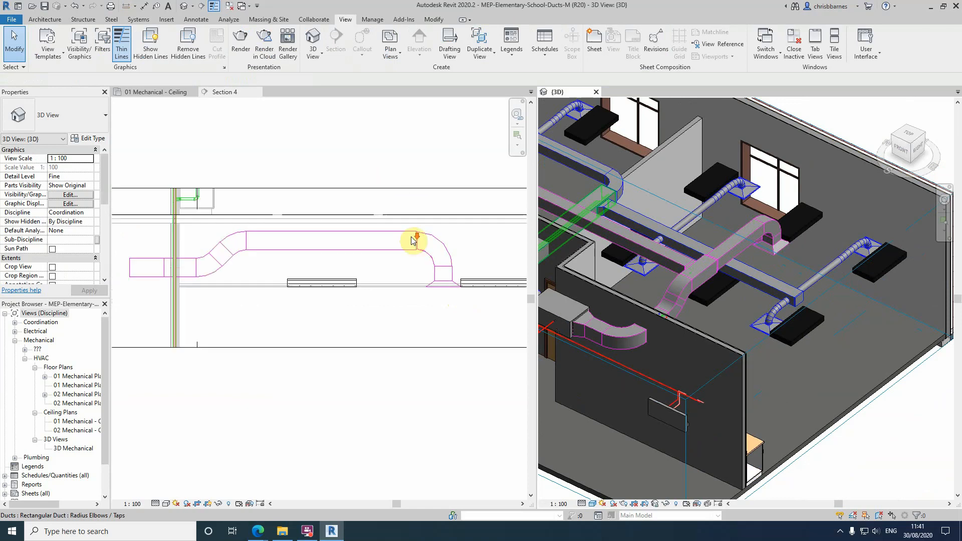
- Switch back to the mechanical ceiling plan with both classrooms and the corridor air handling unit in view
click(173, 92)
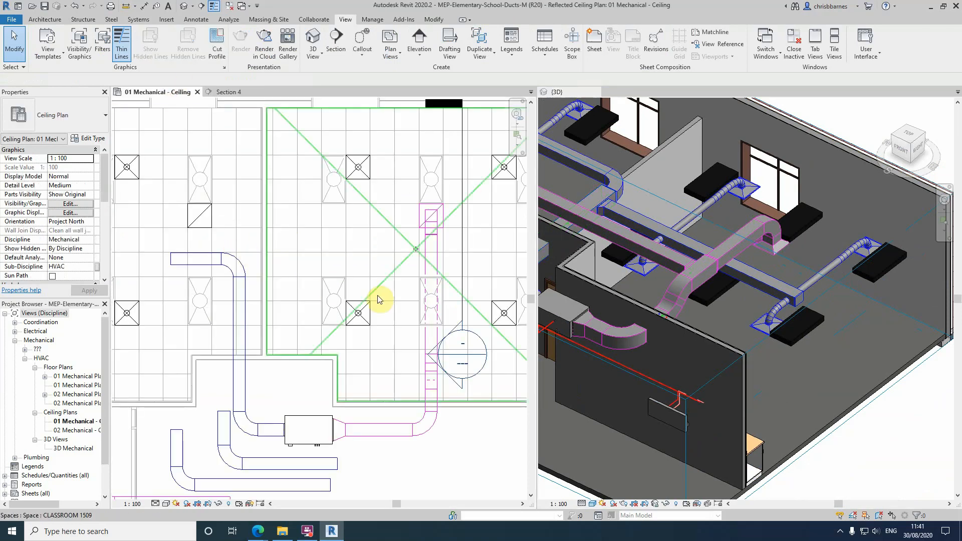
scroll(378, 298, down, 3)
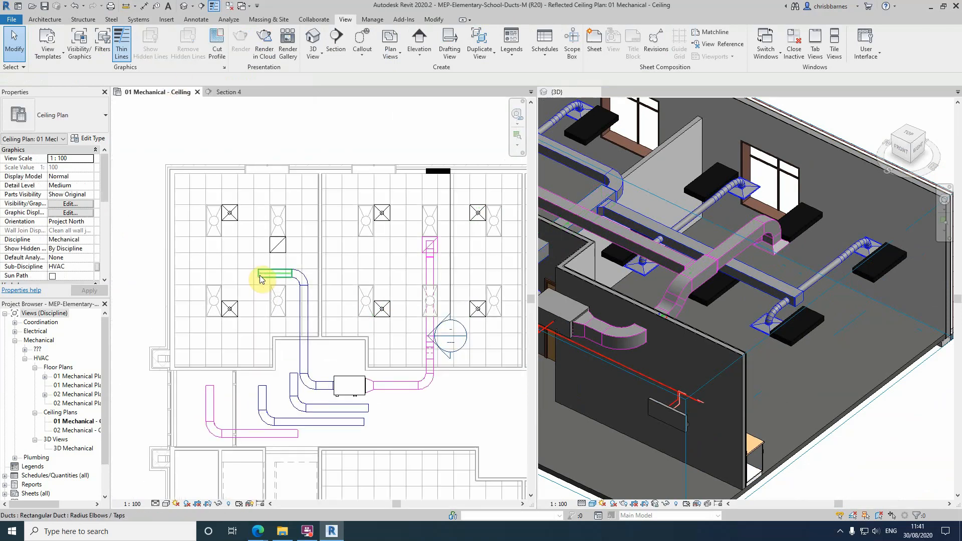
click(262, 278)
click(184, 49)
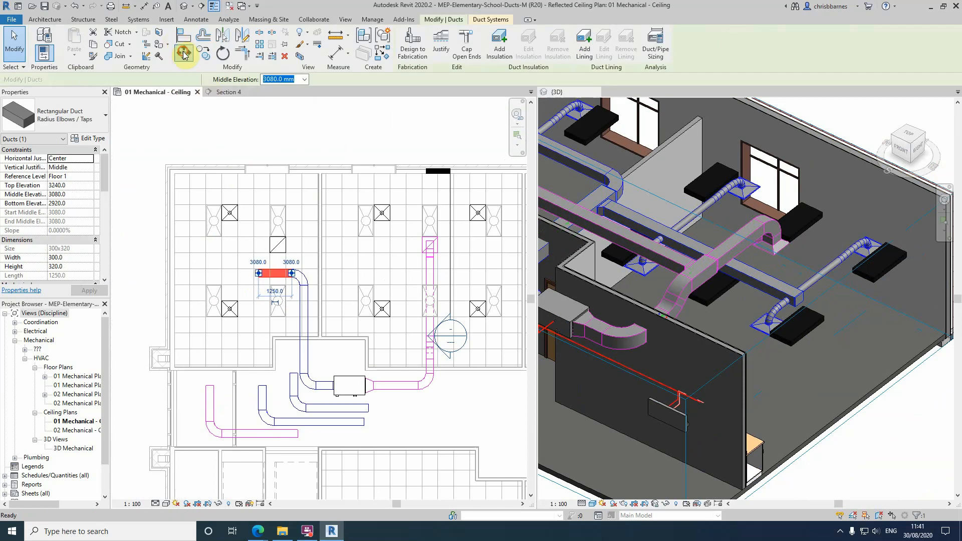
click(257, 274)
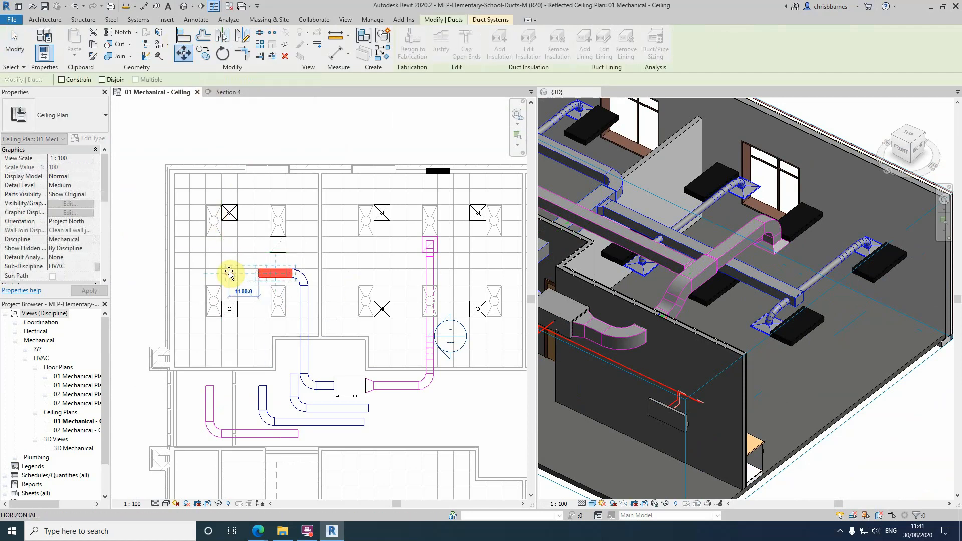
key(Escape)
key(Escape)
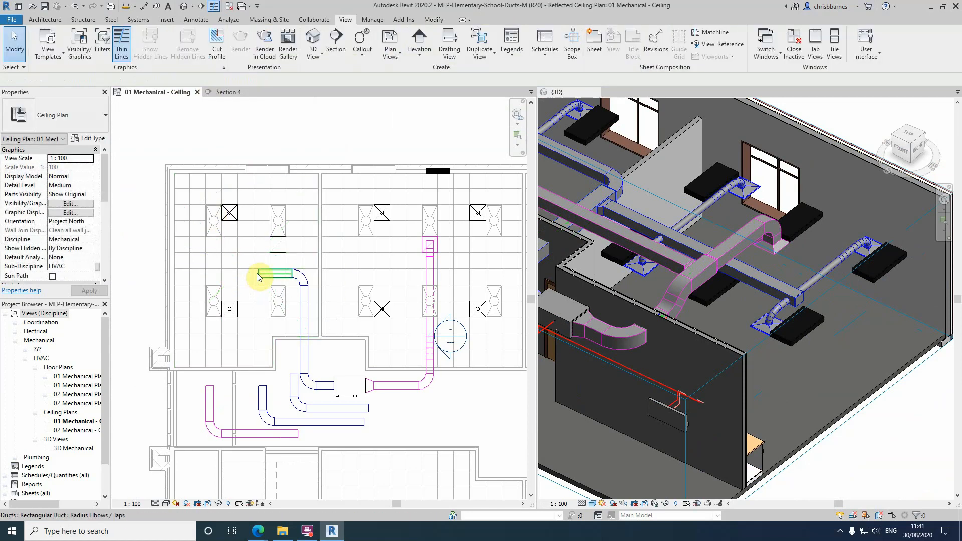
- Continue the supply duct from its open end about 1075 mm west, in line with the supply diffusers, and turn it north, stopping short of the diffuser
scroll(258, 276, up, 4)
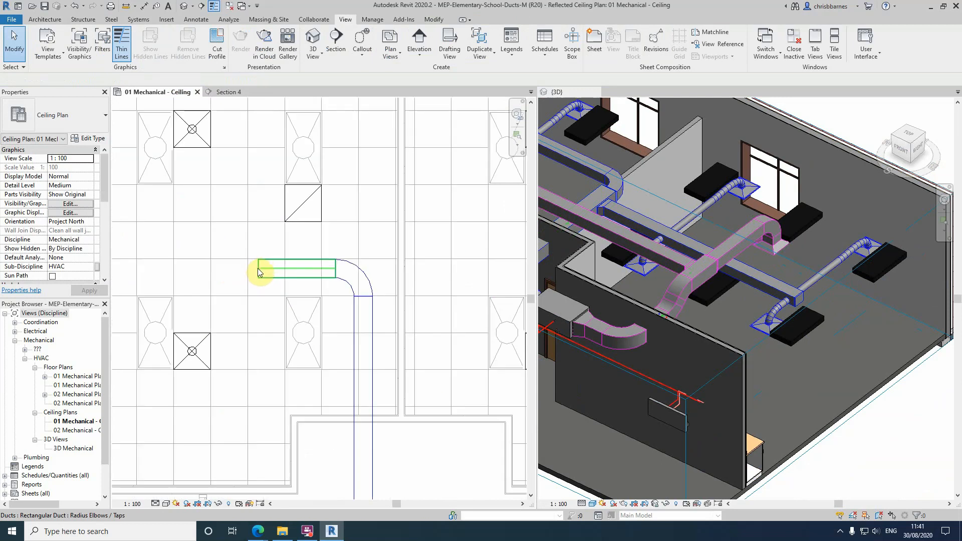
right_click(257, 268)
click(275, 302)
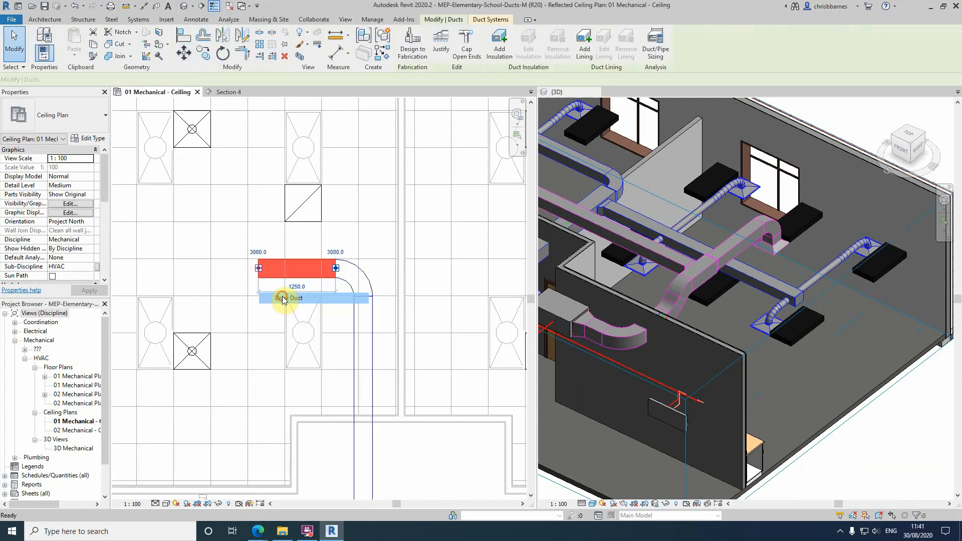
click(190, 269)
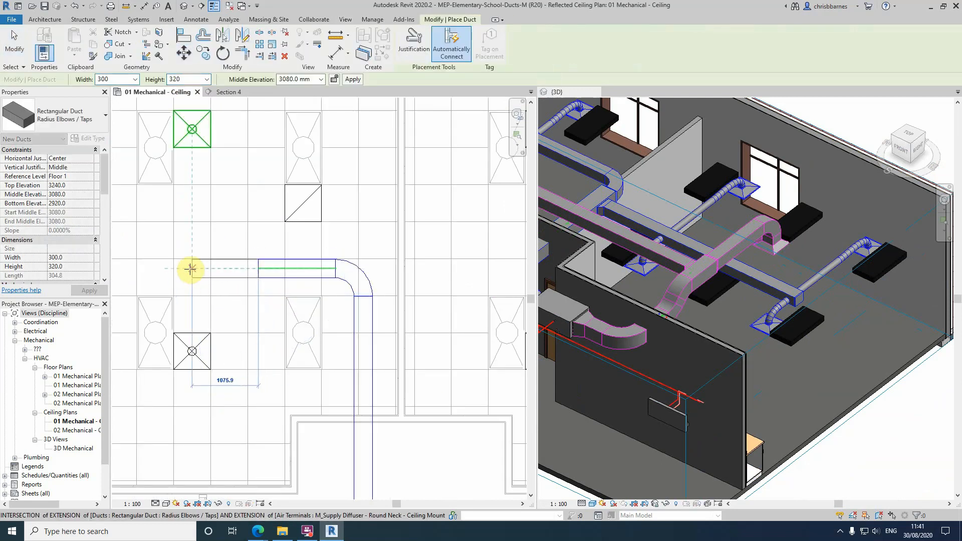
click(193, 195)
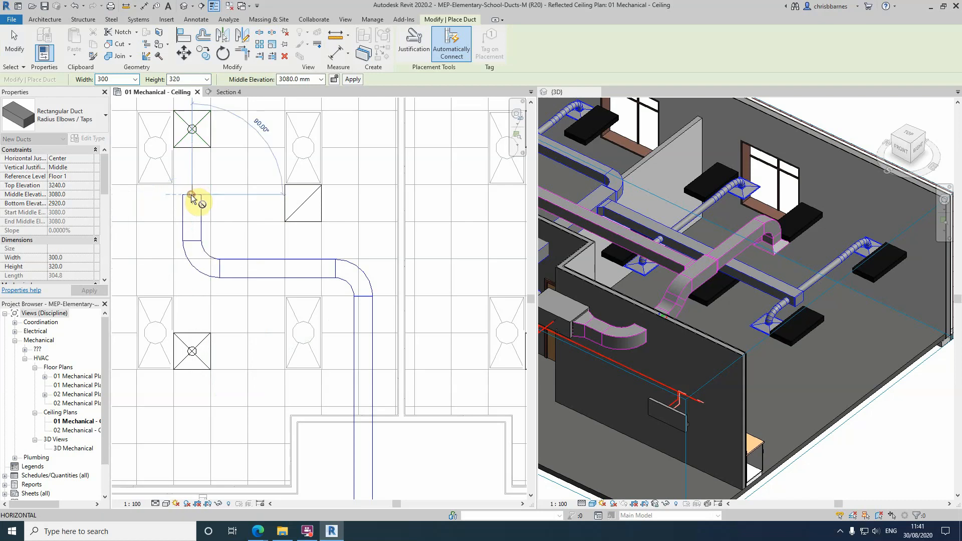
key(Escape)
key(Escape)
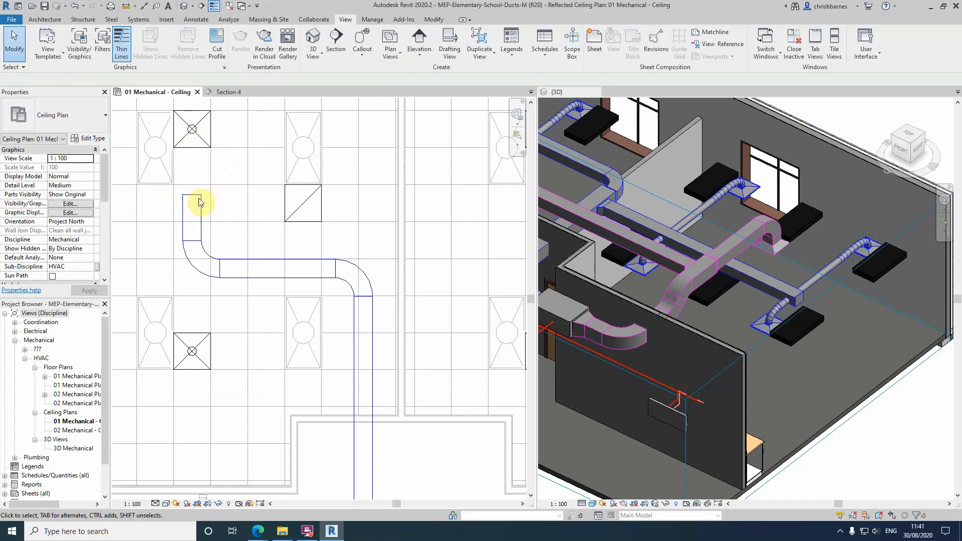
- Connect the northwest supply diffuser to the open end of the supply duct with 150 mm round flex duct
click(139, 19)
click(179, 43)
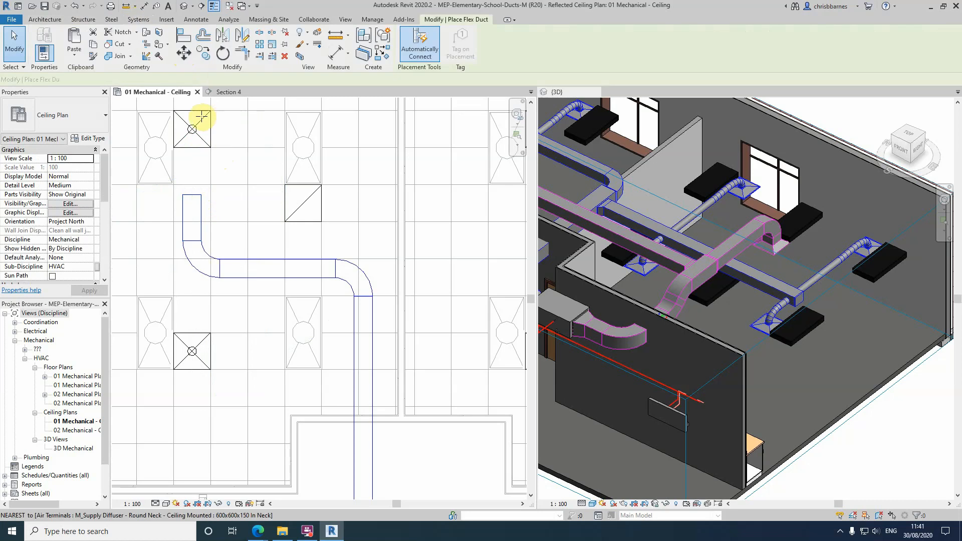
click(192, 129)
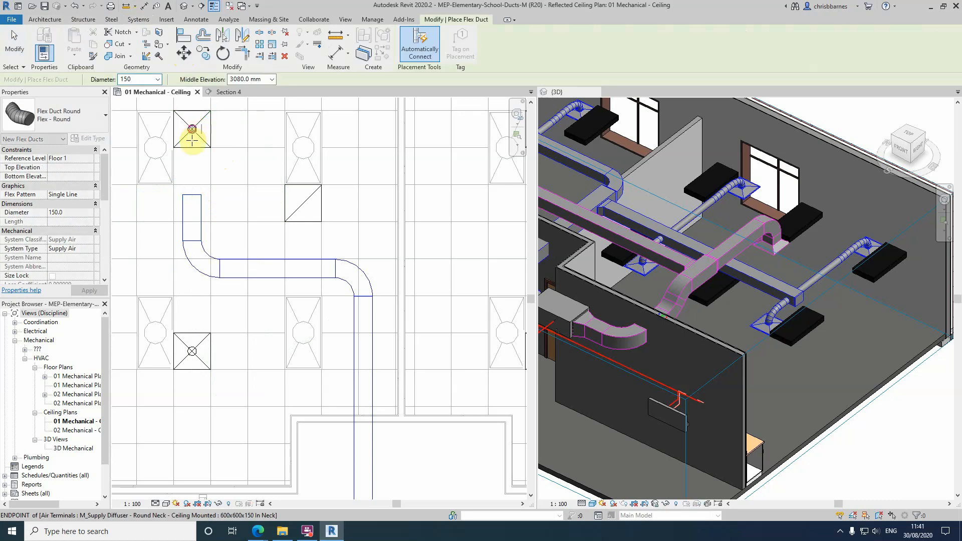
click(192, 195)
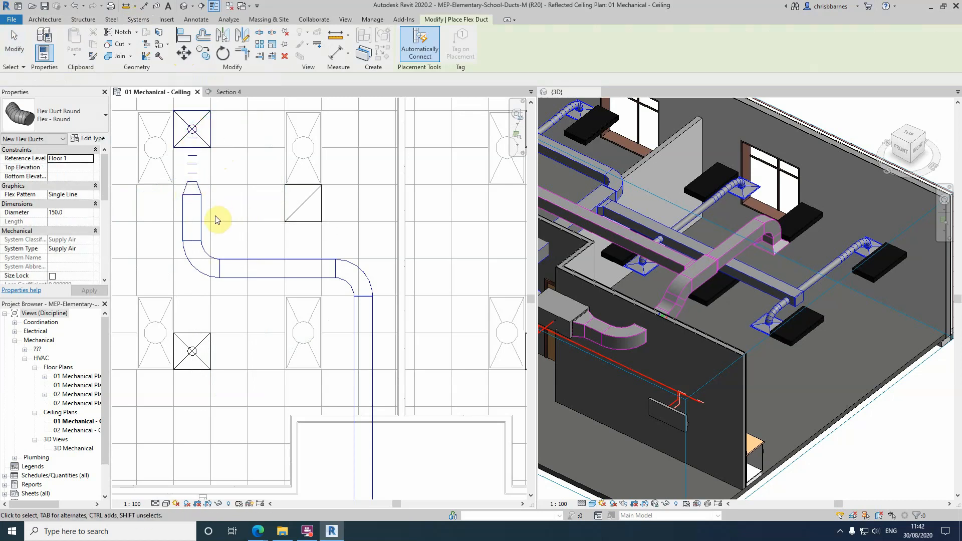
key(Escape)
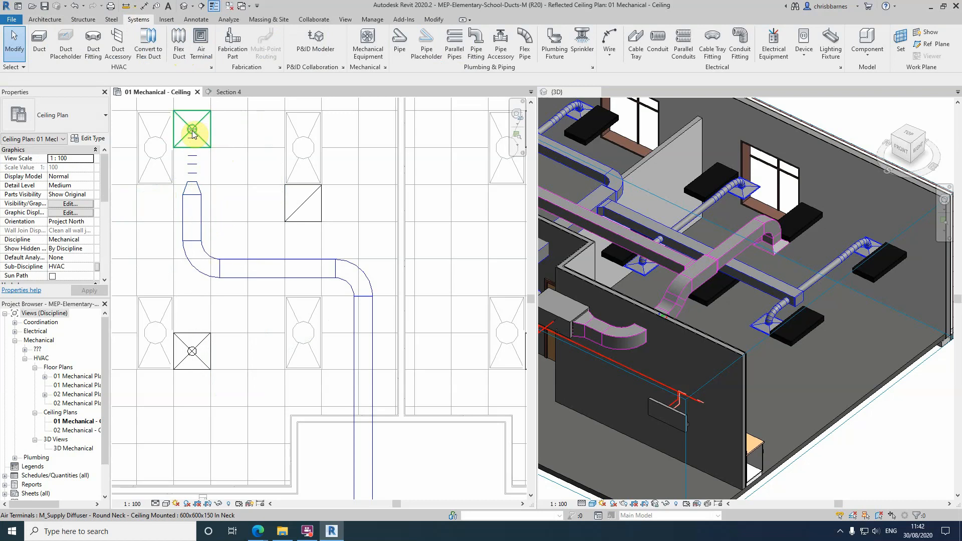
- Move the section line west into the first classroom beside the flex duct and open its section view
scroll(344, 311, down, 3)
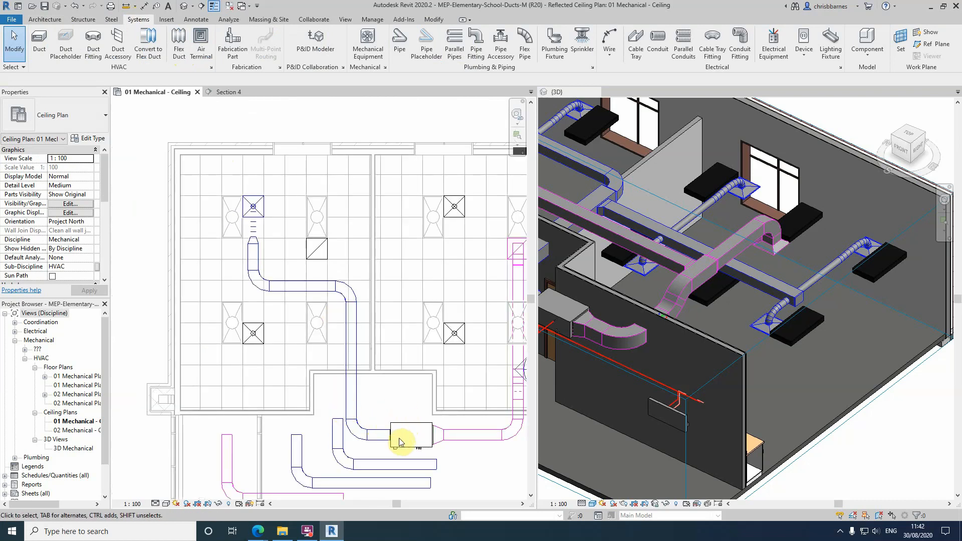
scroll(258, 220, up, 5)
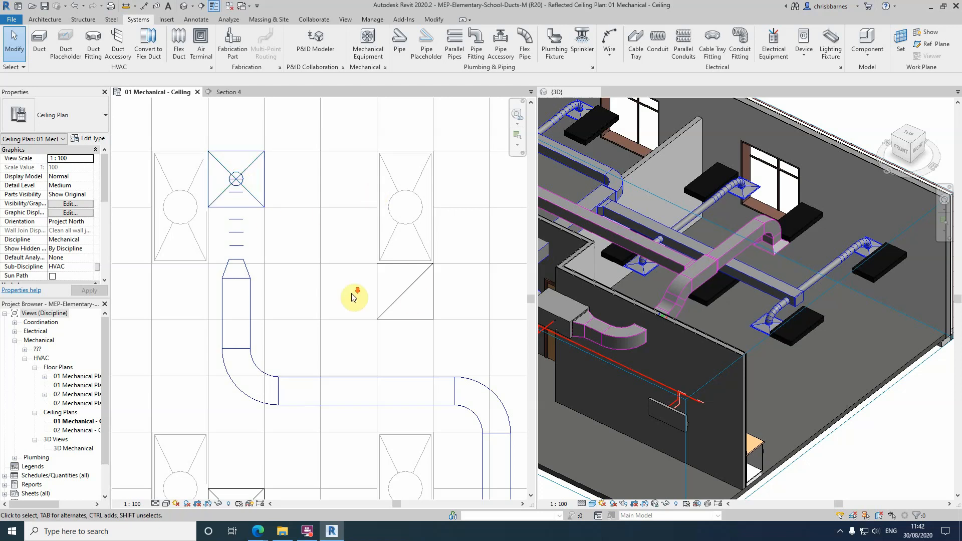
scroll(346, 292, down, 3)
scroll(448, 282, down, 4)
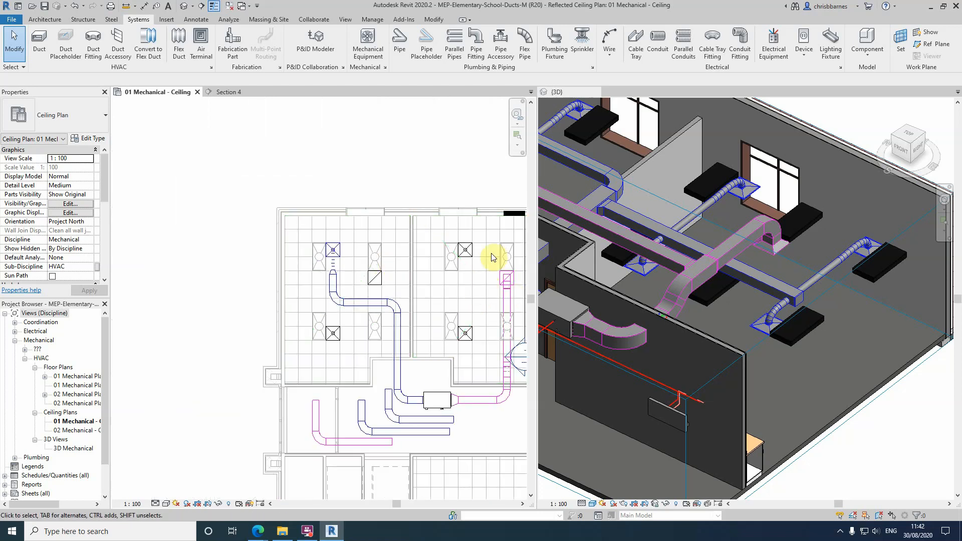
click(481, 279)
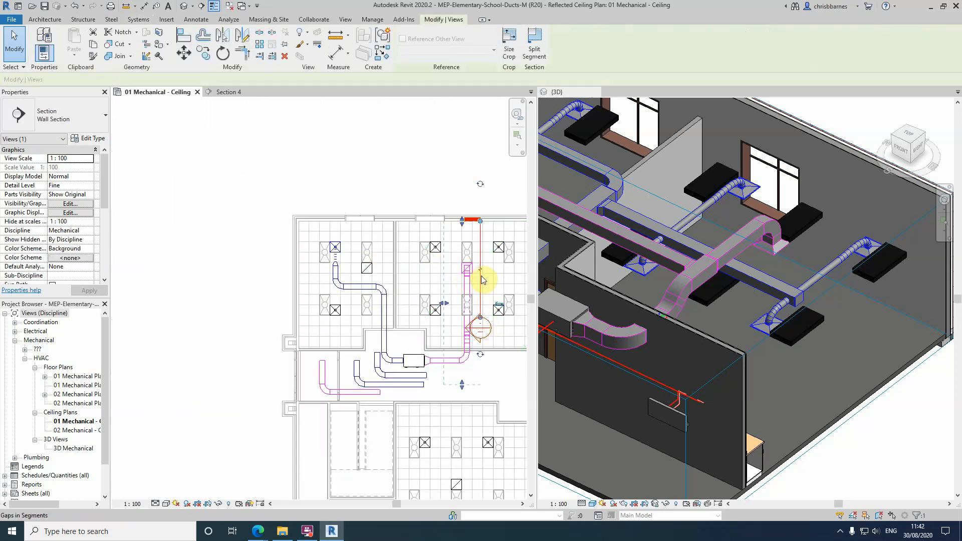
drag(453, 273, 354, 262)
click(337, 307)
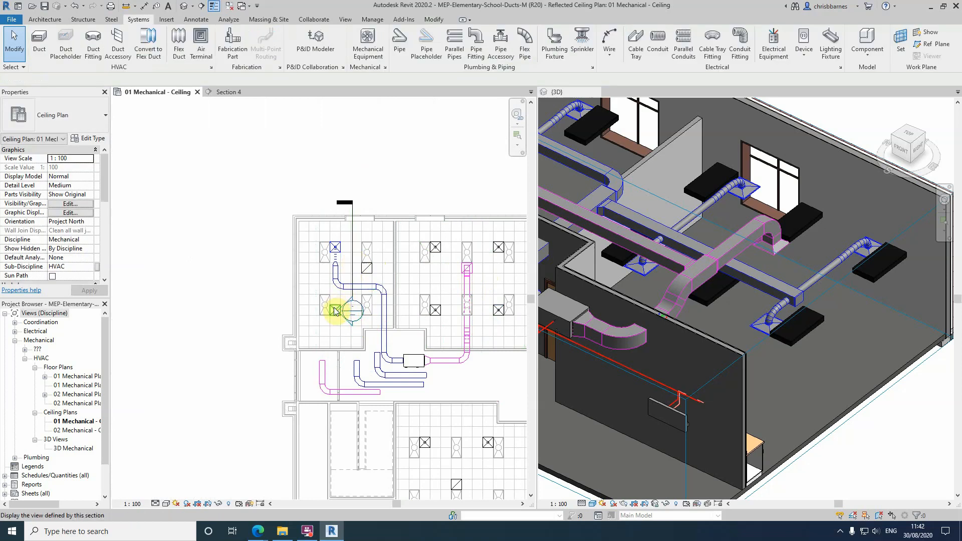
double_click(342, 312)
scroll(416, 255, up, 5)
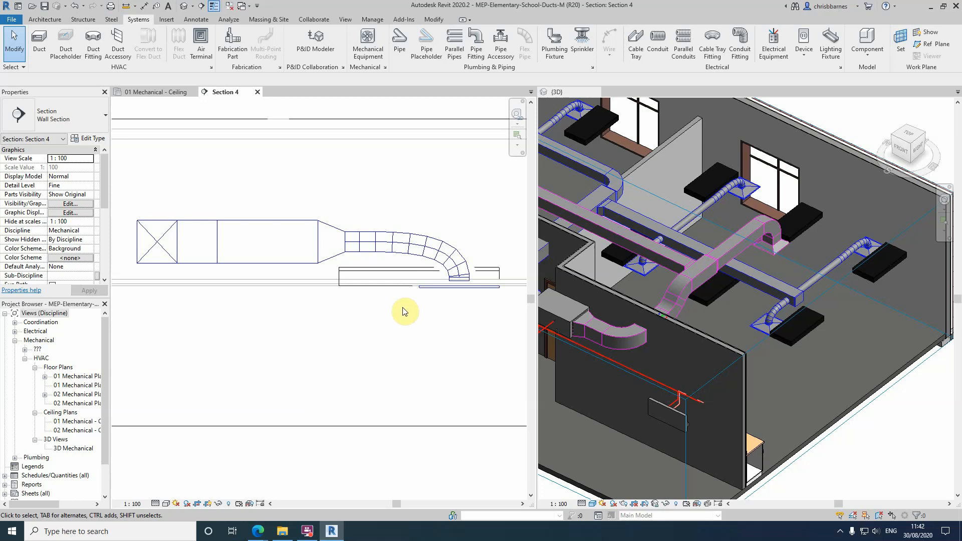
scroll(776, 331, down, 3)
- In the 3D view, examine the air handling unit's pipe connection points and the copper pipe run along the corridor wall
scroll(627, 350, up, 8)
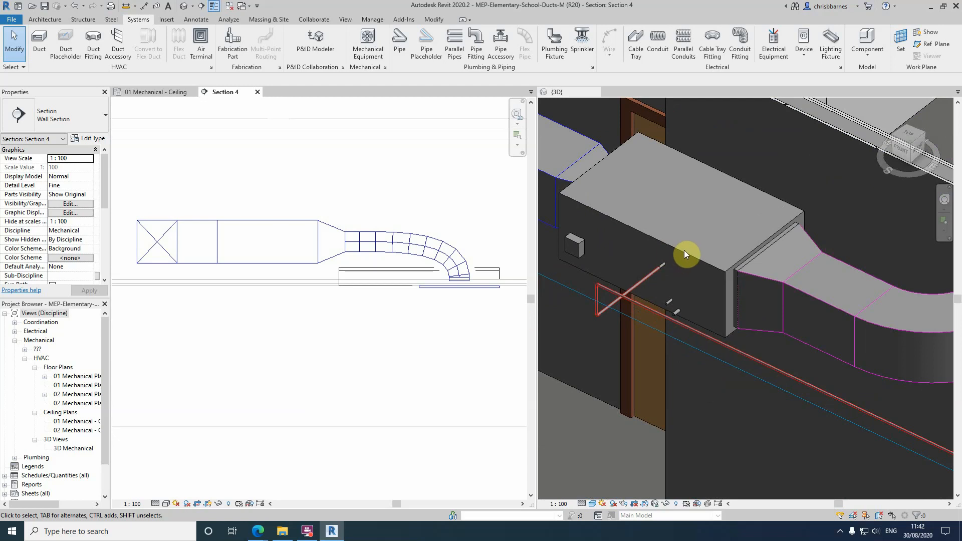
scroll(593, 315, up, 4)
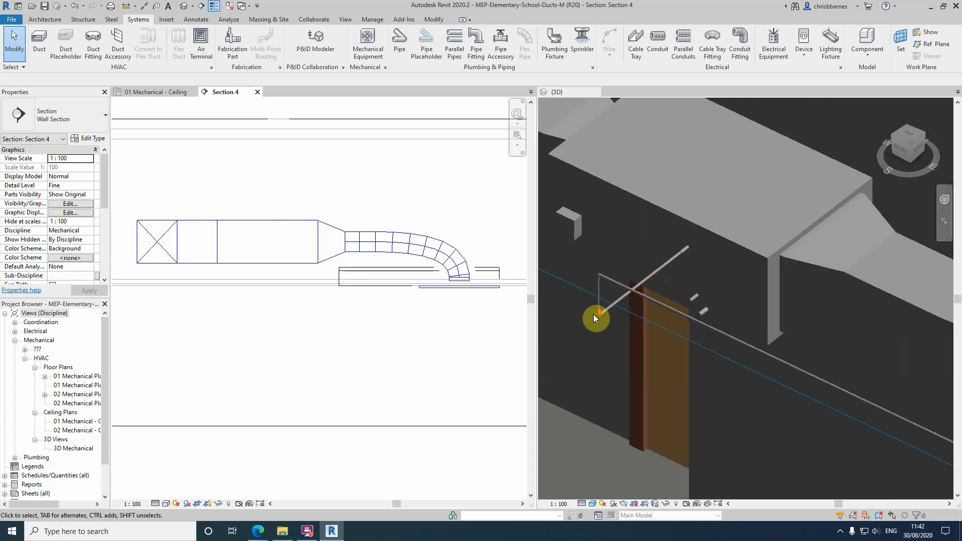
scroll(510, 224, down, 2)
scroll(509, 223, down, 2)
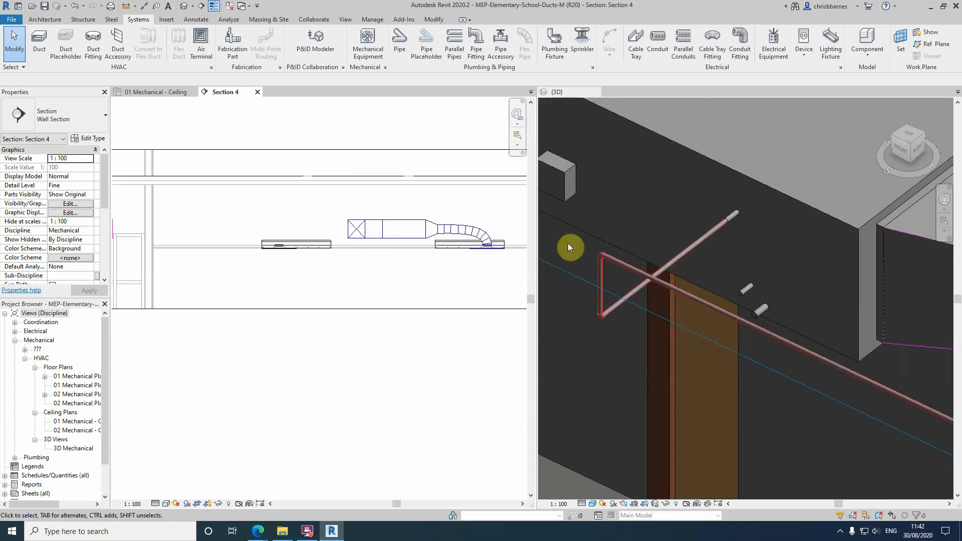
scroll(568, 249, down, 5)
scroll(660, 277, down, 3)
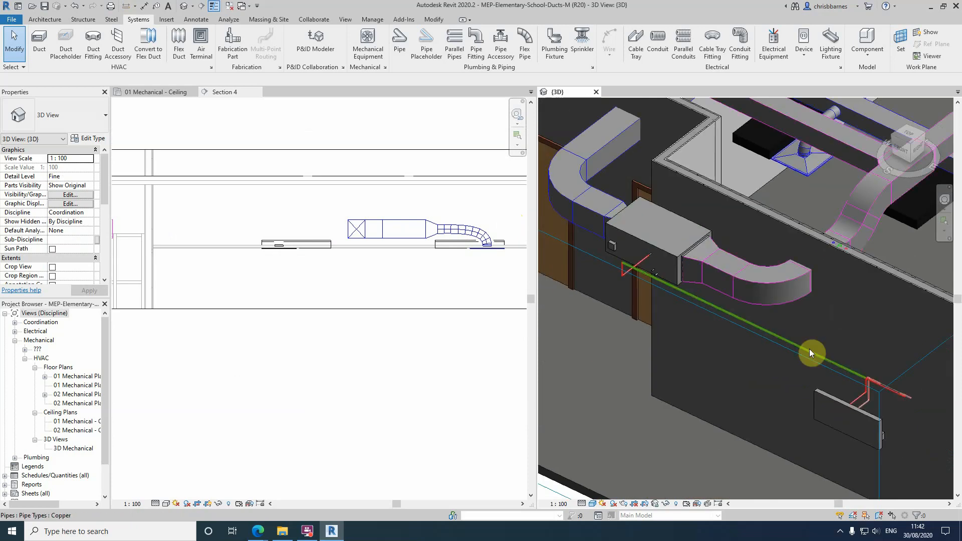
scroll(876, 386, up, 5)
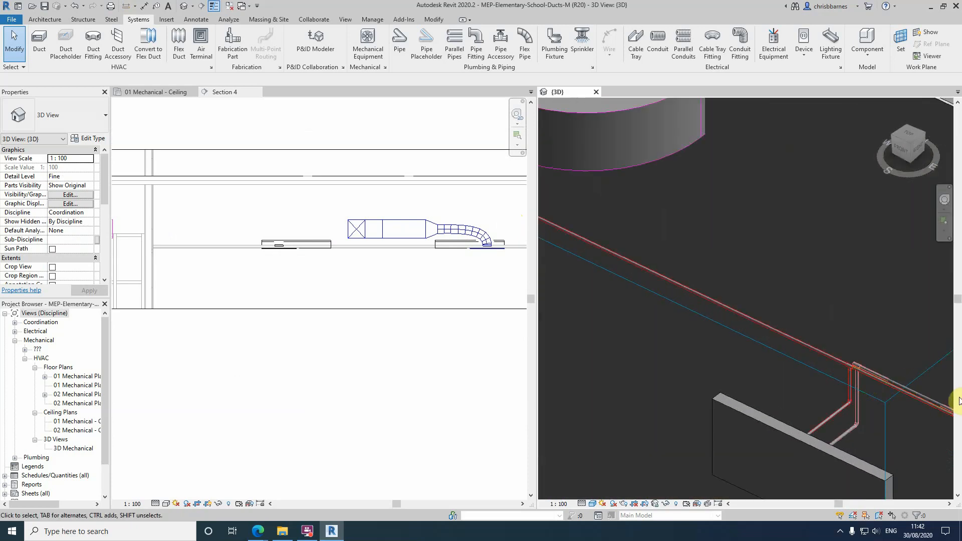
scroll(892, 377, down, 4)
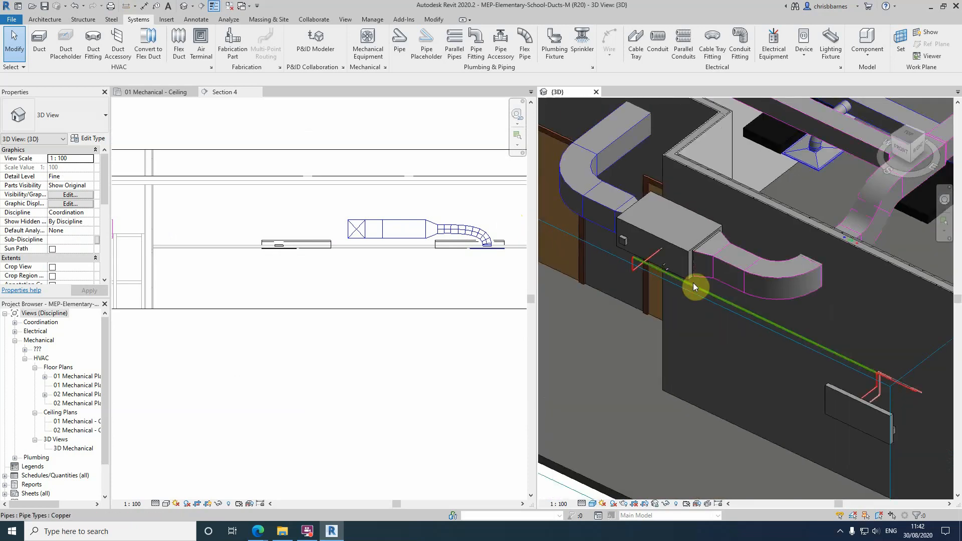
scroll(634, 263, up, 4)
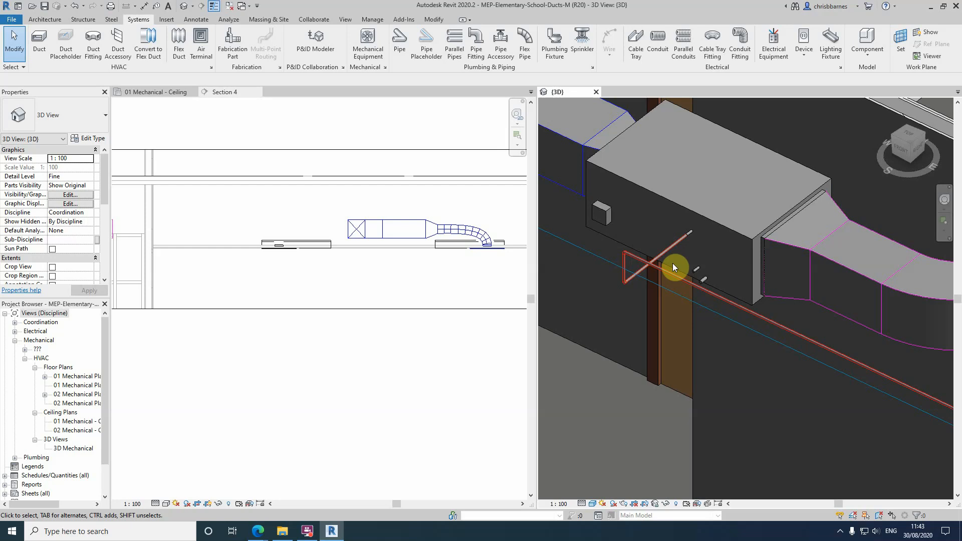
scroll(691, 269, up, 2)
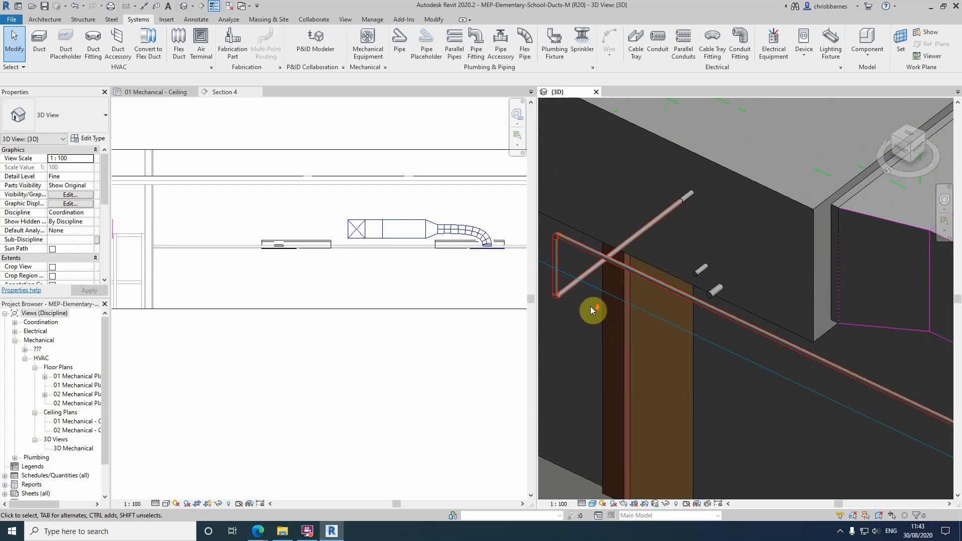
scroll(590, 307, down, 2)
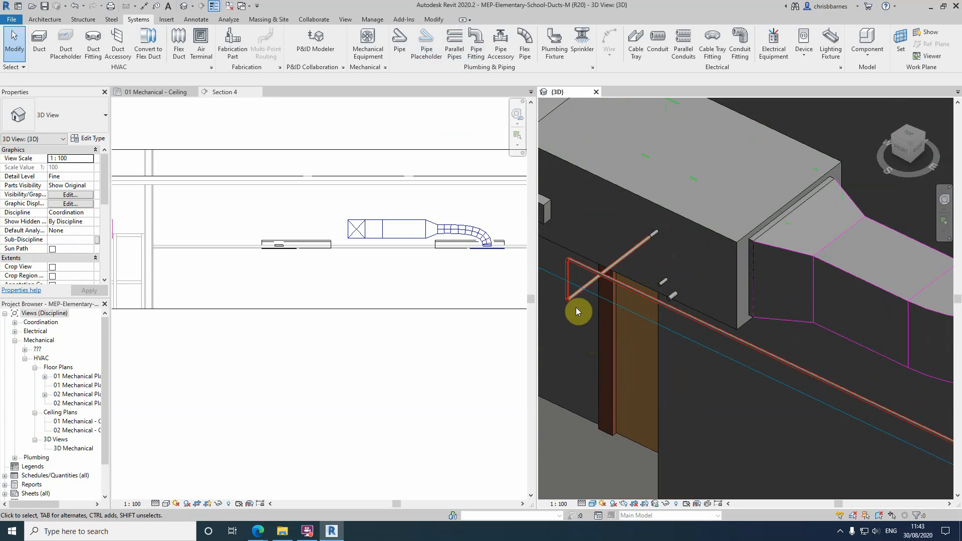
scroll(558, 245, down, 3)
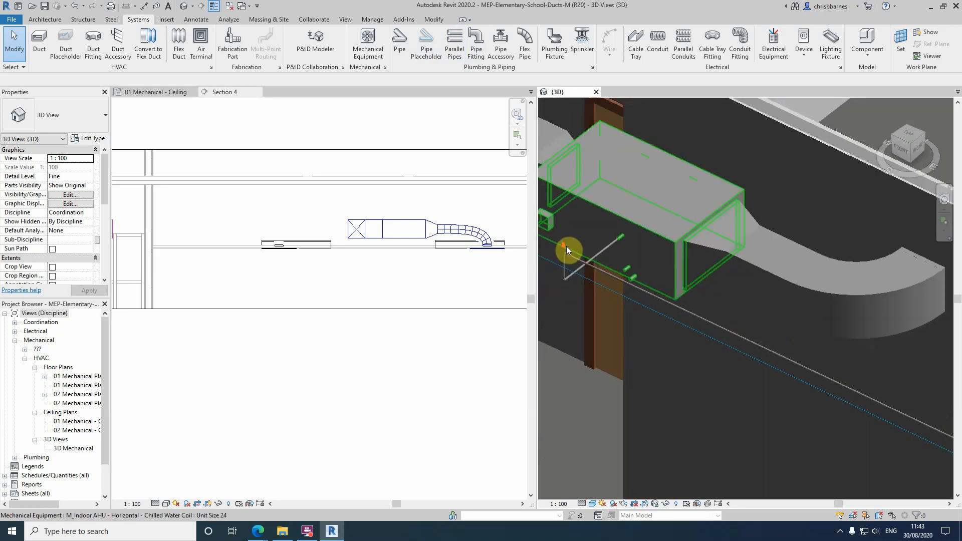
scroll(574, 256, down, 3)
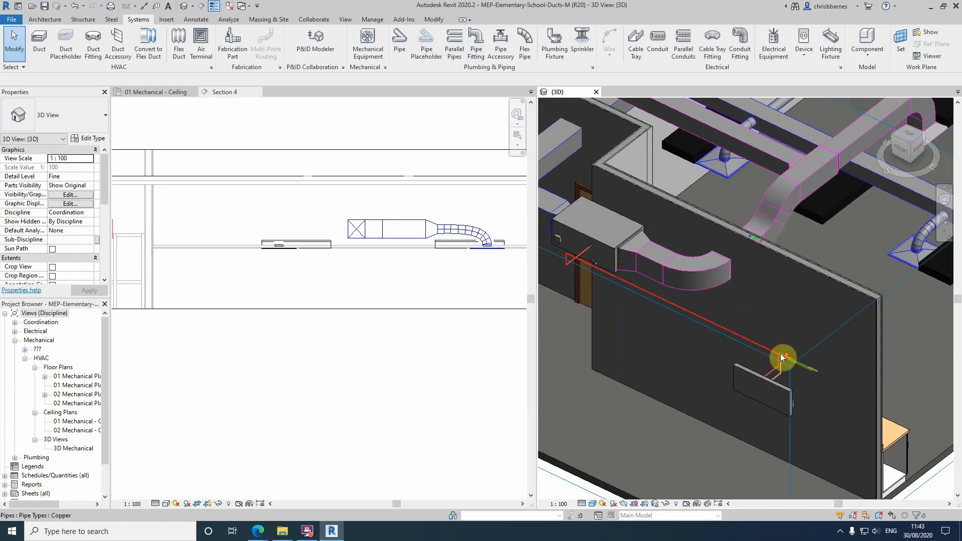
scroll(780, 354, up, 4)
scroll(841, 381, down, 3)
scroll(641, 285, down, 2)
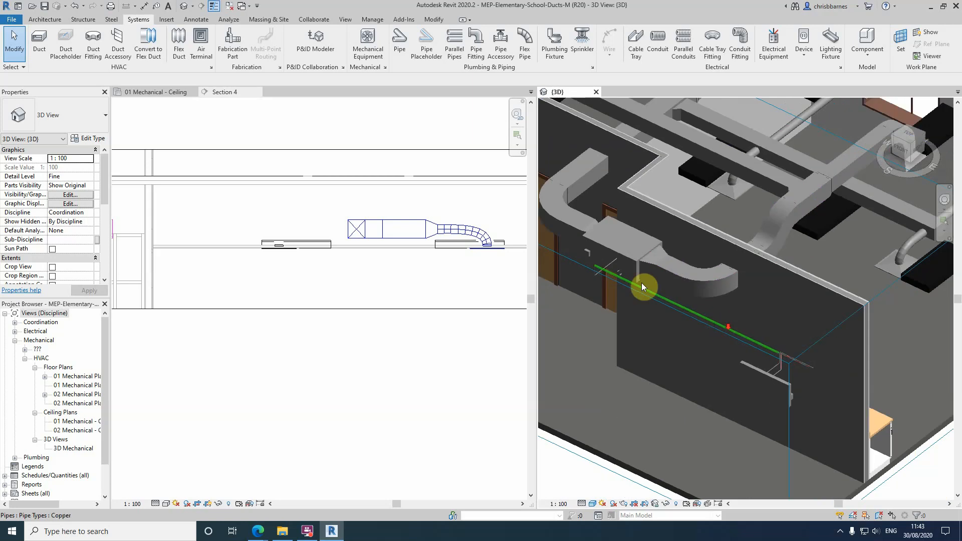
scroll(584, 271, up, 4)
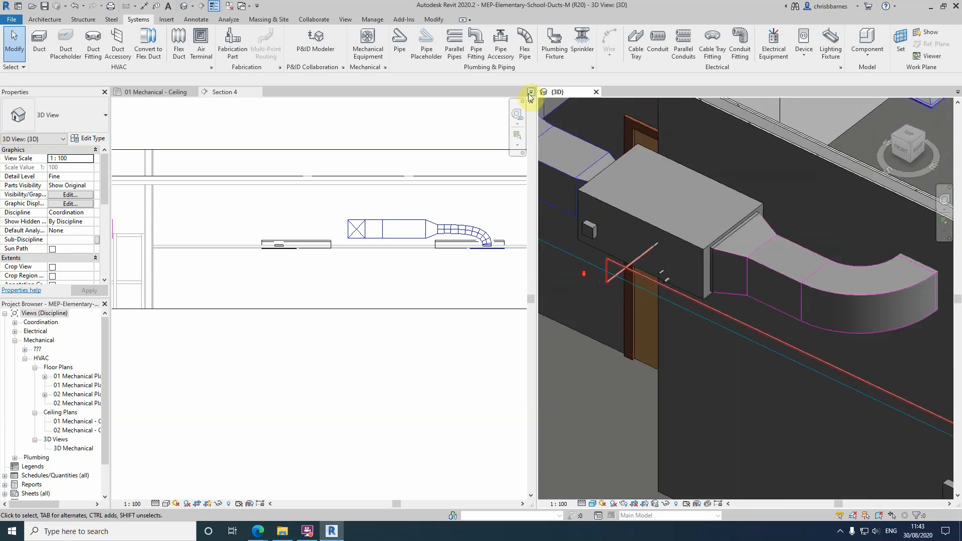
- Close the section and ceiling plan views so that only the 3D view stays open
click(257, 93)
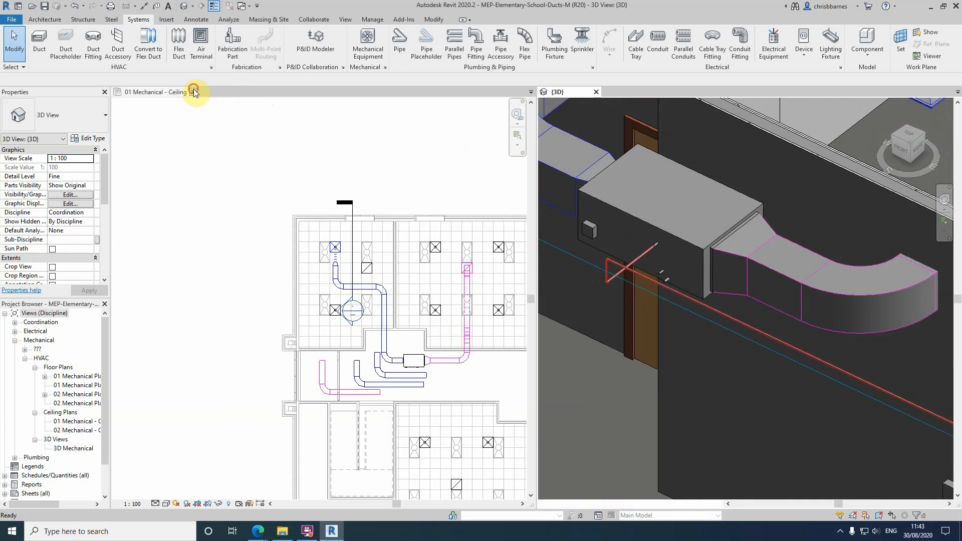
click(194, 91)
scroll(525, 180, down, 3)
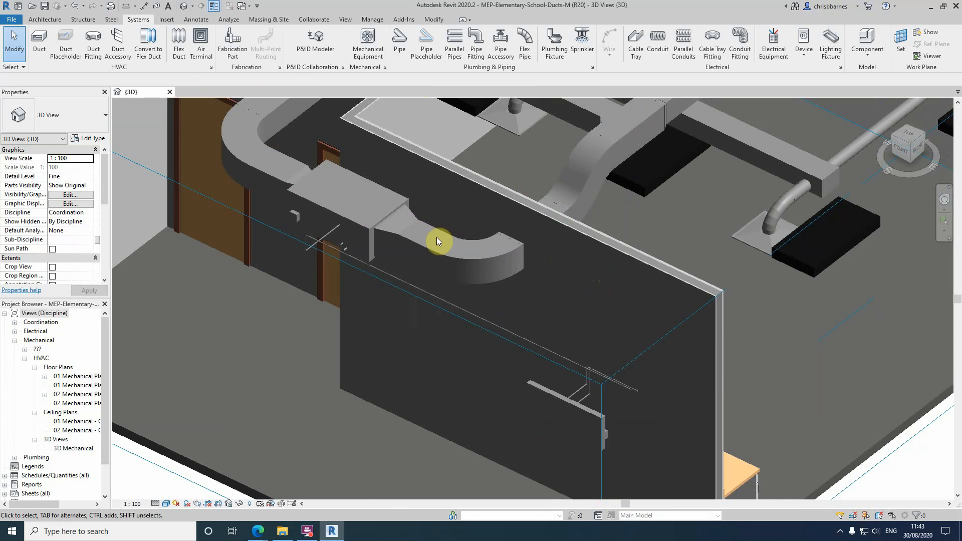
- Create parallel copper pipes beside the air handling unit's branch, riser and corridor run, with two horizontal pipes at a 50 mm offset
scroll(326, 269, up, 4)
scroll(326, 269, up, 1)
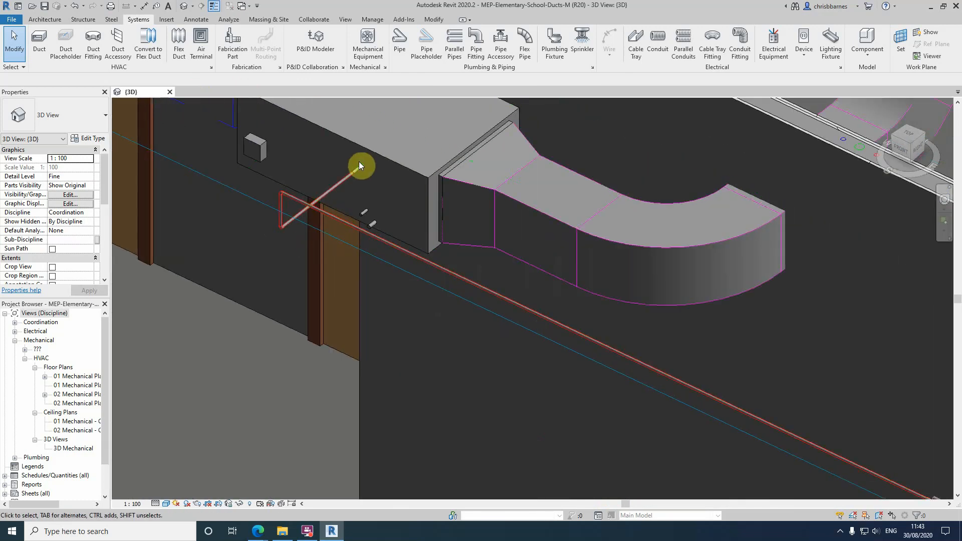
scroll(345, 308, down, 1)
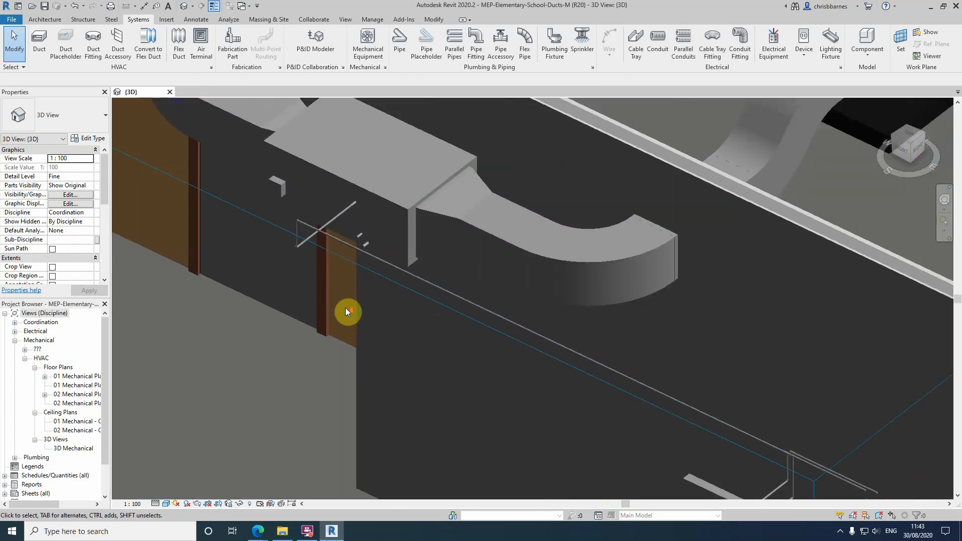
click(455, 55)
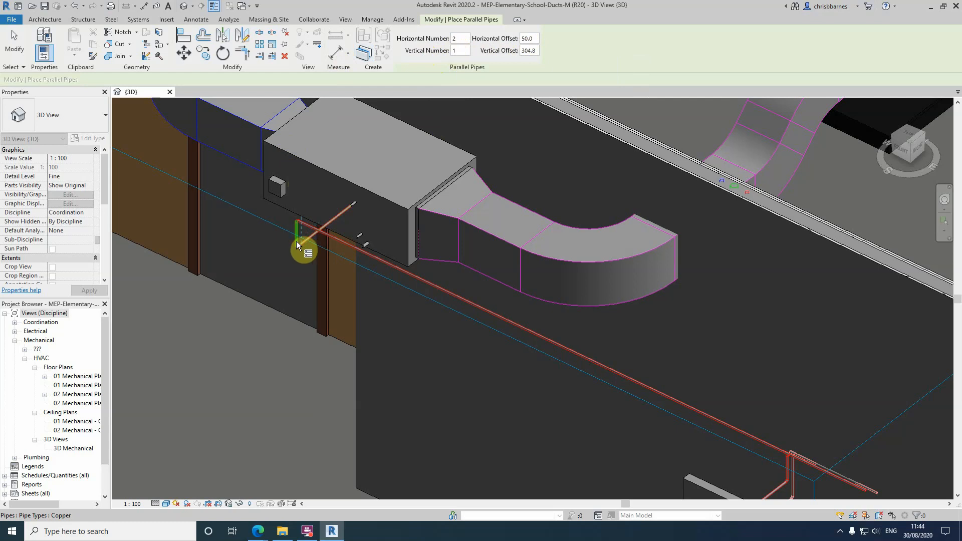
scroll(293, 240, up, 5)
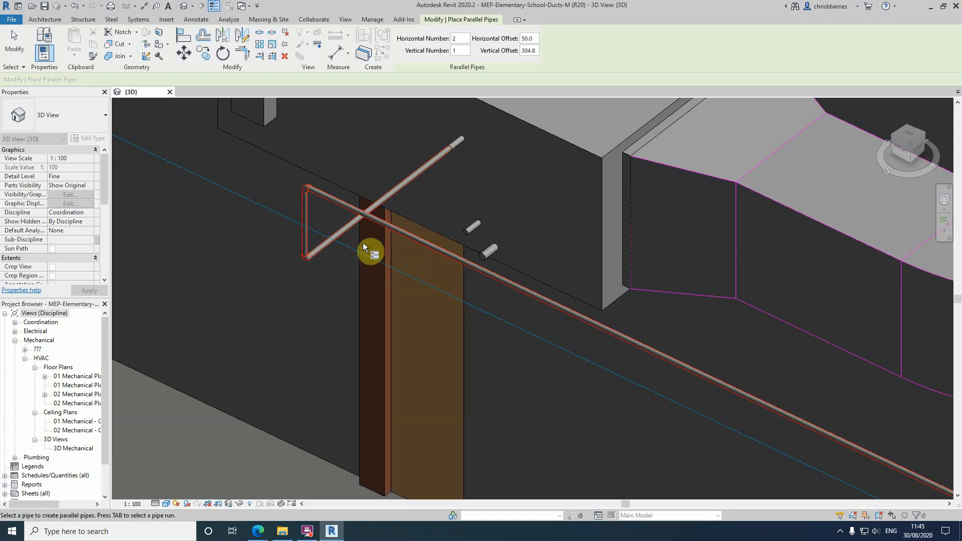
click(353, 226)
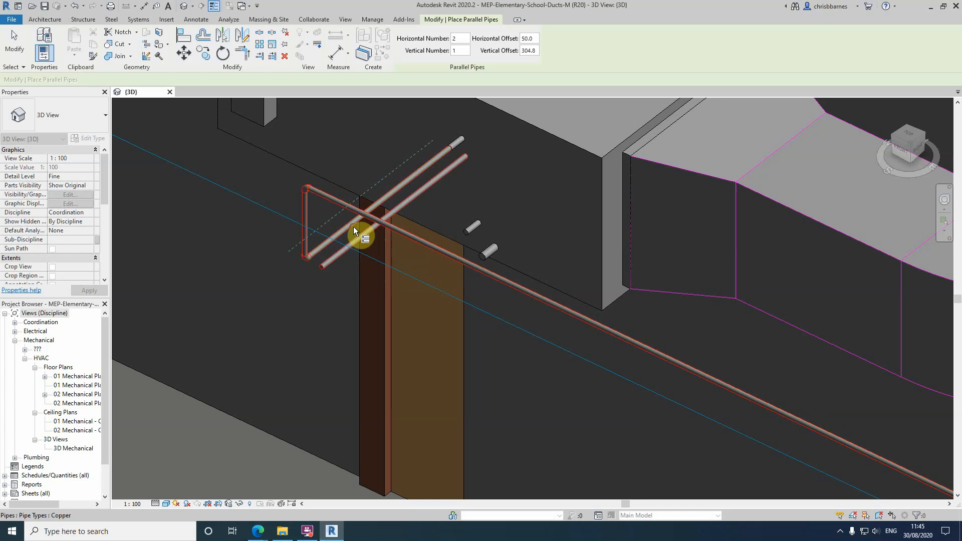
click(305, 210)
click(349, 200)
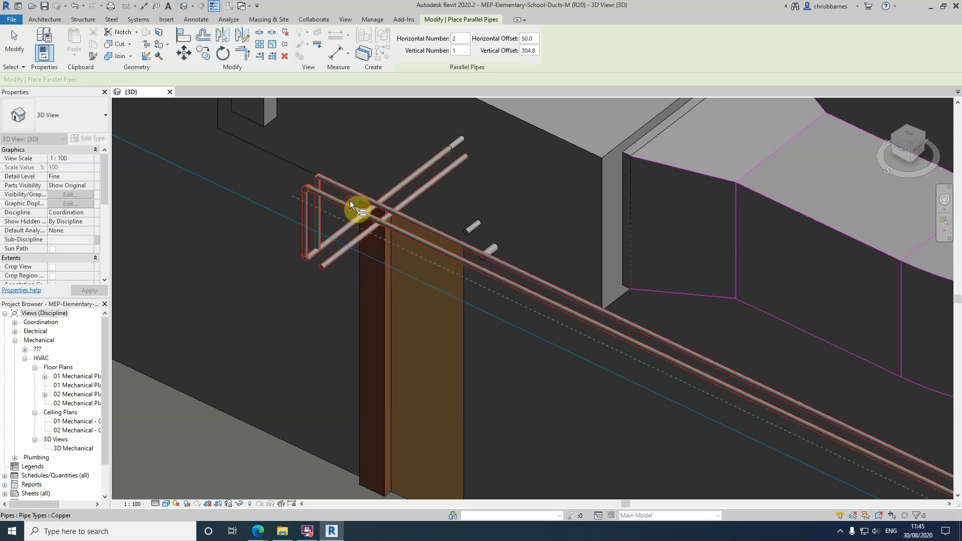
click(362, 243)
key(Escape)
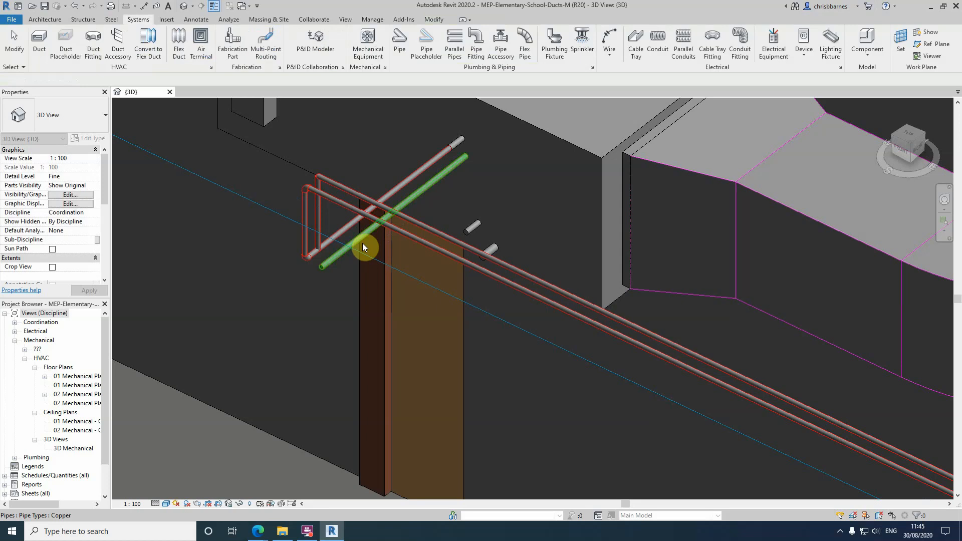
- Open the 01 Mechanical Plan floor plan, then the section view along the corridor facing the air handling unit
scroll(315, 229, up, 4)
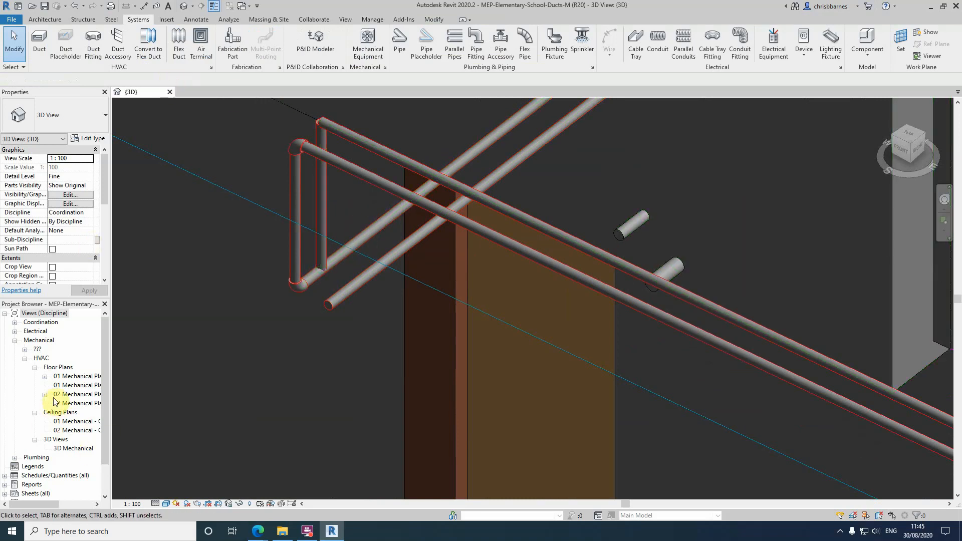
click(73, 376)
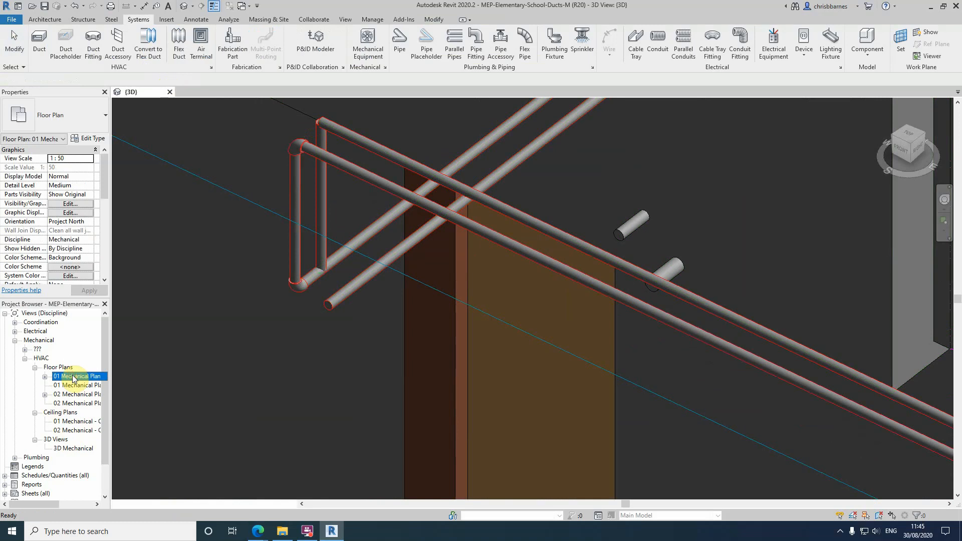
double_click(73, 377)
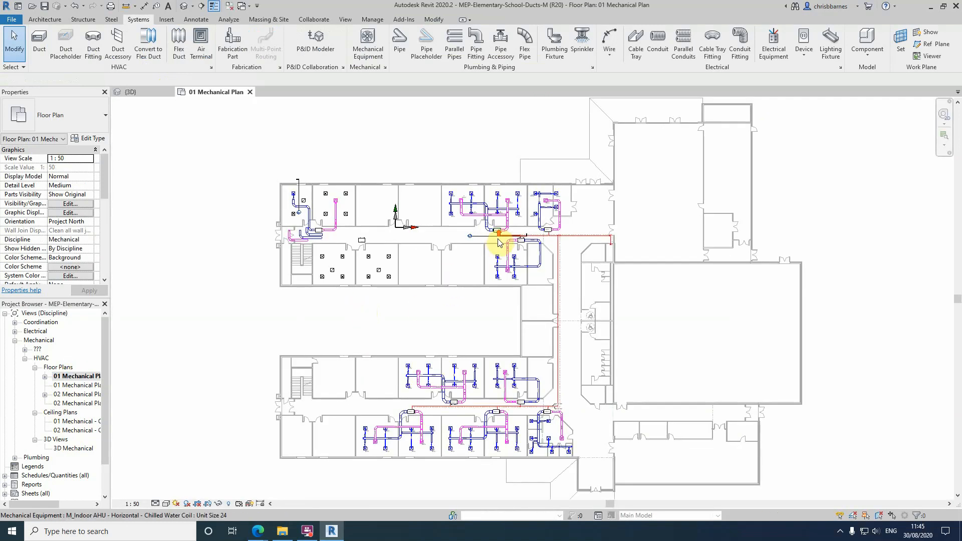
scroll(499, 243, up, 6)
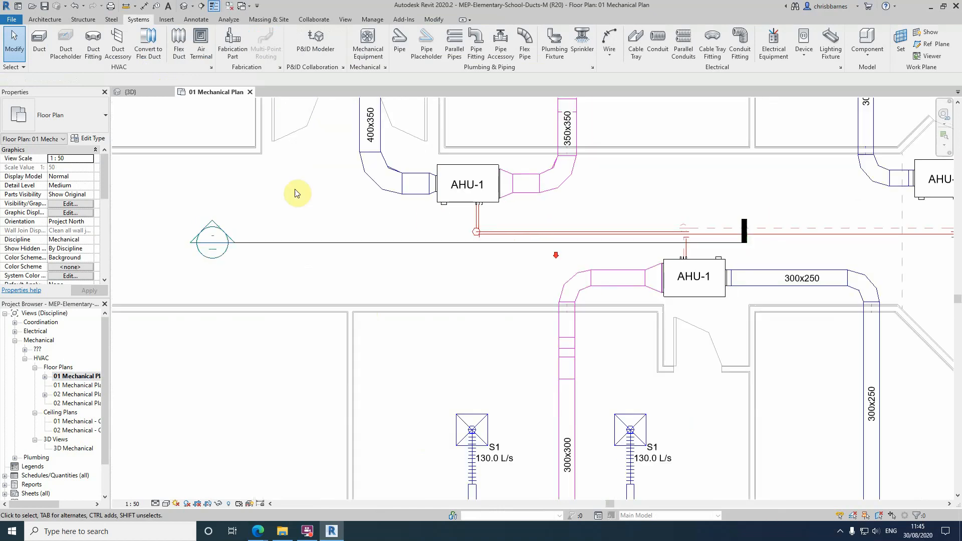
double_click(215, 229)
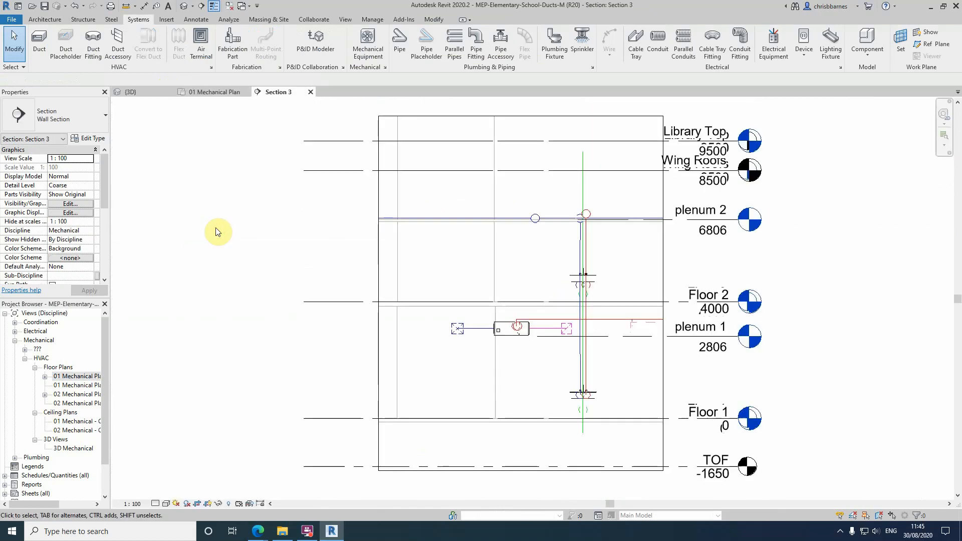
- Set the section view's detail level to Fine and frame the air handling unit's pipe connections
click(155, 504)
click(163, 494)
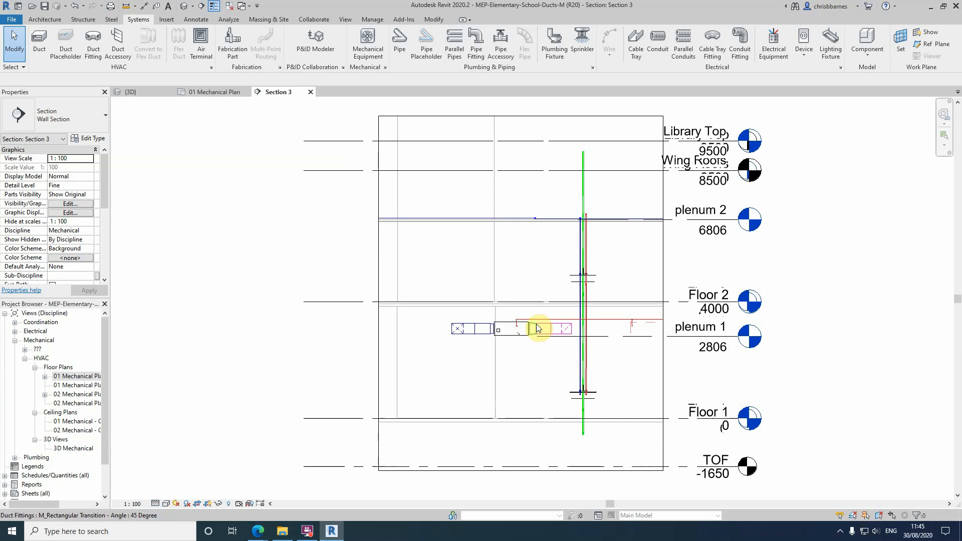
scroll(546, 346, up, 5)
scroll(546, 345, up, 4)
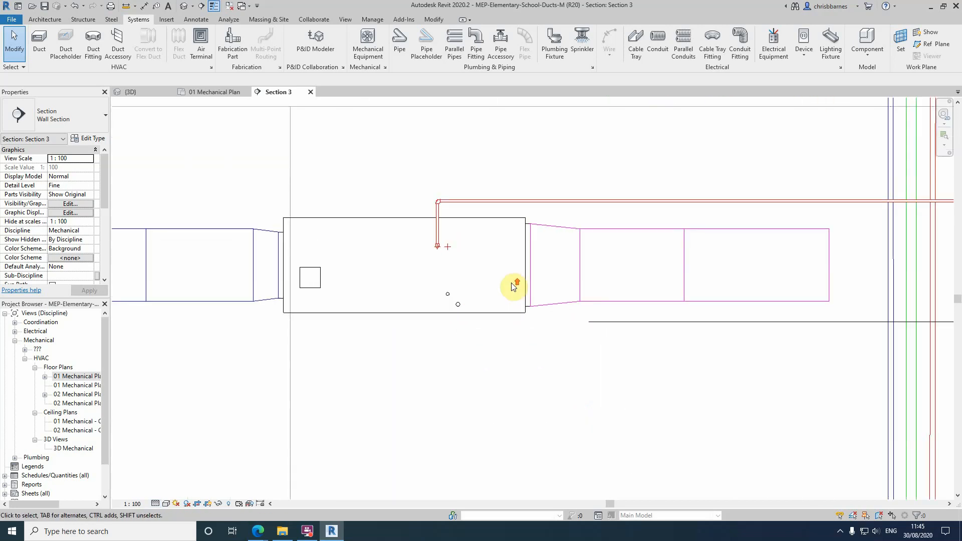
- Tile the floor plan, 3D and Section 3 views, with the plan framed on the air handling unit
click(227, 93)
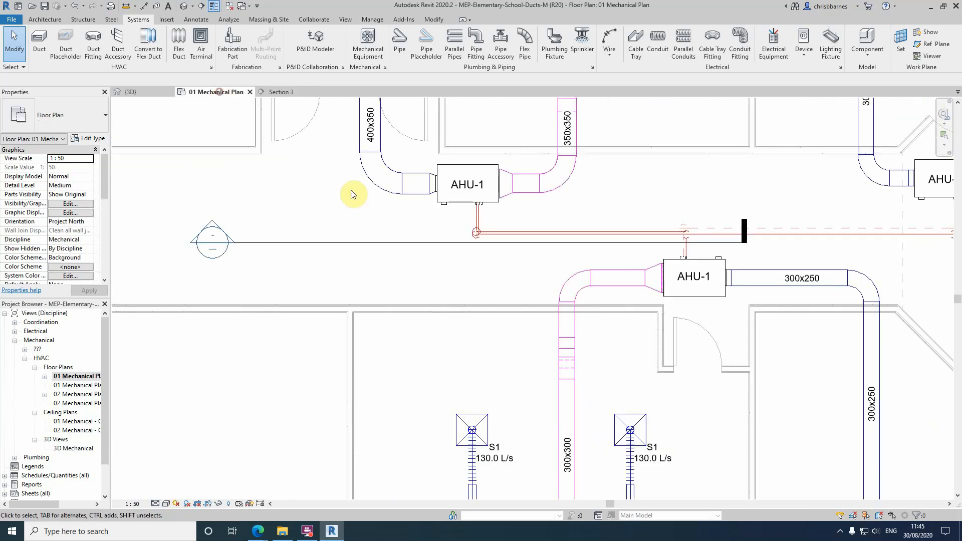
scroll(416, 243, down, 2)
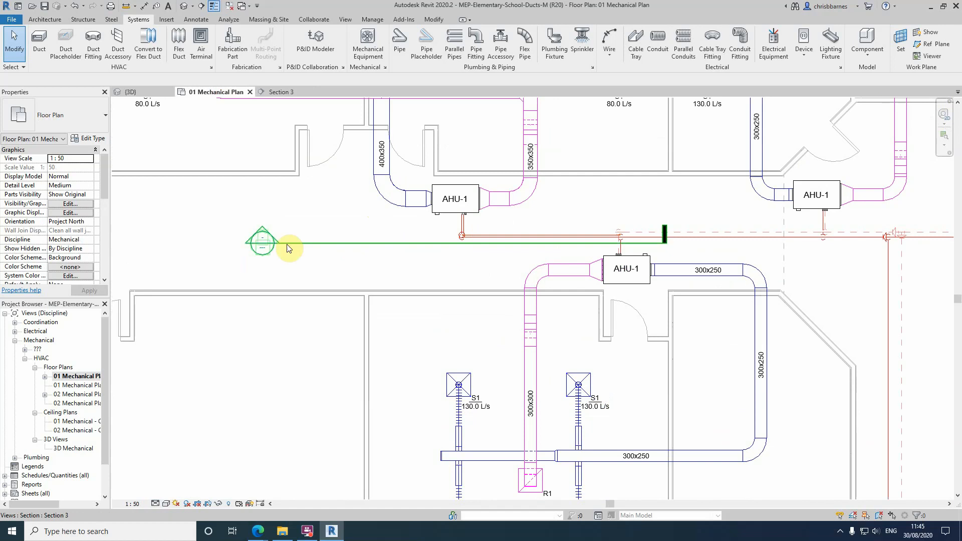
double_click(268, 236)
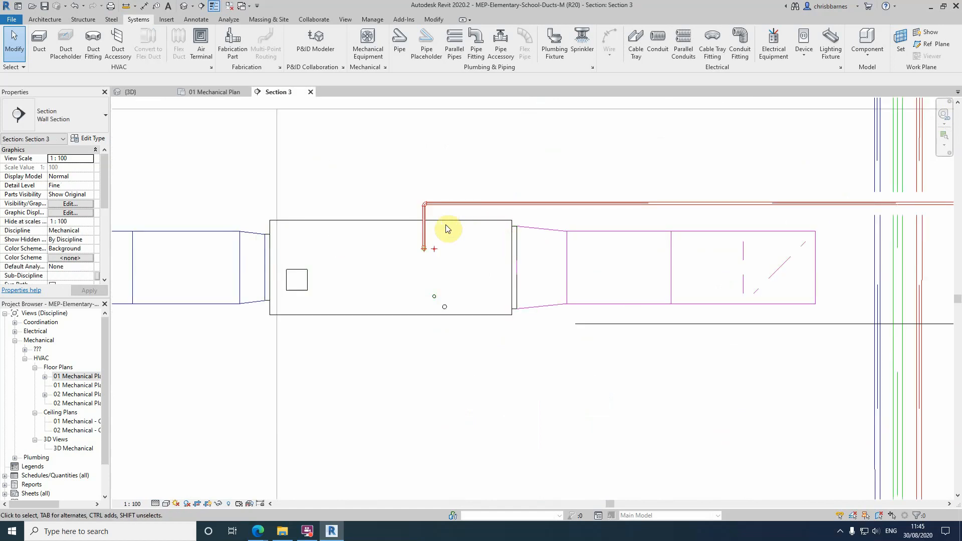
scroll(446, 228, up, 3)
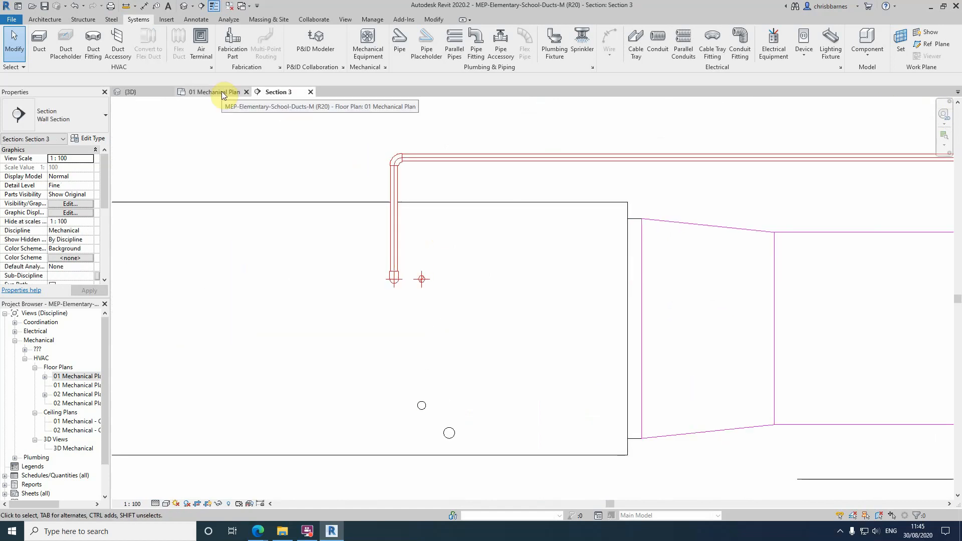
click(157, 92)
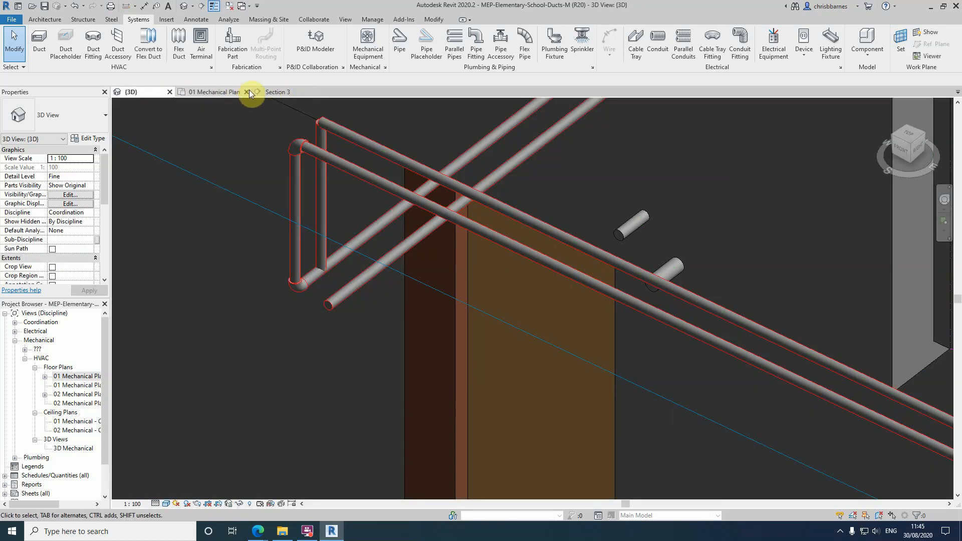
click(228, 93)
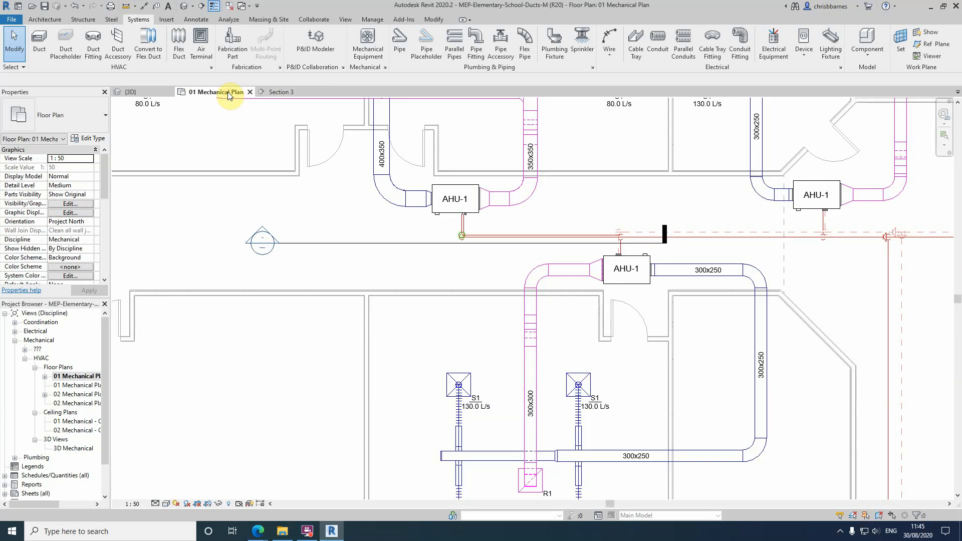
key(w)
key(t)
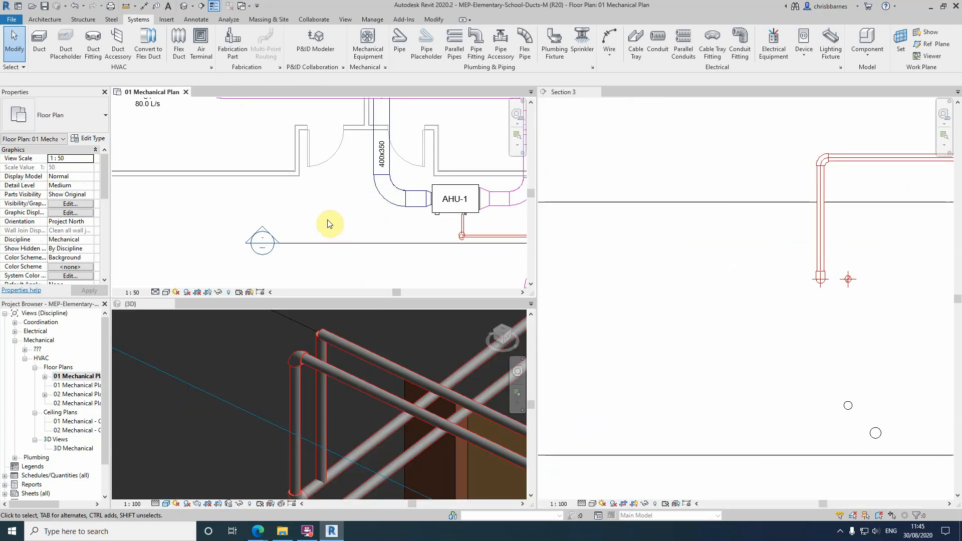
scroll(199, 169, down, 3)
scroll(382, 195, up, 4)
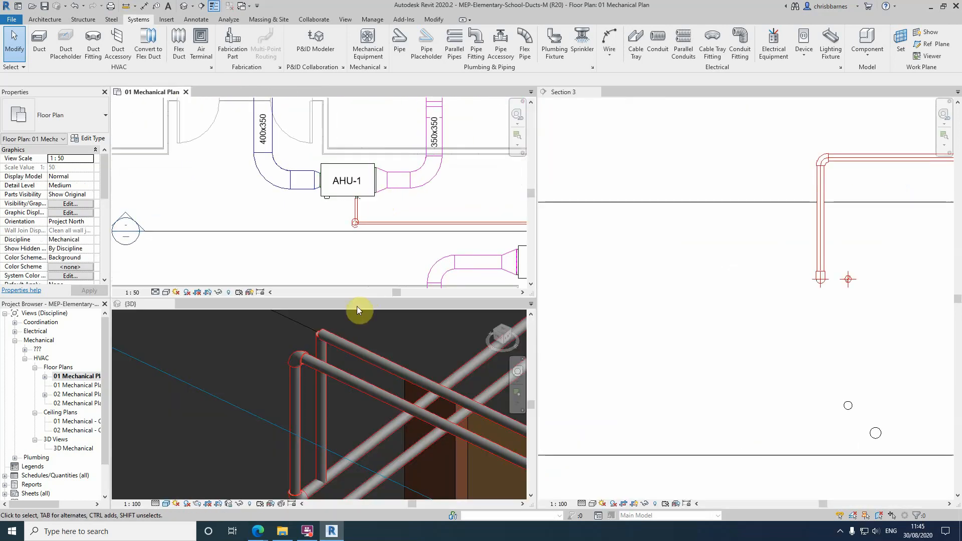
- Move the new vertical copper pipe sideways in the section view to line up with the new horizontal branch pipe
click(278, 351)
scroll(281, 329, down, 3)
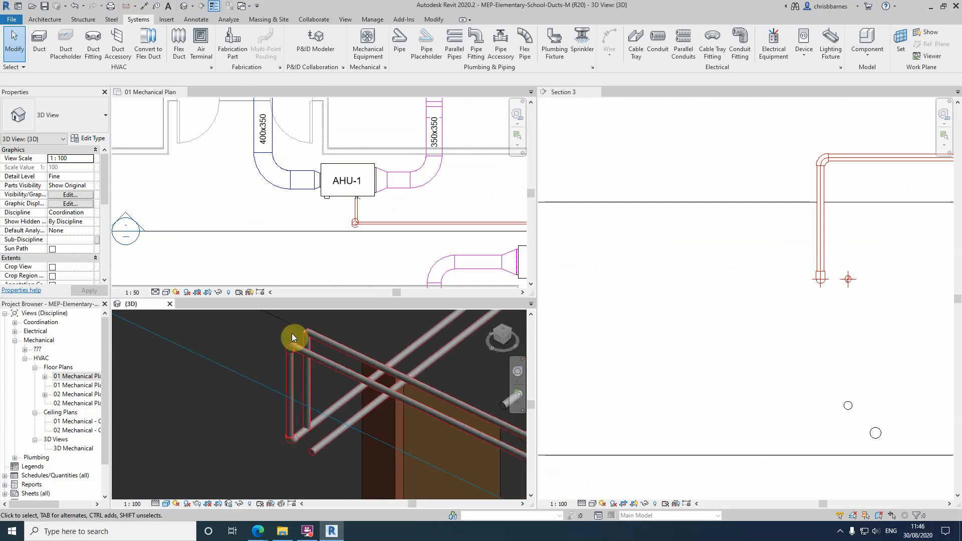
click(311, 375)
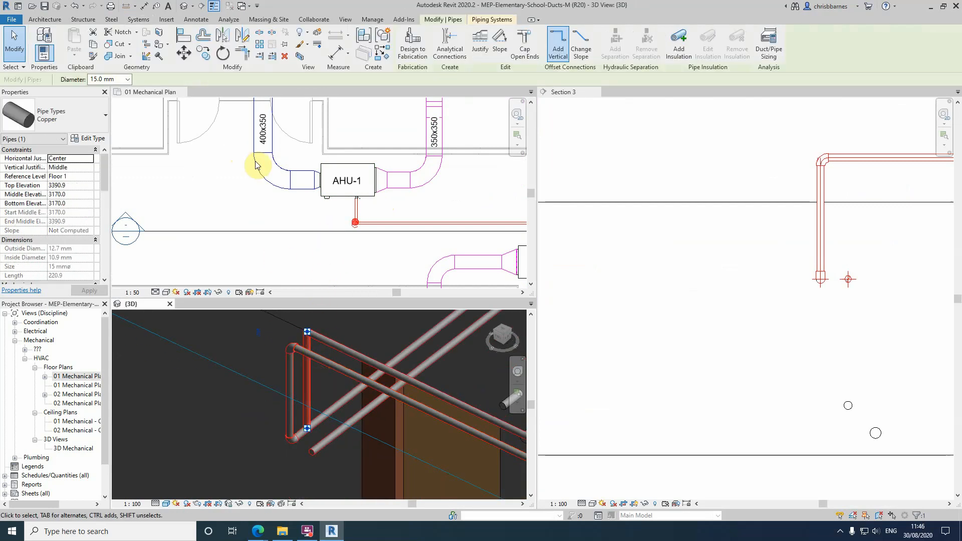
click(707, 265)
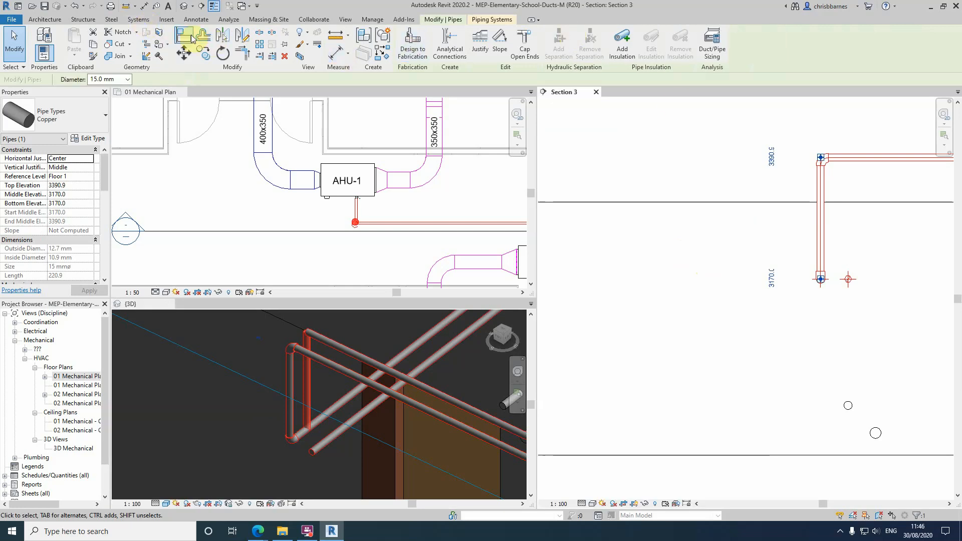
click(184, 54)
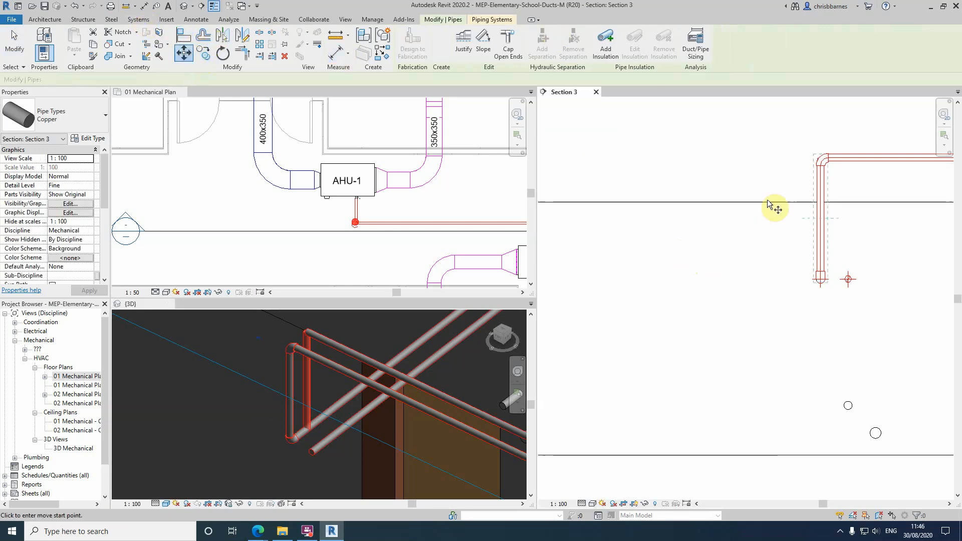
click(847, 240)
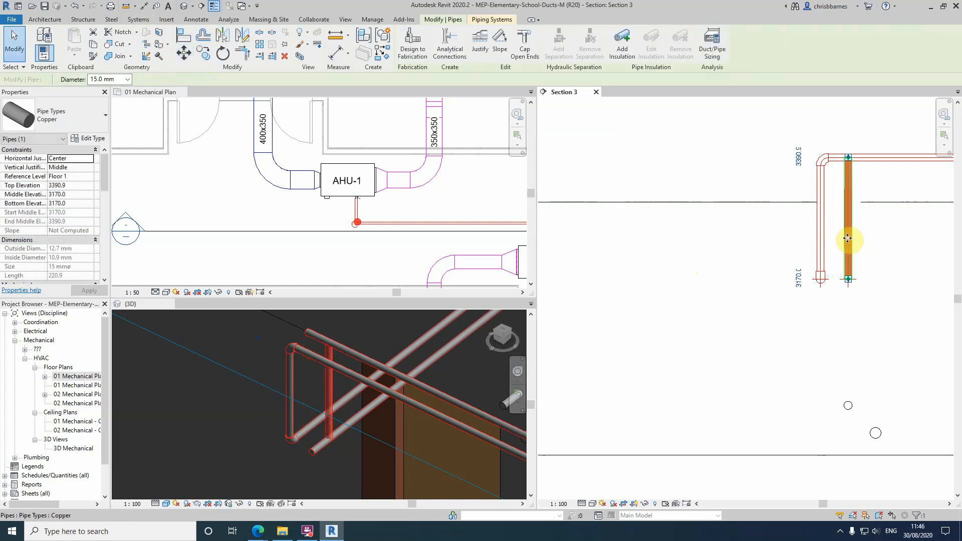
- Pull the open end of the lower branch pipe back to the bottom of the moved riser to join them
click(331, 411)
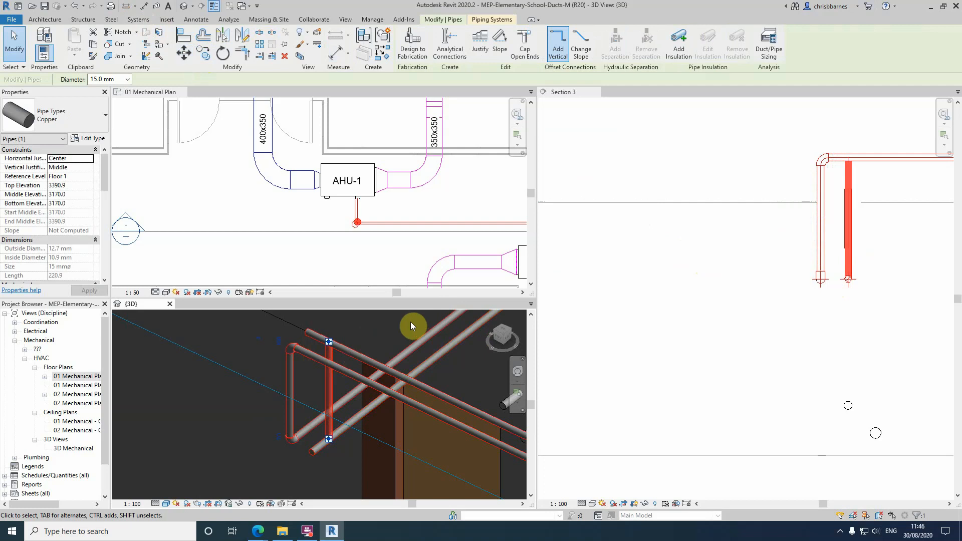
scroll(332, 447, up, 5)
scroll(332, 446, up, 2)
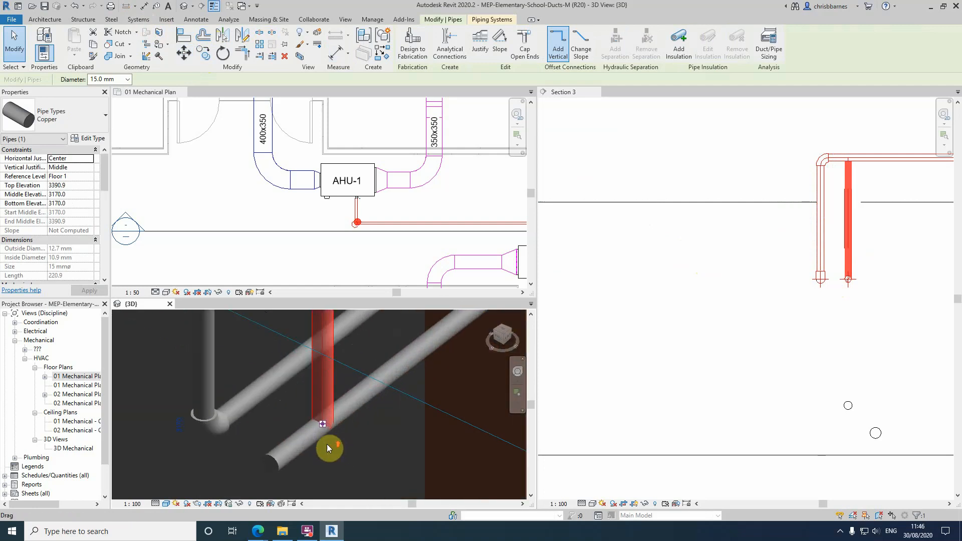
click(305, 449)
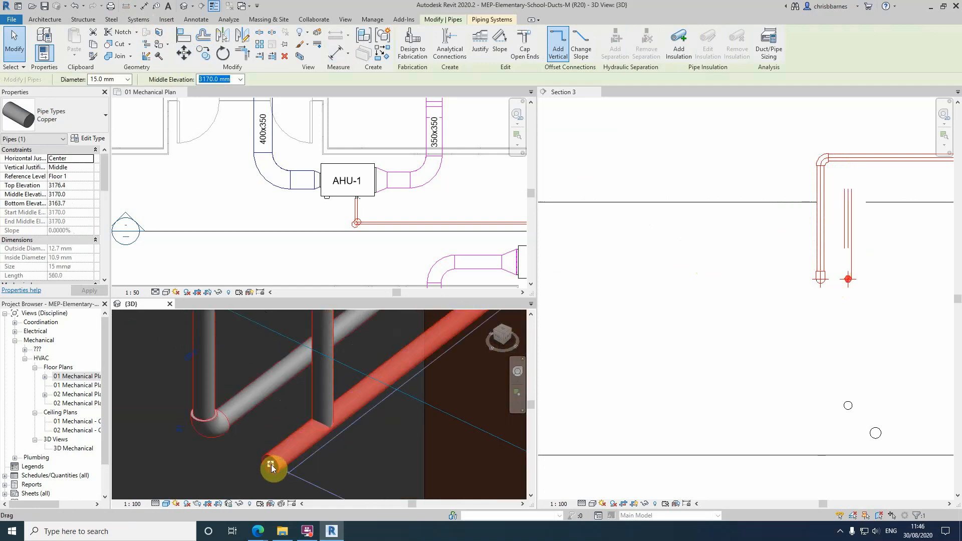
drag(272, 465, 323, 426)
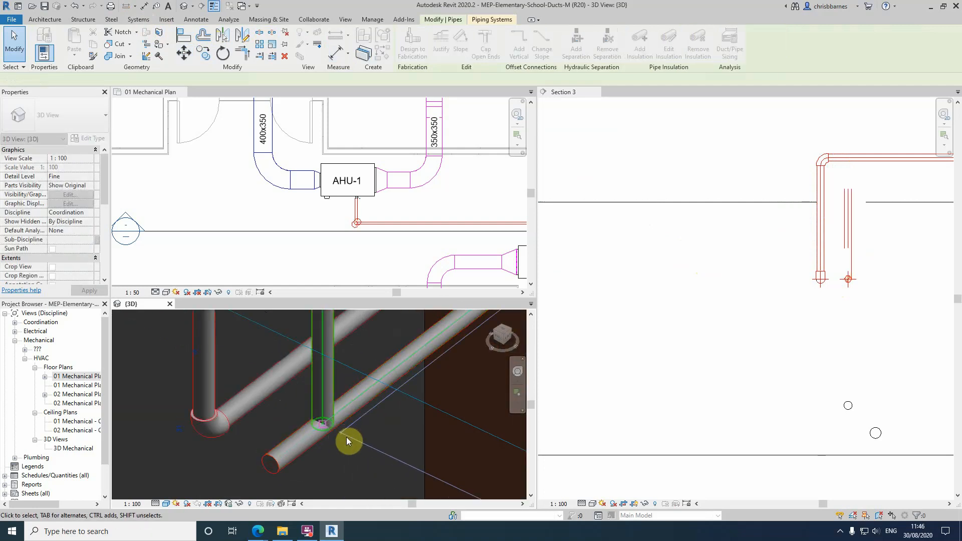
scroll(345, 439, down, 5)
- Pull the open end of the upper corridor pipe back to the top of the moved riser to join them
scroll(354, 395, up, 3)
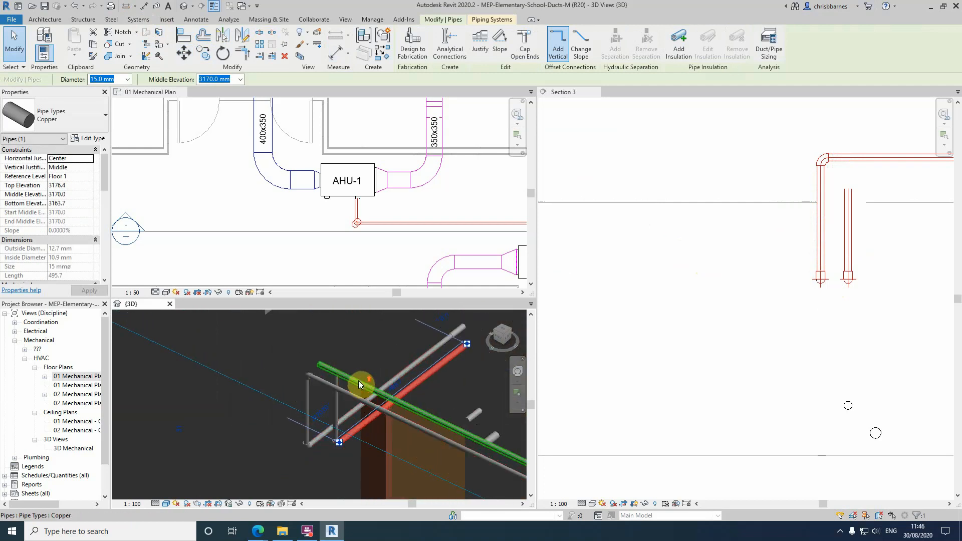
scroll(291, 356, up, 2)
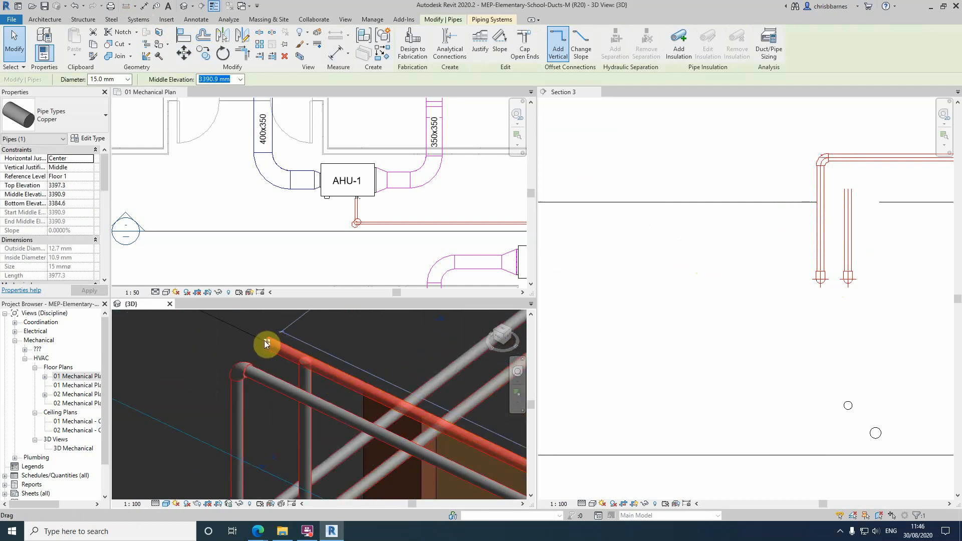
drag(265, 341, 307, 360)
scroll(314, 316, down, 2)
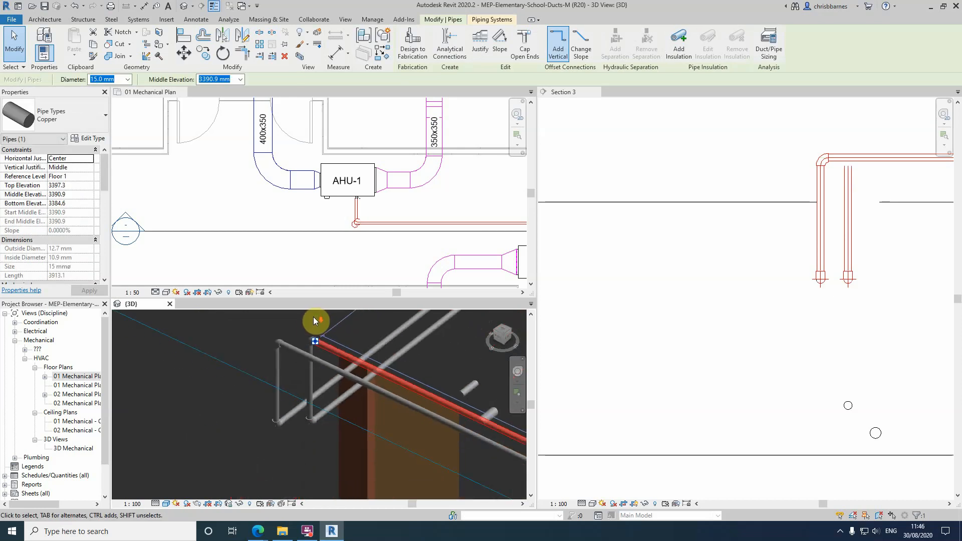
click(312, 386)
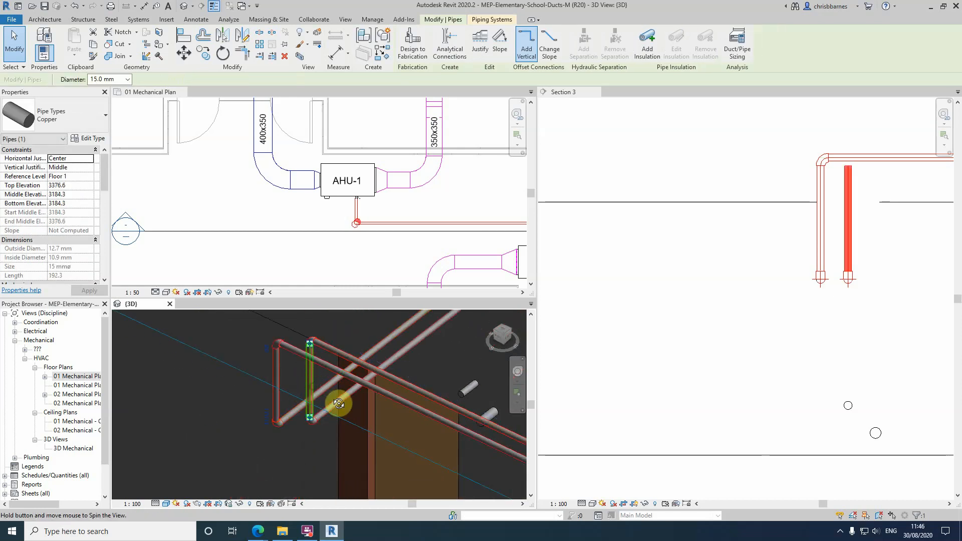
- Inspect the joined parallel pipes near the air handling unit in 3D and show disconnects for the Pipe category to check for open ends
shift+middle_drag(338, 404, 316, 370)
scroll(218, 385, down, 4)
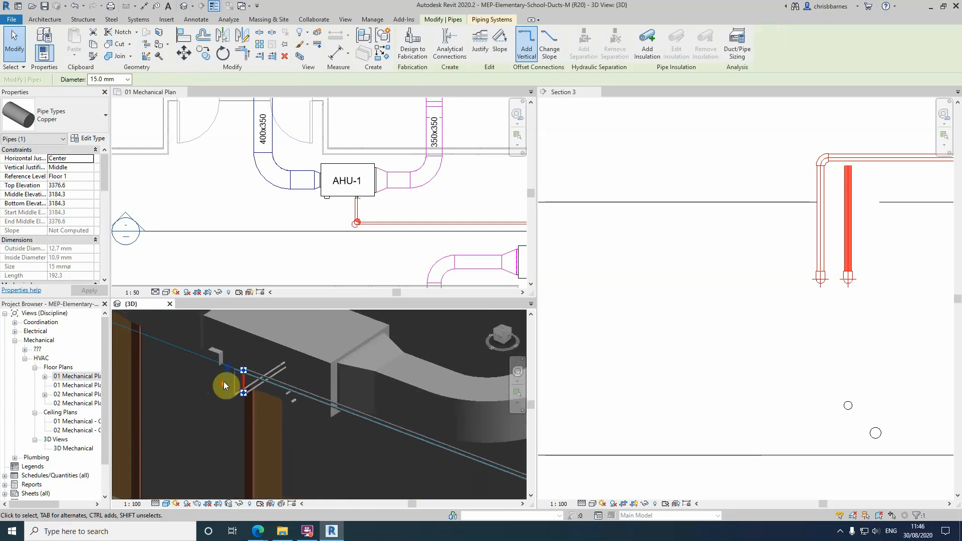
shift+middle_drag(223, 381, 461, 459)
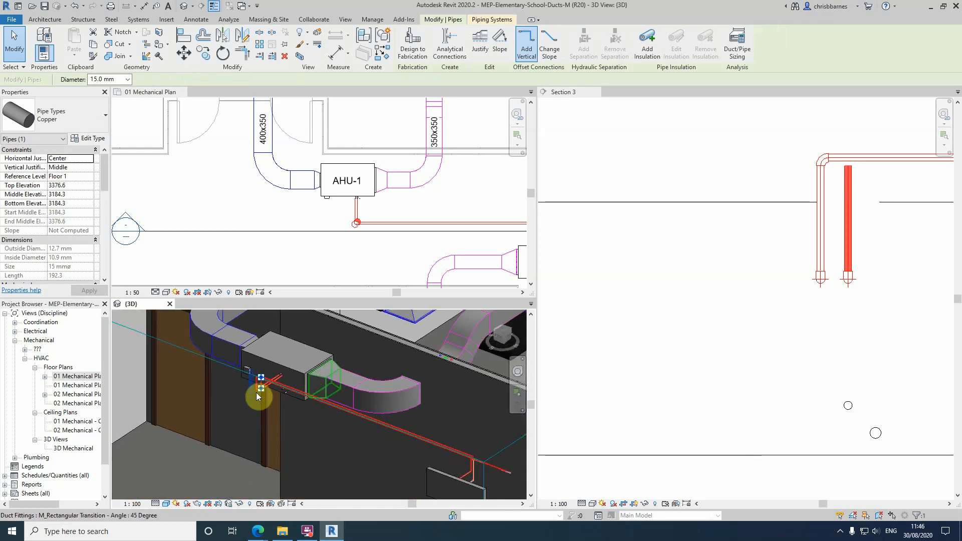
scroll(248, 382, up, 3)
shift+middle_drag(279, 370, 331, 364)
scroll(265, 375, up, 6)
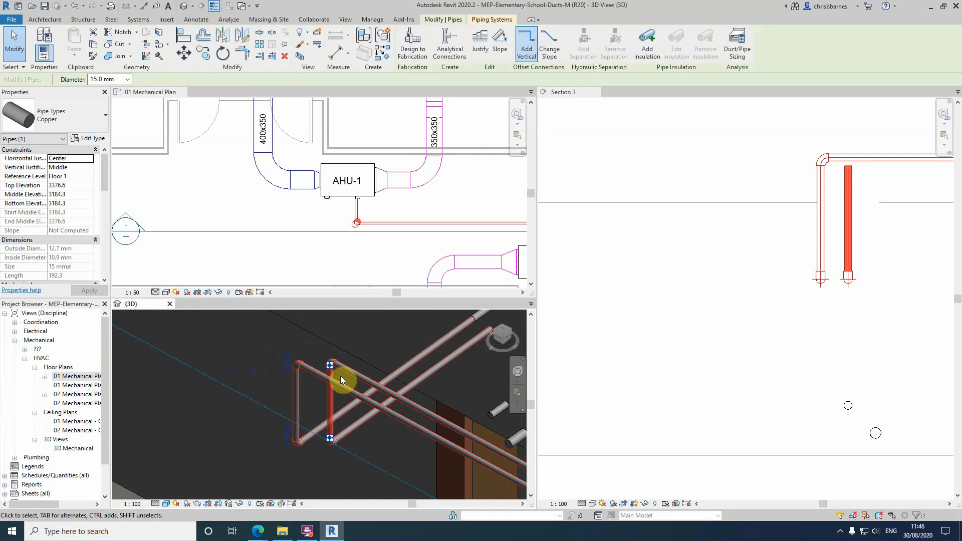
click(235, 21)
click(654, 51)
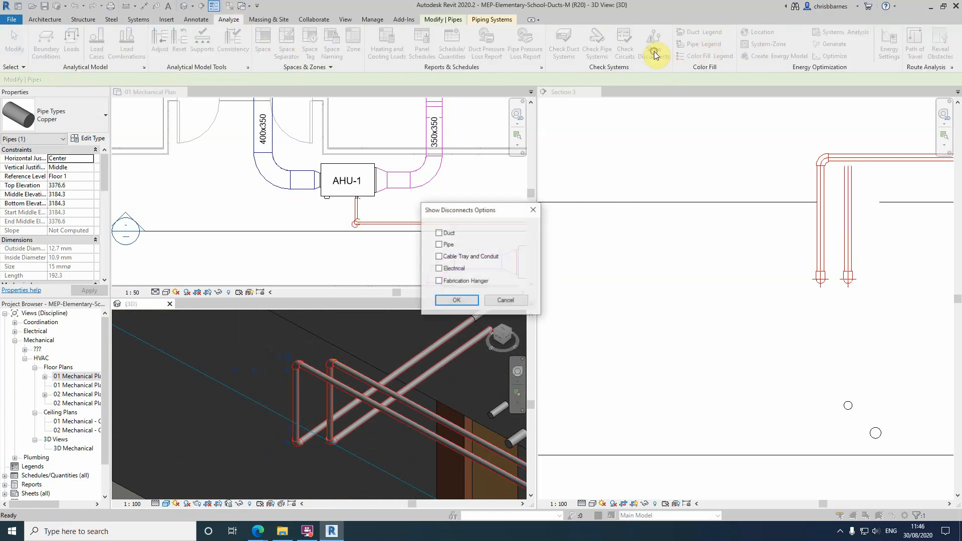
click(454, 301)
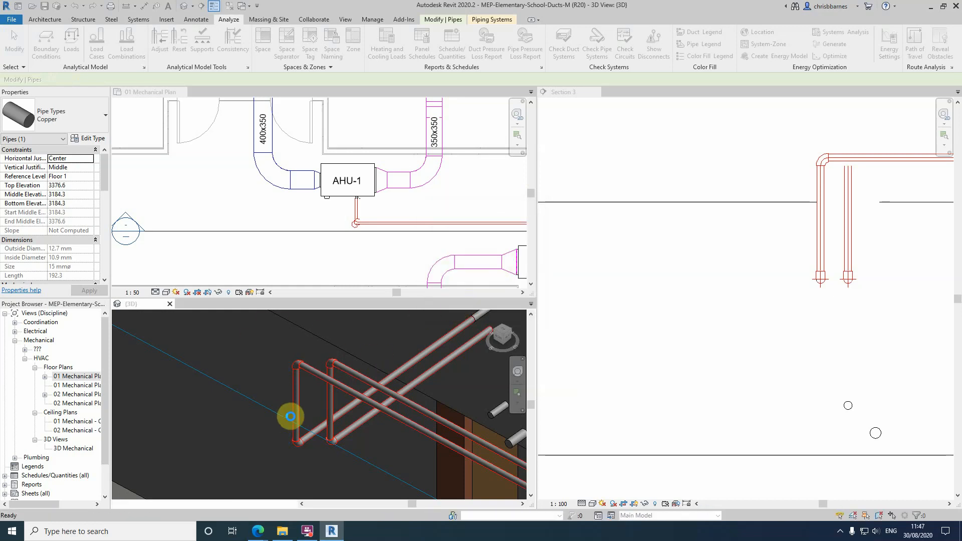
click(290, 416)
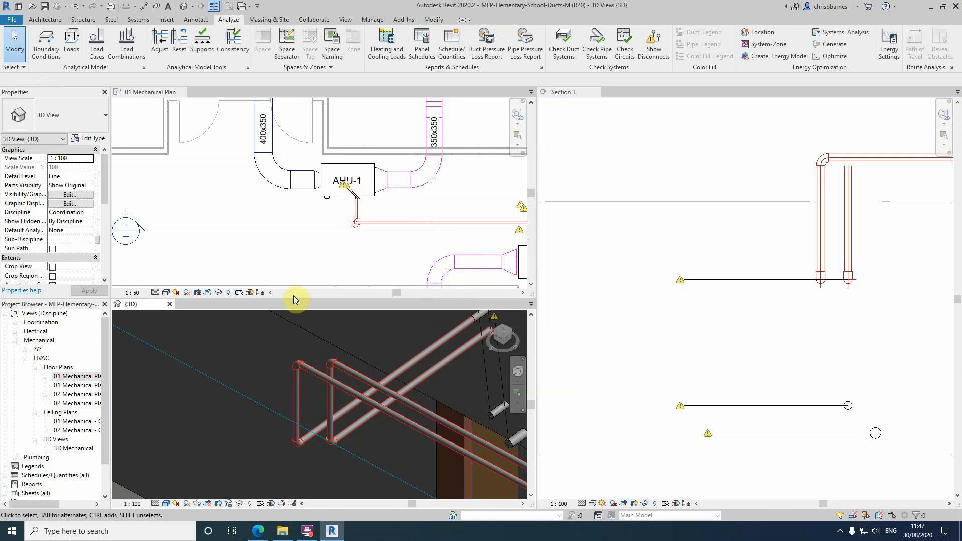
shift+middle_drag(330, 375, 429, 381)
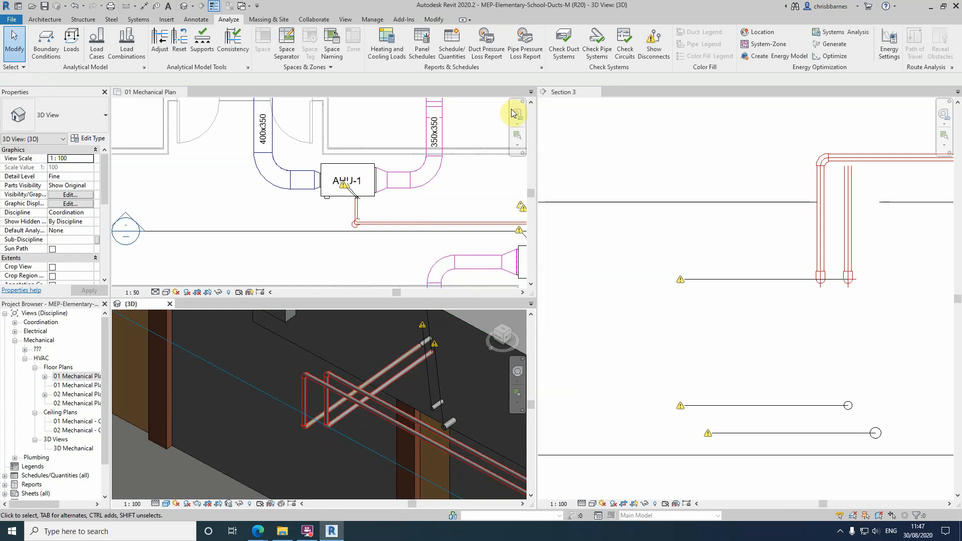
- Turn off the disconnect markers for pipes
click(654, 43)
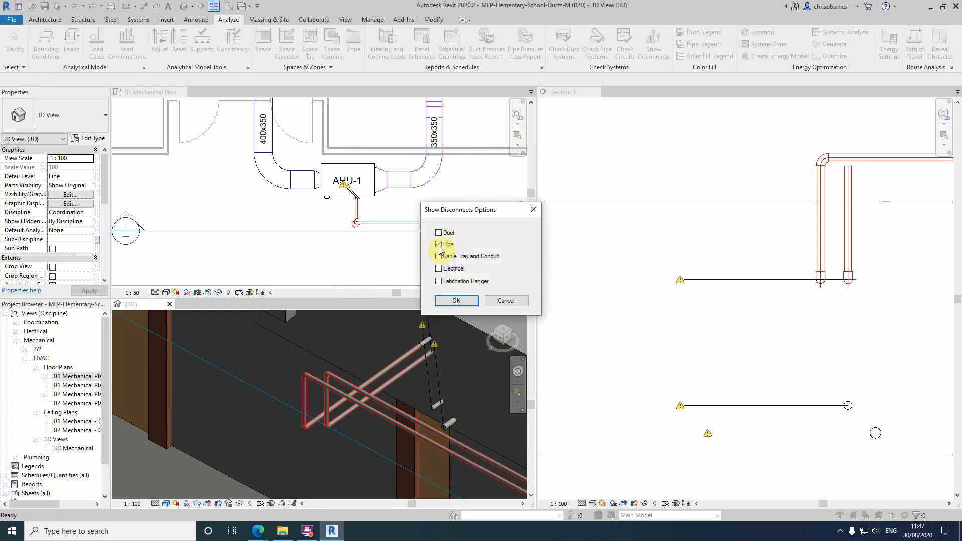
click(457, 300)
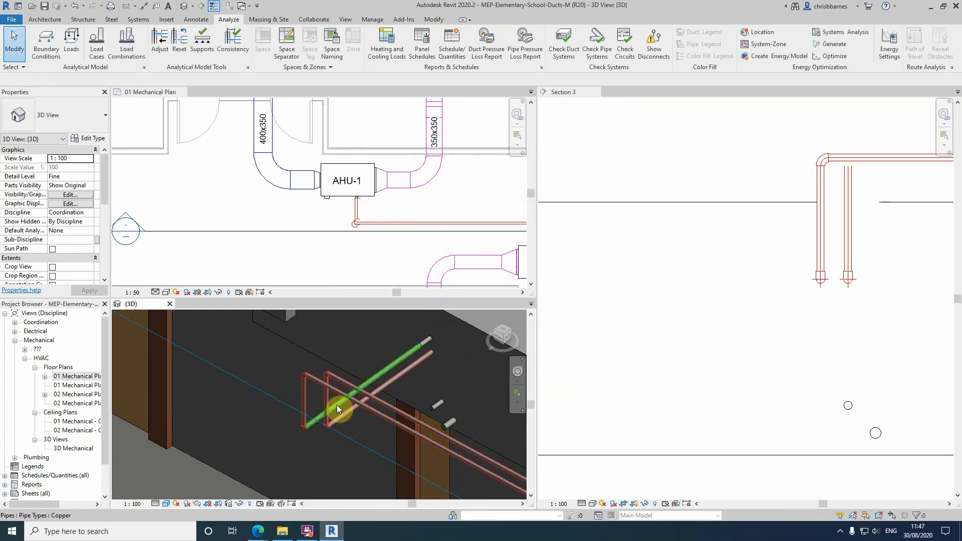
scroll(315, 403, up, 2)
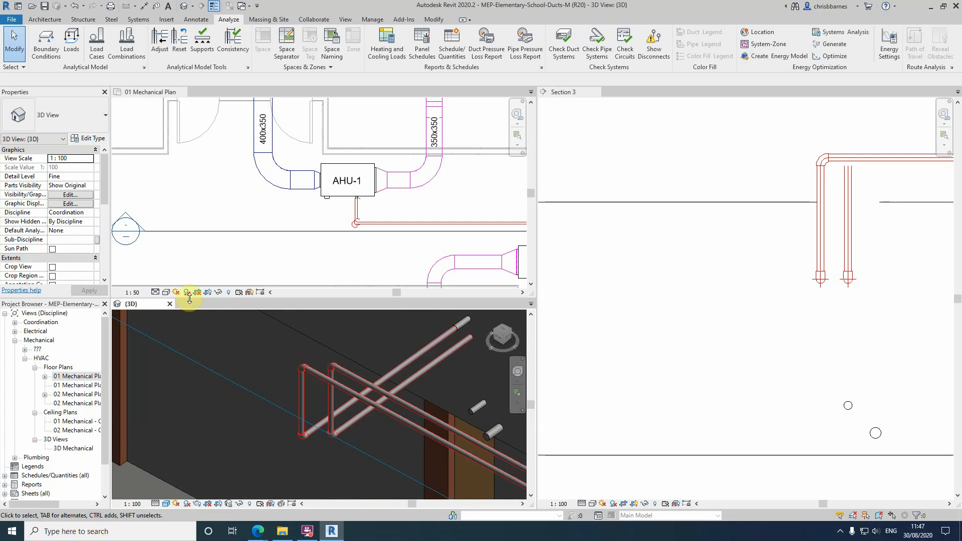
click(136, 19)
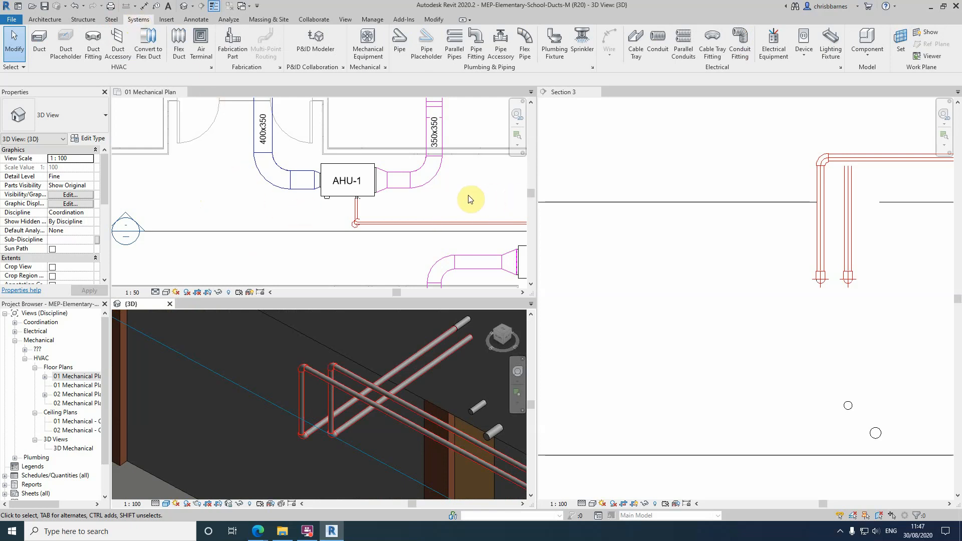
scroll(468, 198, down, 3)
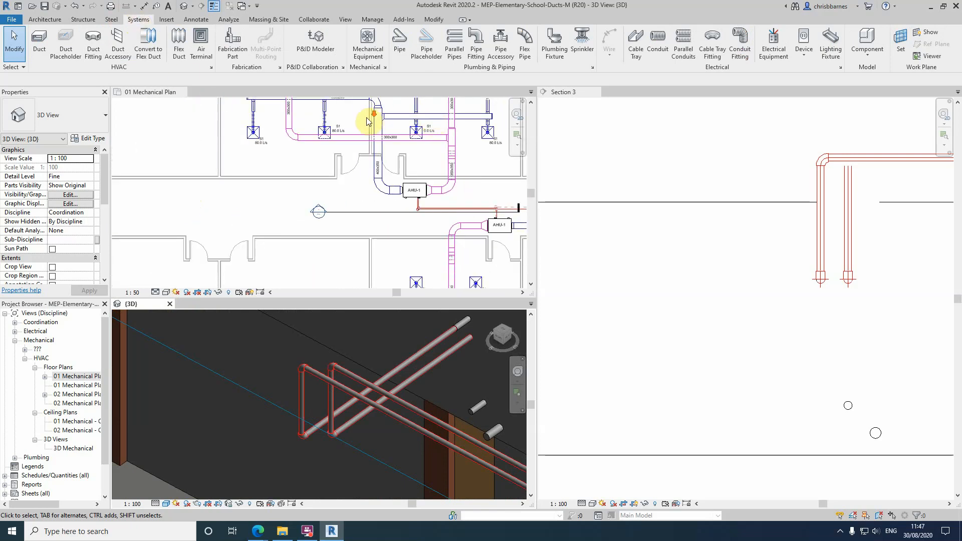
scroll(368, 115, down, 1)
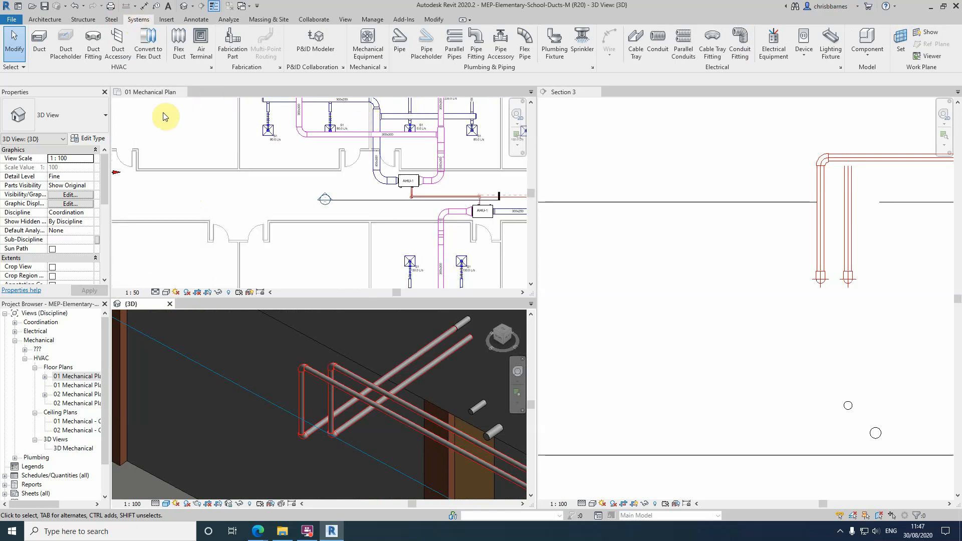
click(41, 44)
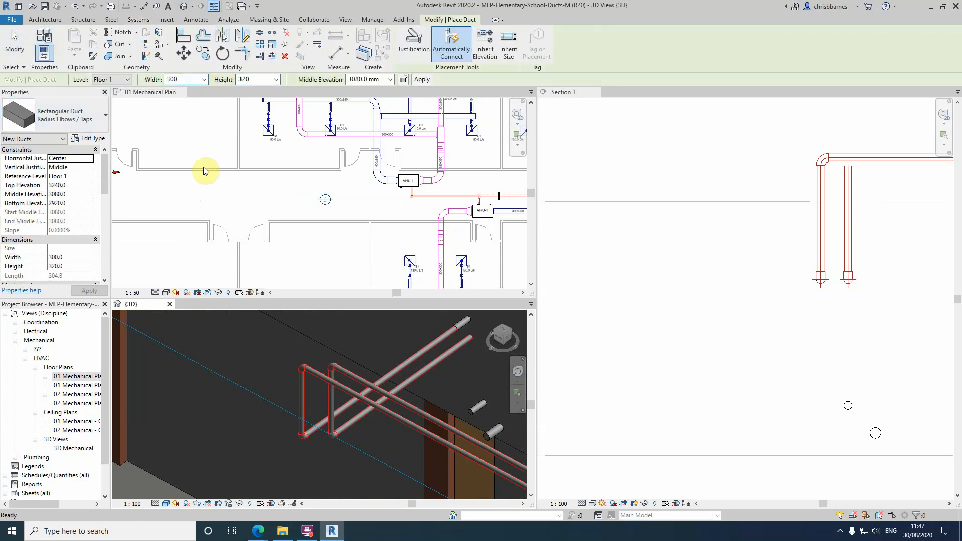
key(Escape)
key(Escape)
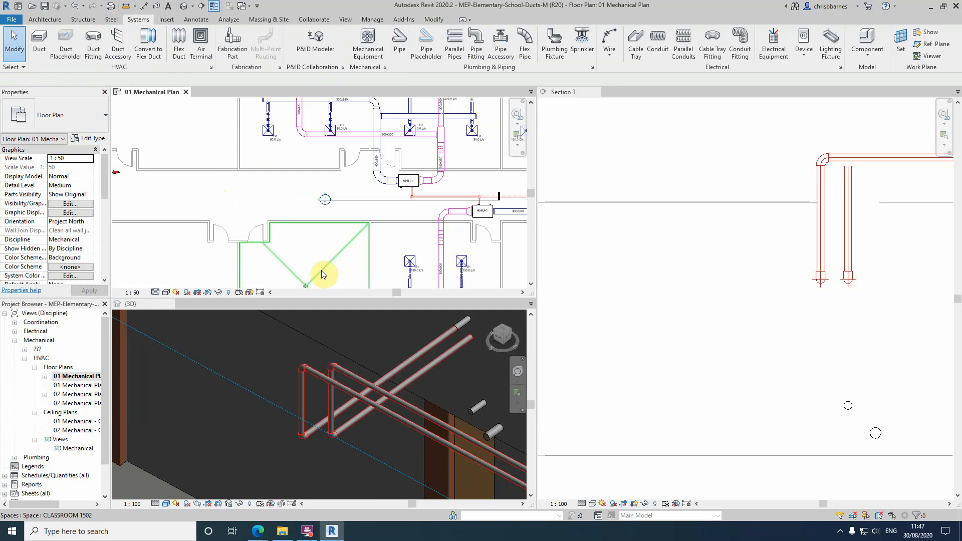
scroll(335, 322, down, 2)
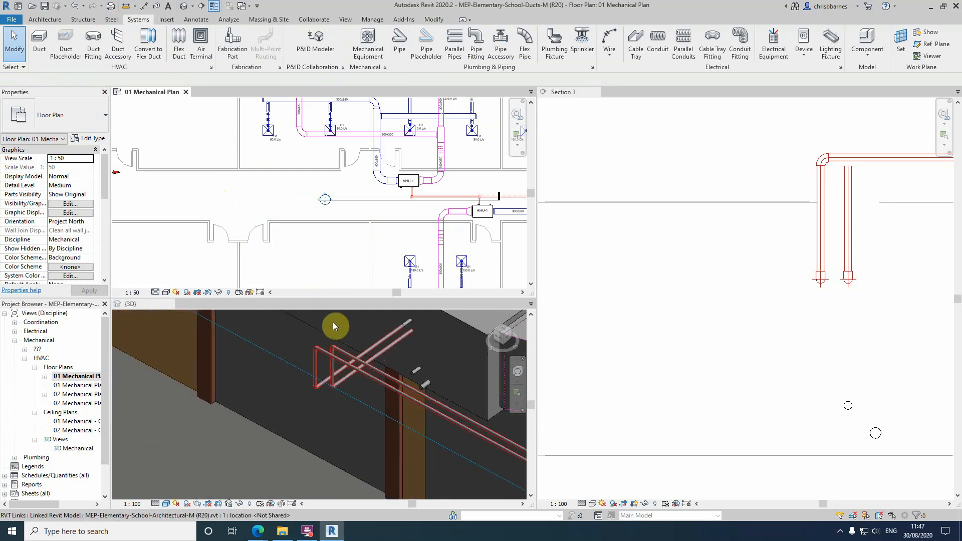